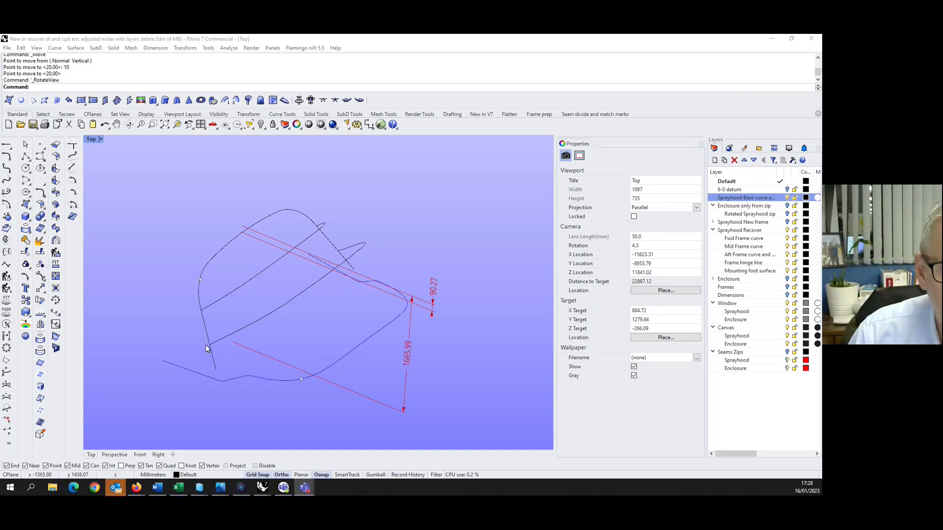
Identify the aft frame, forward frame and deck base curves of the sprayhood by selecting each, and examine their layout.
left_click(204, 324)
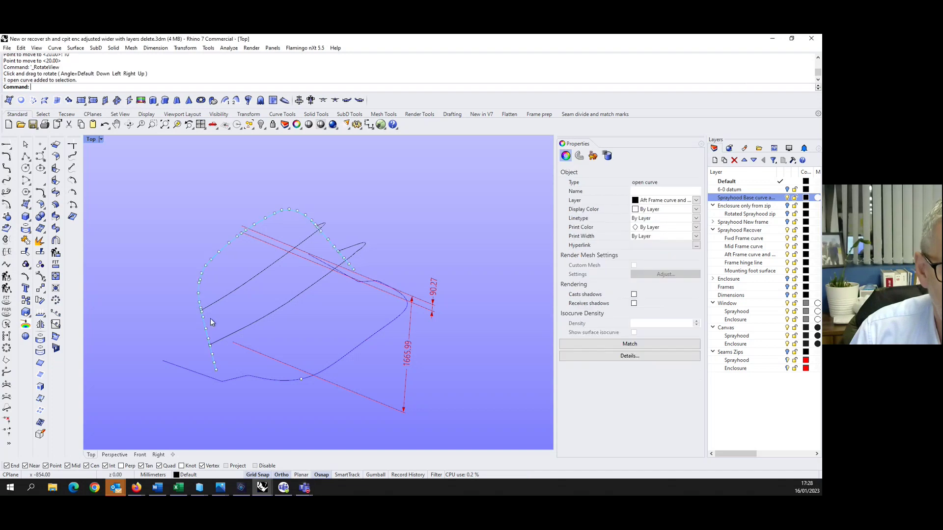
left_click(249, 323)
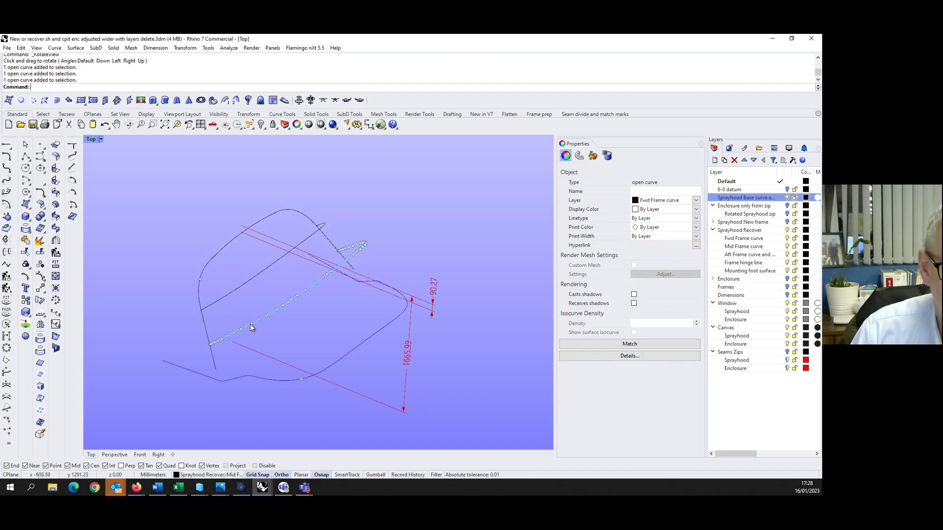
left_click(261, 377)
left_click(222, 393)
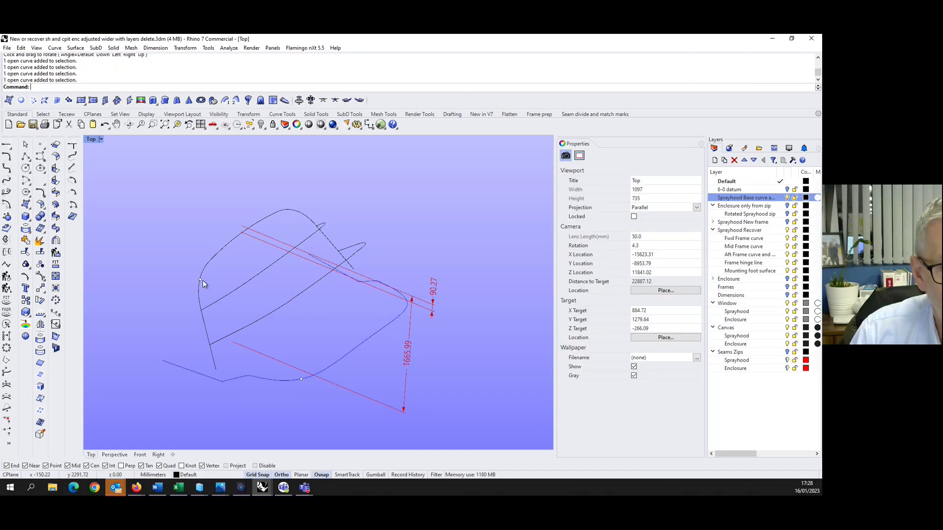
scroll(199, 279, "up", 4)
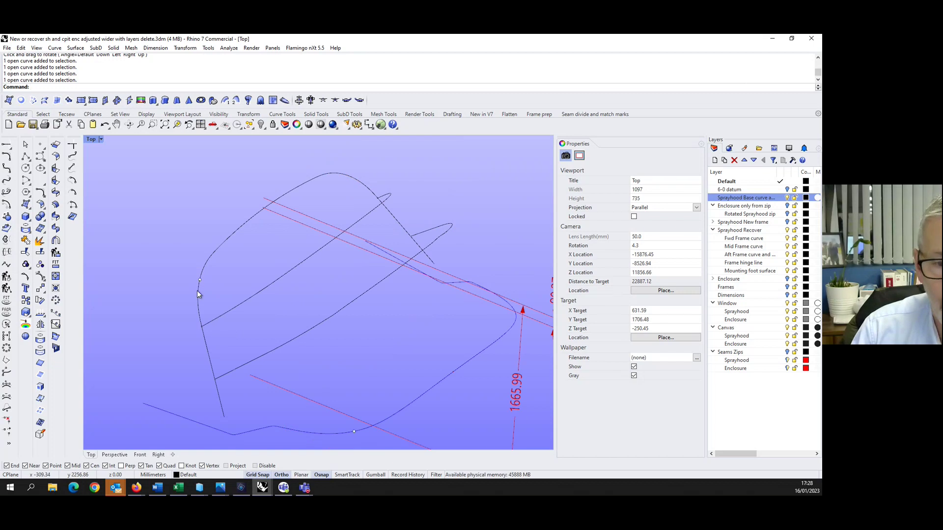
scroll(197, 290, "down", 2)
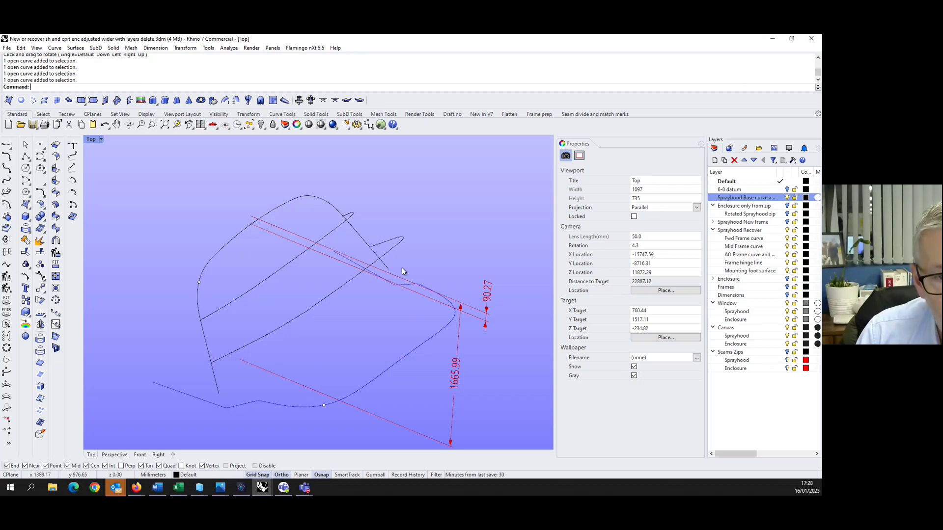
scroll(165, 376, "up", 2)
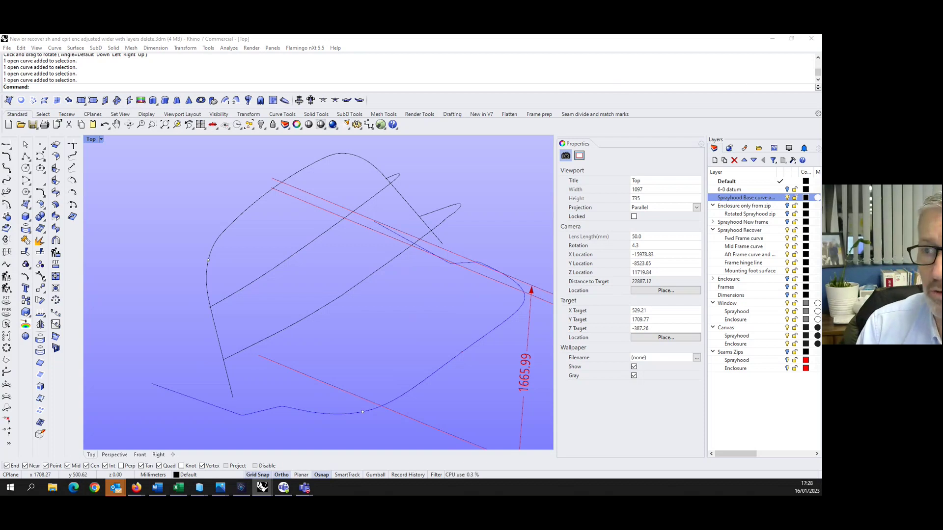
Show the generated sprayhood canopy over the frame curves and place the Sprayhood UI window beside the model.
key("ctrl+alt+s")
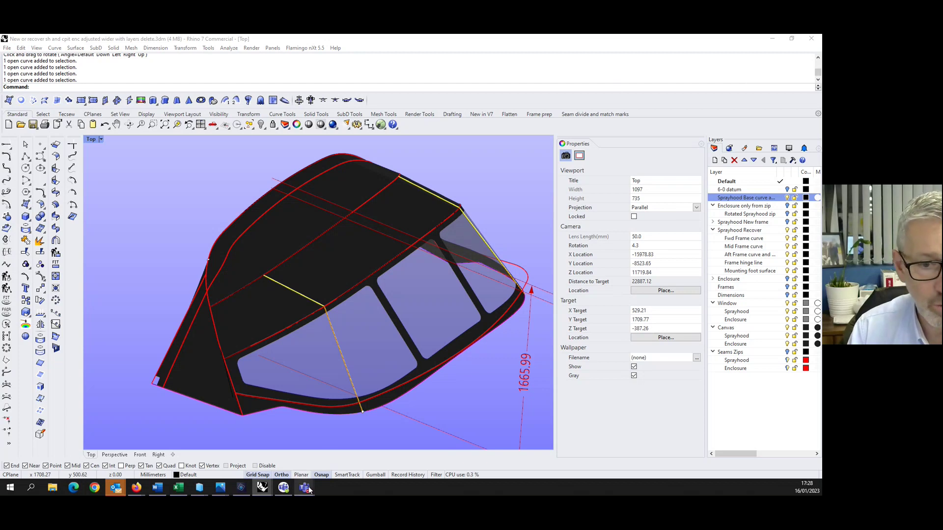
mouse_move(305, 490)
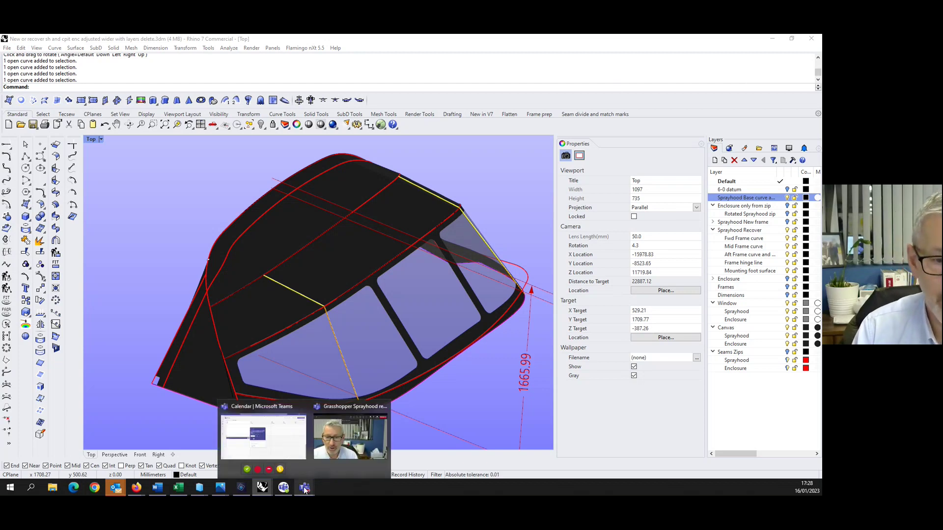
mouse_move(265, 489)
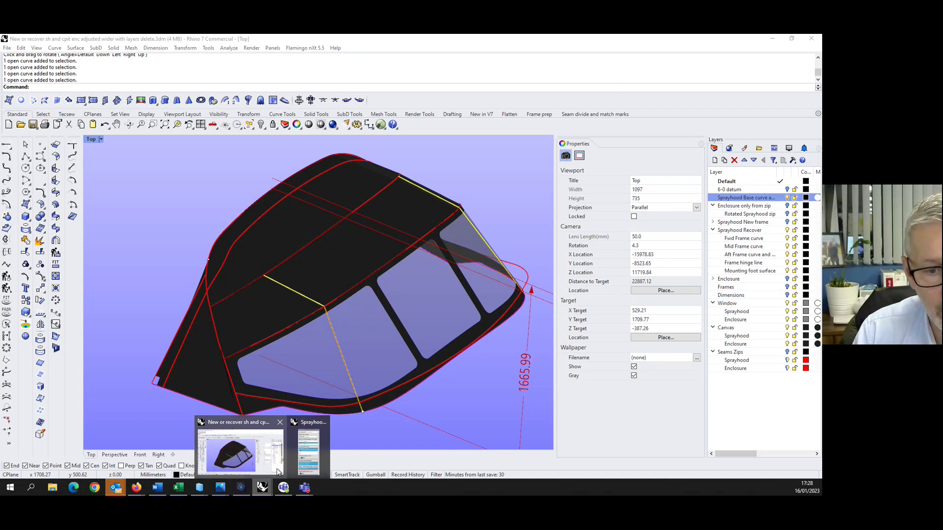
left_click(278, 471)
scroll(361, 413, "down", 2)
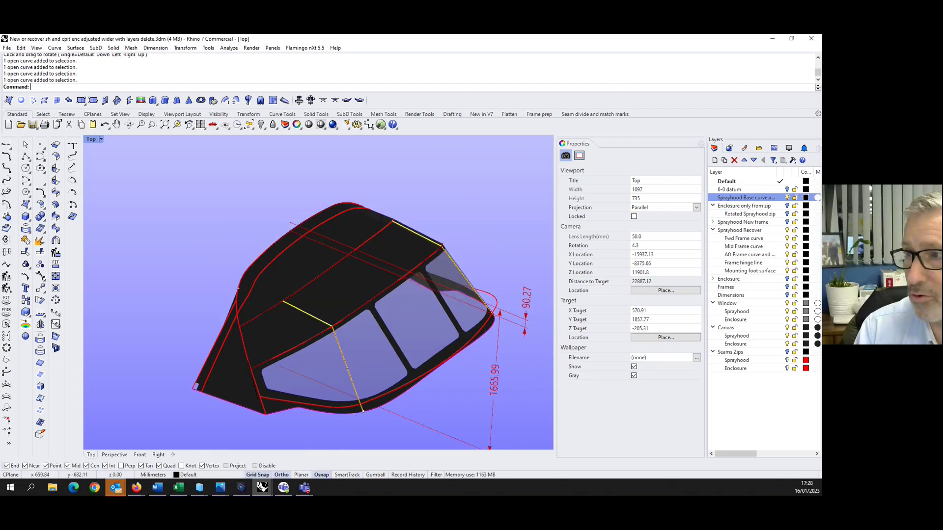
mouse_move(656, 67)
left_mouse_down()
mouse_move(635, 87)
mouse_move(637, 106)
mouse_move(717, 102)
left_mouse_up()
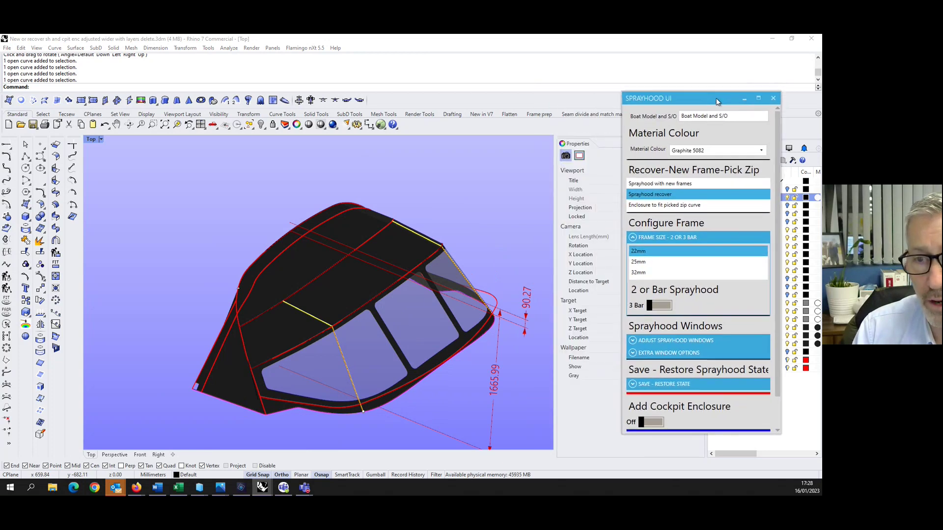
Examine the separate set of red frame curves beyond the canopy, closely checking the doubled lines where the frames meet.
scroll(385, 230, "down", 14)
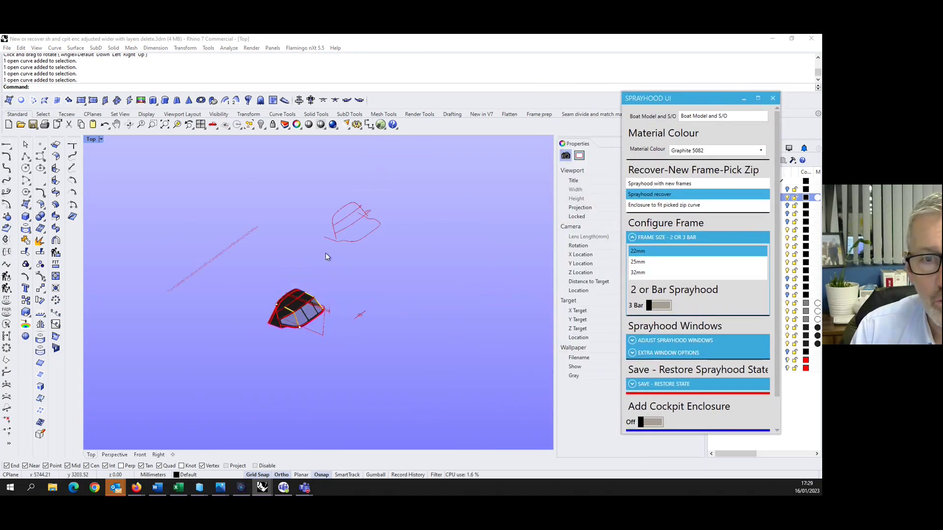
scroll(358, 206, "up", 10)
scroll(358, 202, "up", 2)
scroll(281, 215, "up", 3)
scroll(280, 251, "up", 3)
scroll(281, 253, "down", 5)
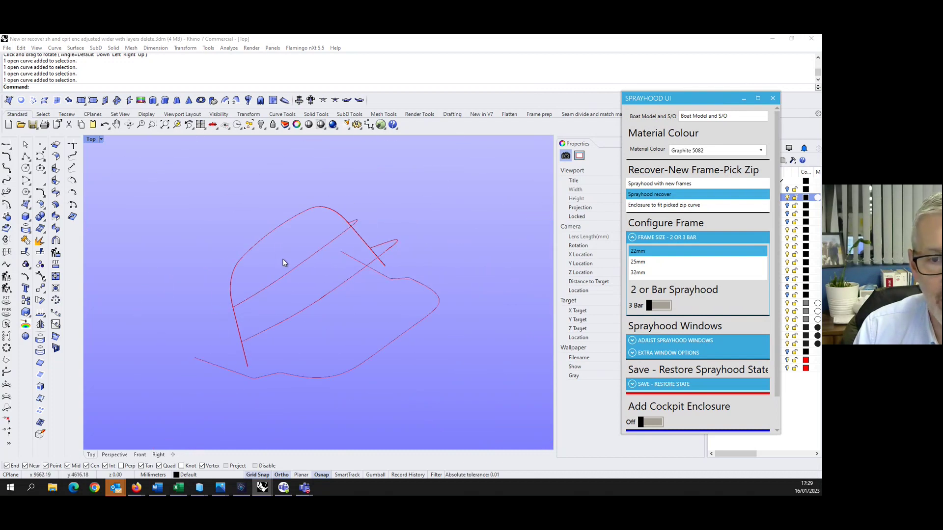
scroll(374, 243, "up", 2)
scroll(369, 251, "up", 5)
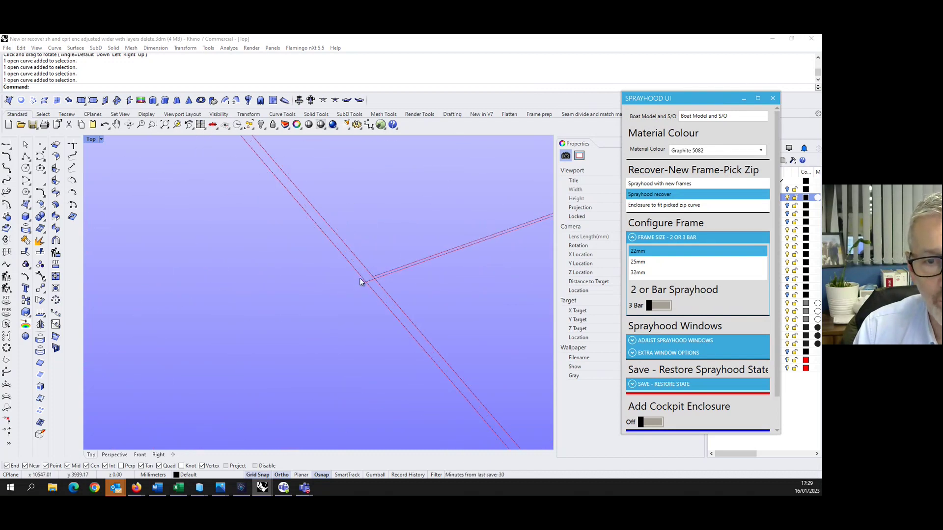
scroll(367, 284, "down", 8)
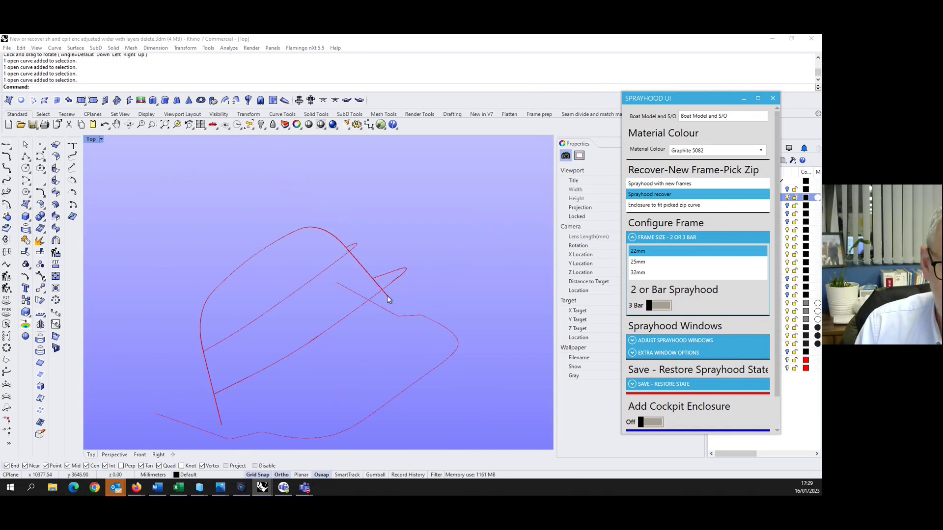
Examine the doubled curves at the aft frame's lower end and around the forward frame's bend, comparing their spacing.
scroll(389, 296, "down", 3)
scroll(399, 293, "up", 8)
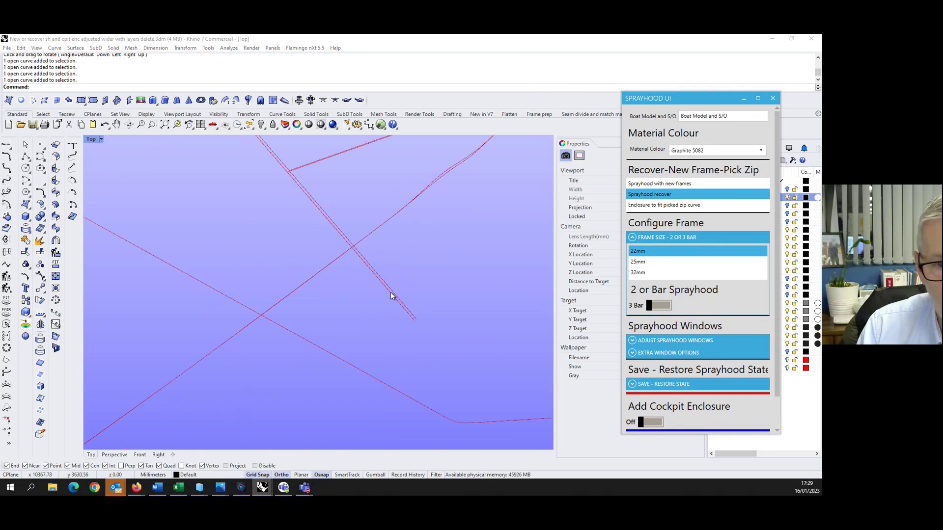
scroll(392, 295, "up", 2)
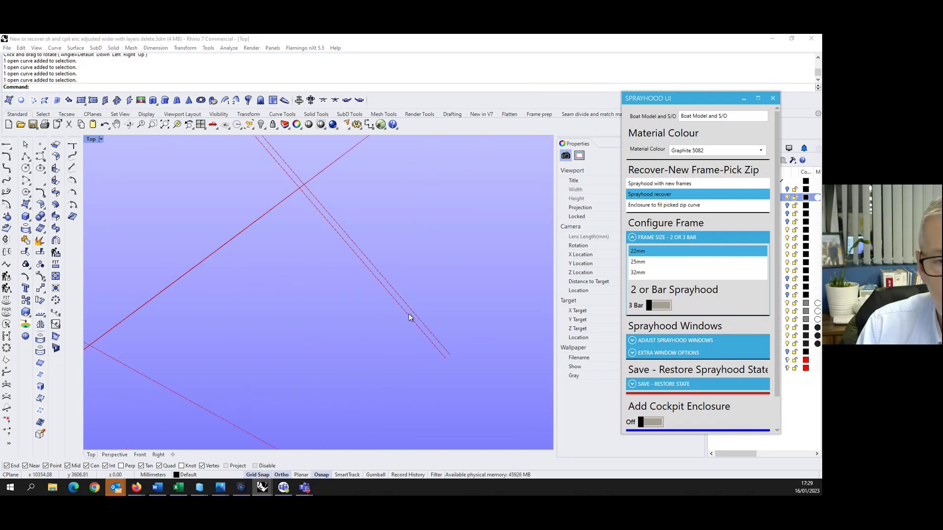
scroll(408, 314, "down", 5)
scroll(444, 213, "up", 6)
scroll(393, 246, "down", 9)
scroll(360, 276, "up", 11)
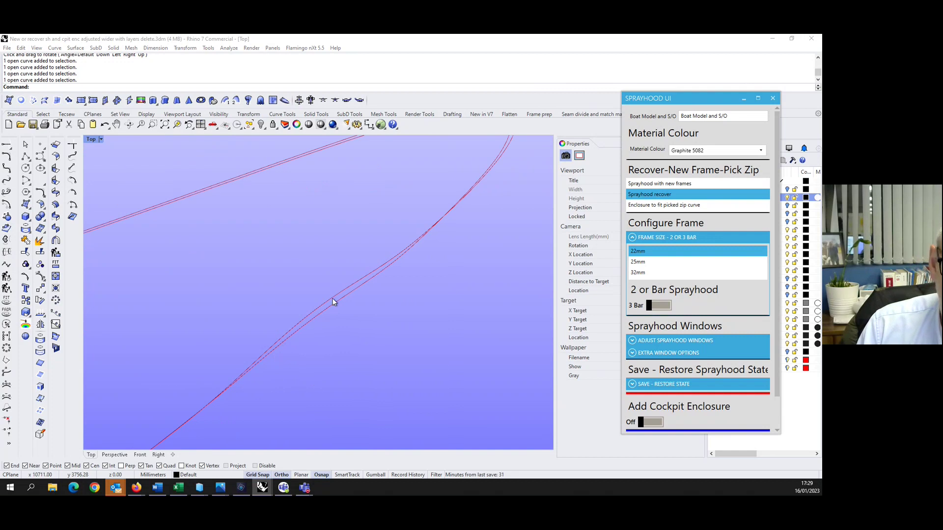
scroll(379, 315, "down", 3)
scroll(359, 304, "up", 3)
scroll(350, 303, "down", 3)
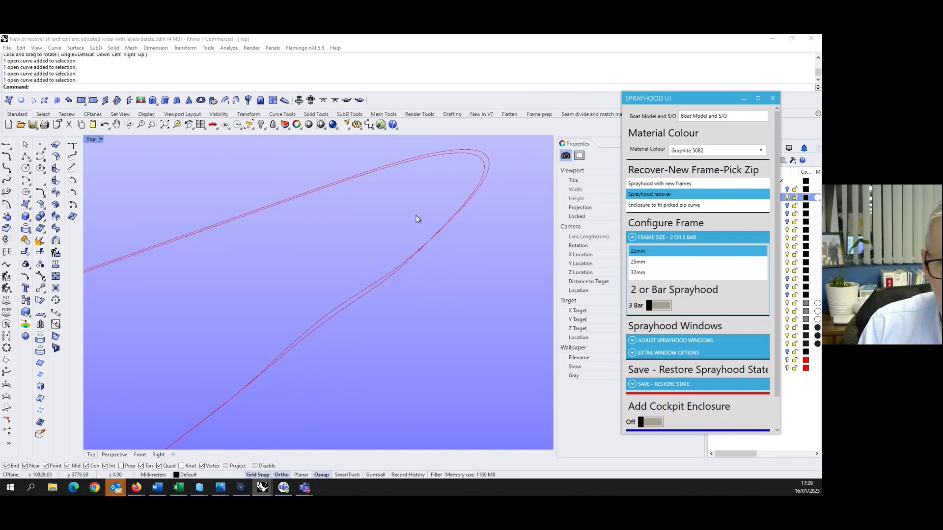
scroll(478, 208, "up", 2)
scroll(471, 217, "down", 5)
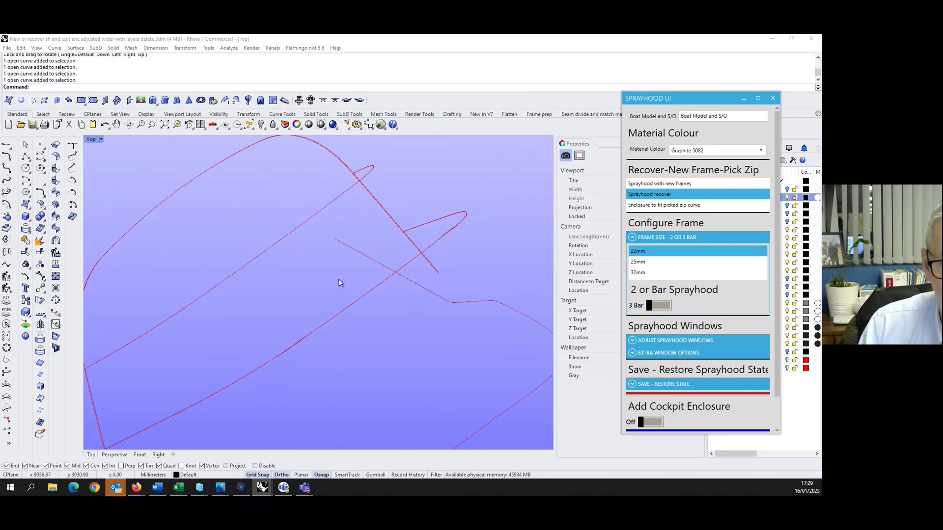
scroll(375, 288, "down", 6)
scroll(340, 339, "up", 1)
scroll(305, 407, "up", 6)
scroll(288, 376, "up", 1)
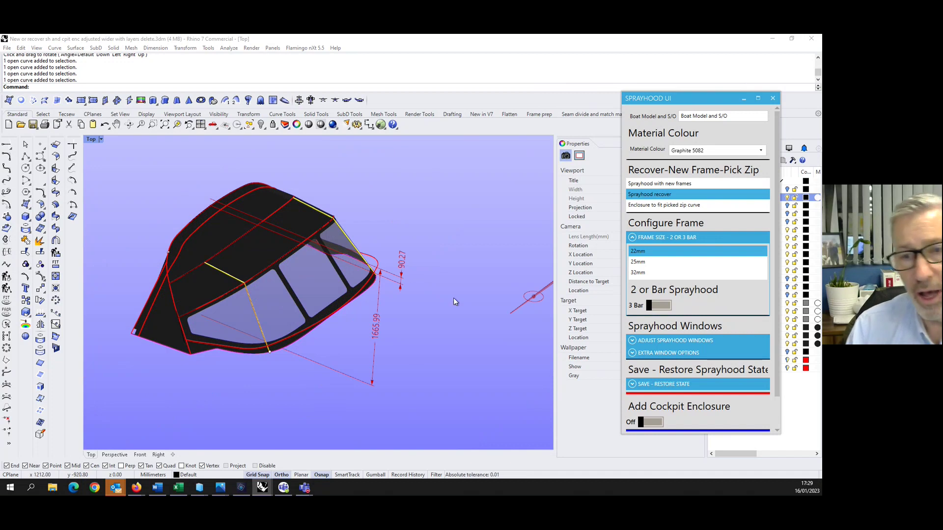
Set the frame size to 22mm and switch the sprayhood to 2 Bar, checking the canopy from several angles.
left_click(680, 250)
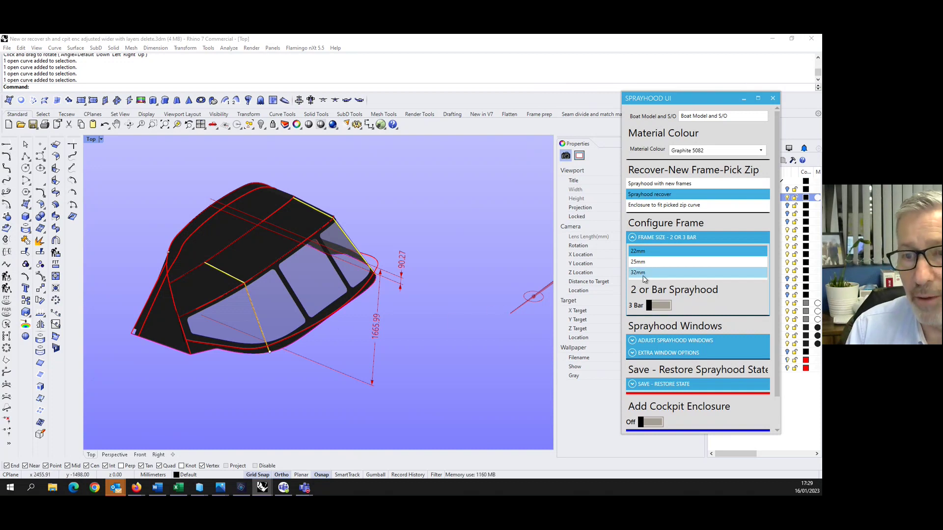
mouse_move(362, 289)
right_mouse_down()
mouse_move(381, 291)
mouse_move(312, 229)
right_mouse_up()
left_click(659, 252)
scroll(272, 210, "up", 3)
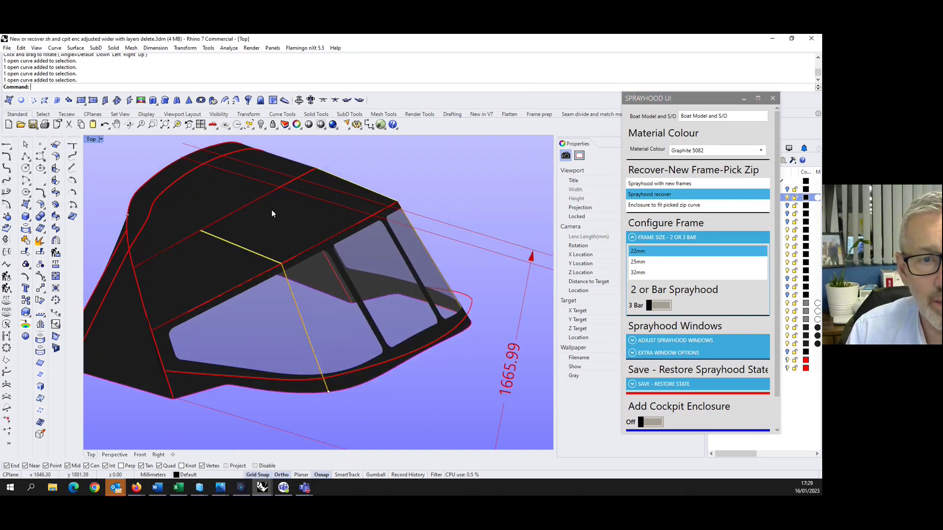
left_click(665, 307)
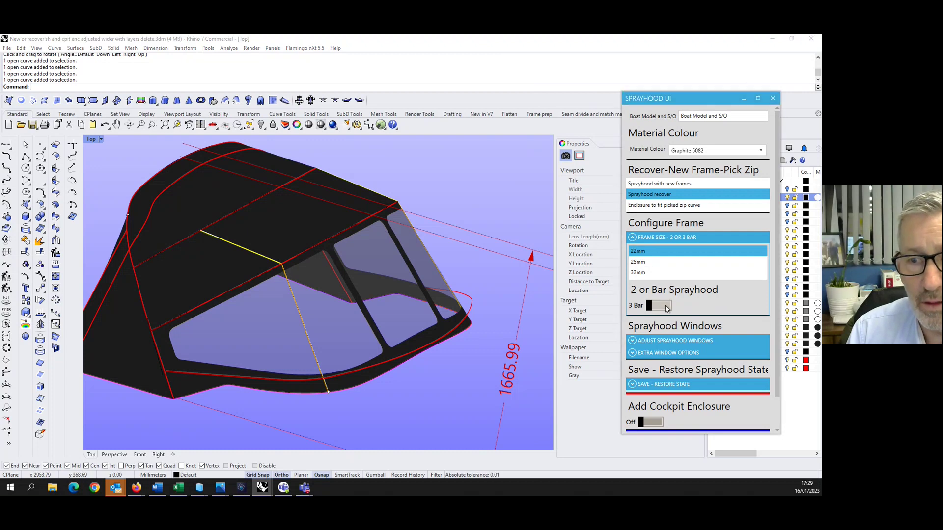
right_click_drag(422, 334, 402, 306)
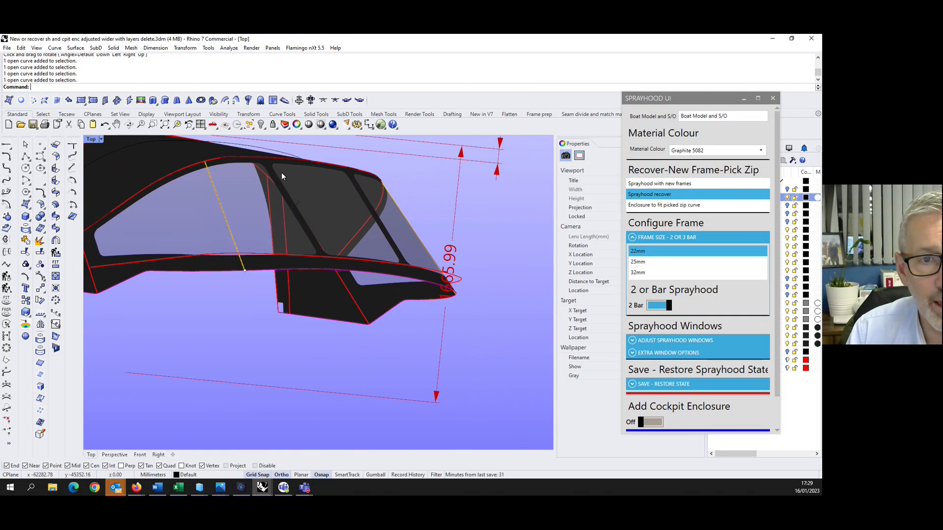
scroll(322, 270, "down", 7)
right_click_drag(322, 270, 319, 325)
scroll(285, 350, "up", 5)
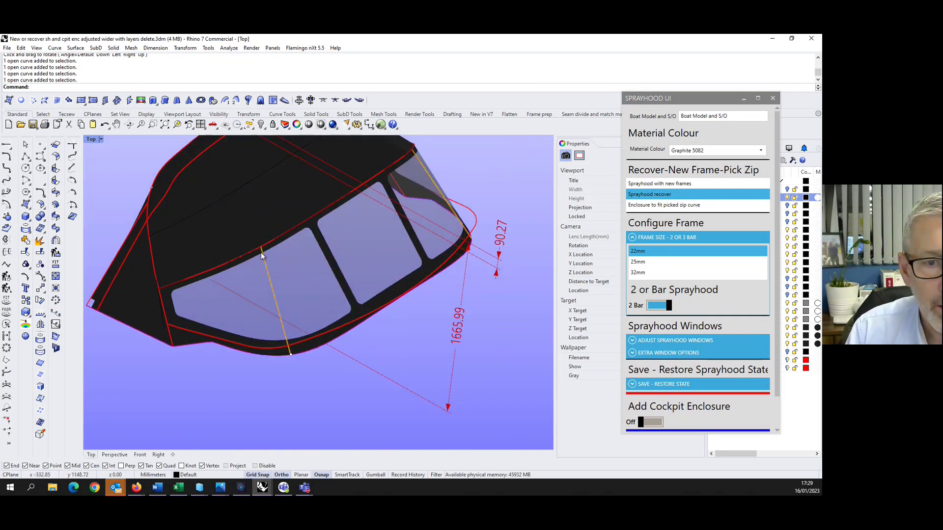
scroll(324, 302, "down", 3)
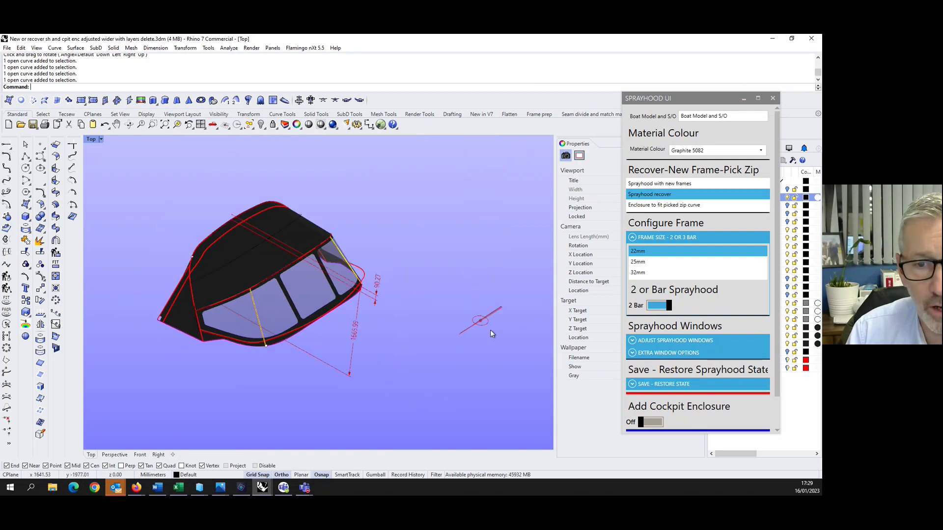
Slide the small circle control slightly along its line beside the canopy to shift the upper end of the yellow front line.
scroll(481, 320, "up", 6)
scroll(482, 320, "down", 4)
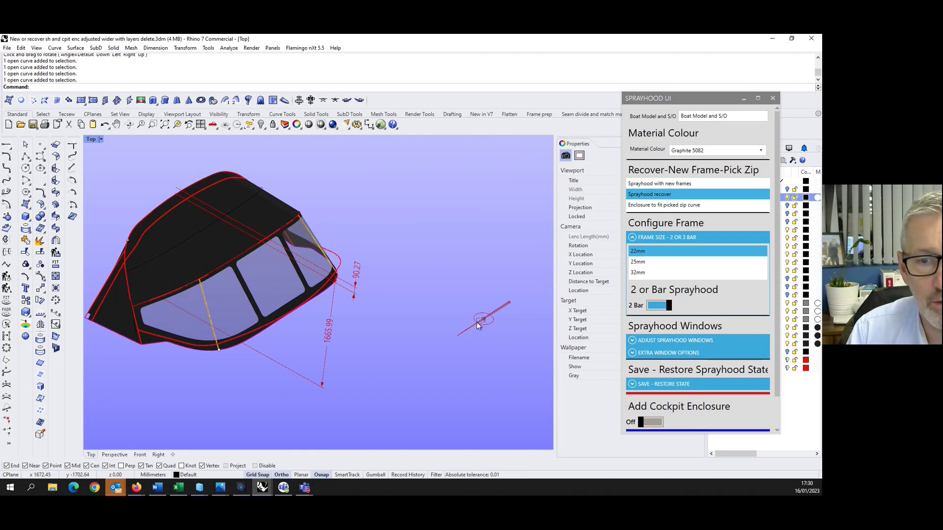
mouse_move(483, 320)
left_mouse_down()
mouse_move(474, 324)
mouse_move(486, 317)
left_mouse_up()
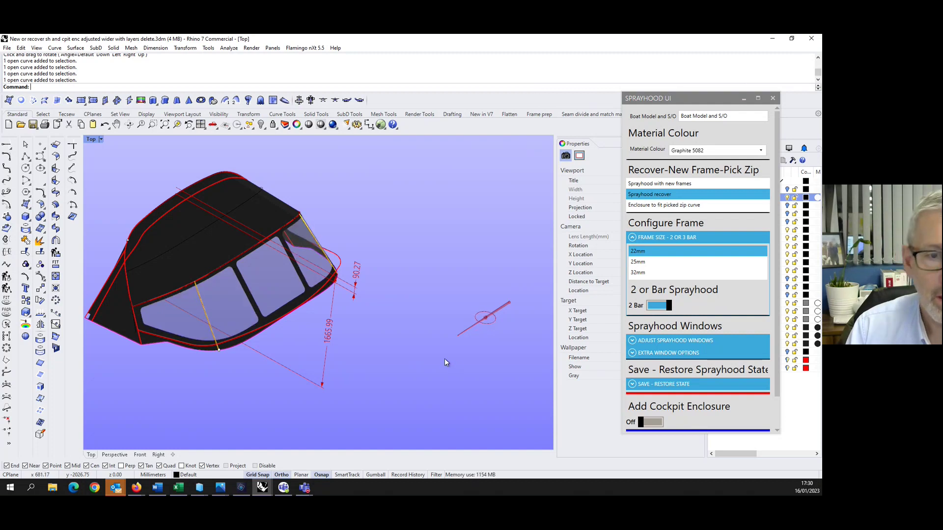
scroll(391, 323, "down", 6)
scroll(378, 340, "up", 6)
scroll(375, 340, "down", 2)
scroll(282, 329, "up", 3)
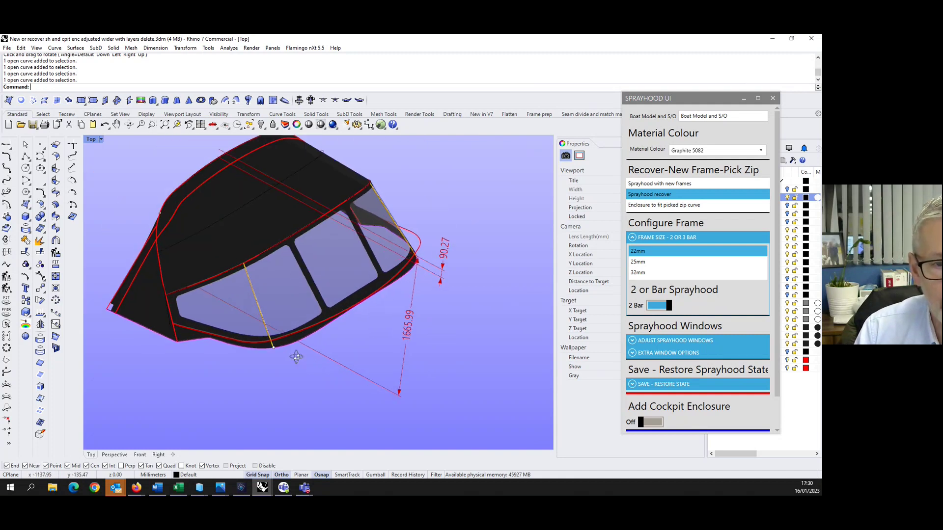
right_click_drag(296, 357, 290, 350)
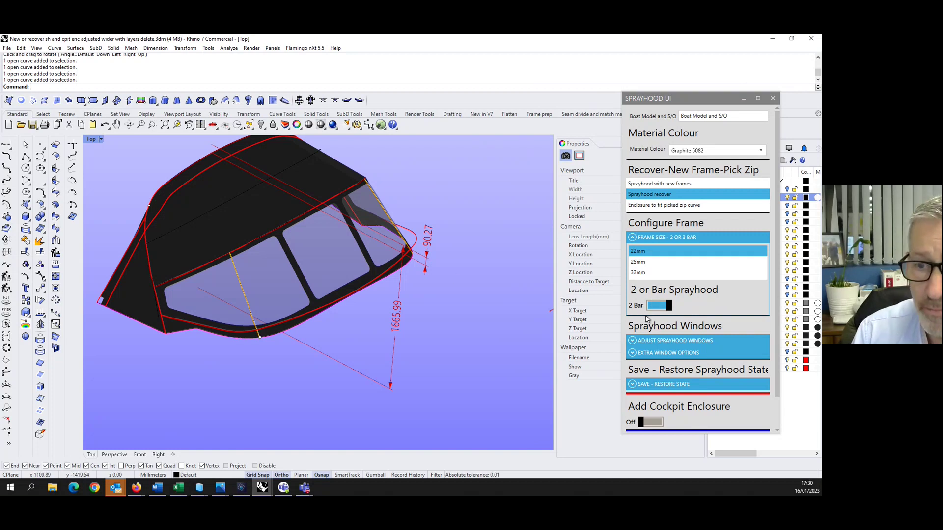
Expand the sprayhood window adjustments and switch the canopy to 2 Windows.
left_click(634, 340)
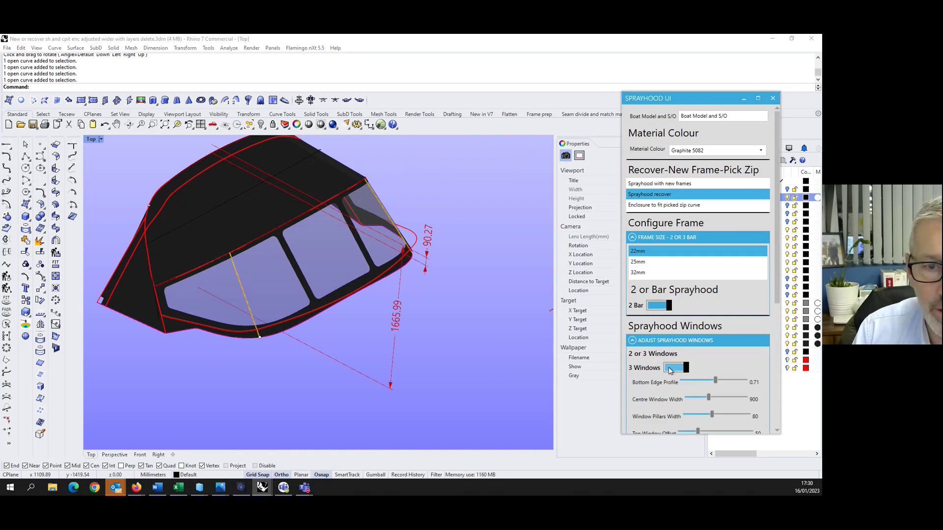
left_click(669, 369)
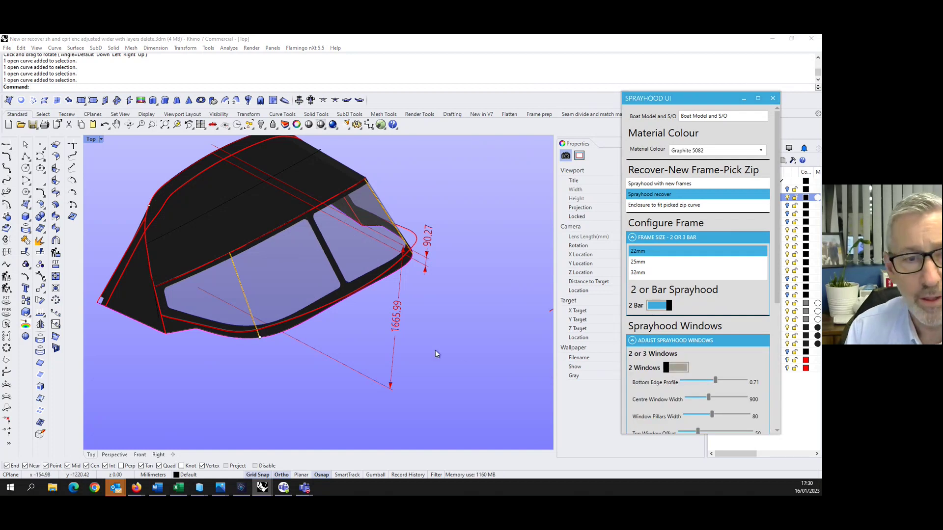
scroll(456, 335, "down", 2)
scroll(311, 311, "down", 2)
scroll(321, 313, "up", 6)
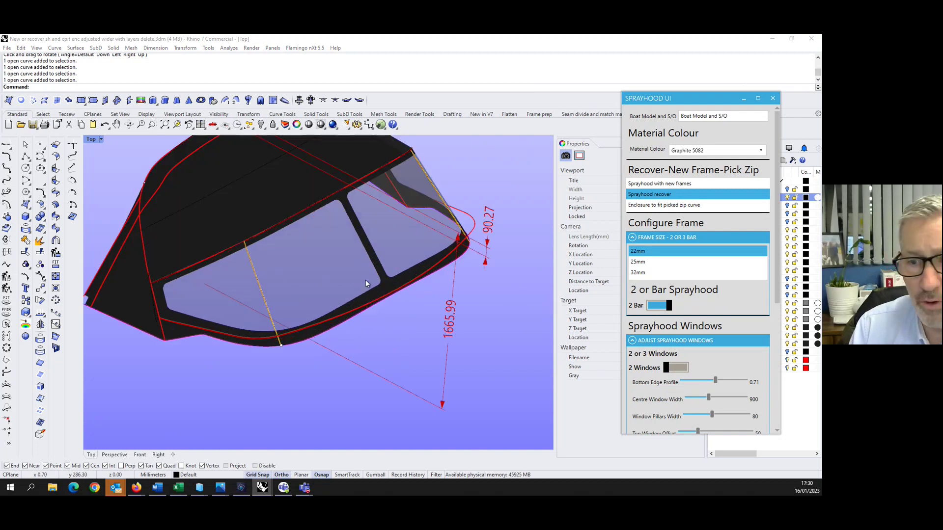
scroll(711, 395, "down", 1)
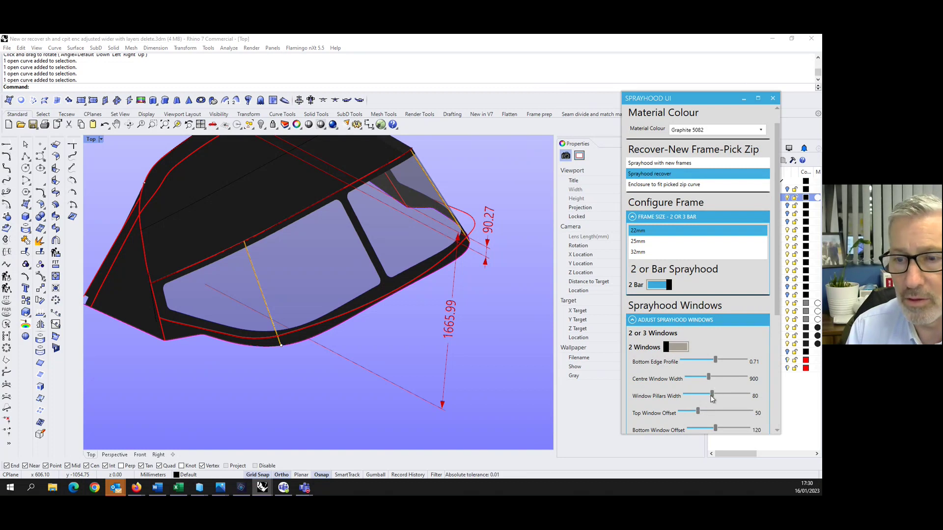
Set the Window Pillars Width to 120 and the Bottom Window Offset to 150.
double_click(712, 396)
type("1")
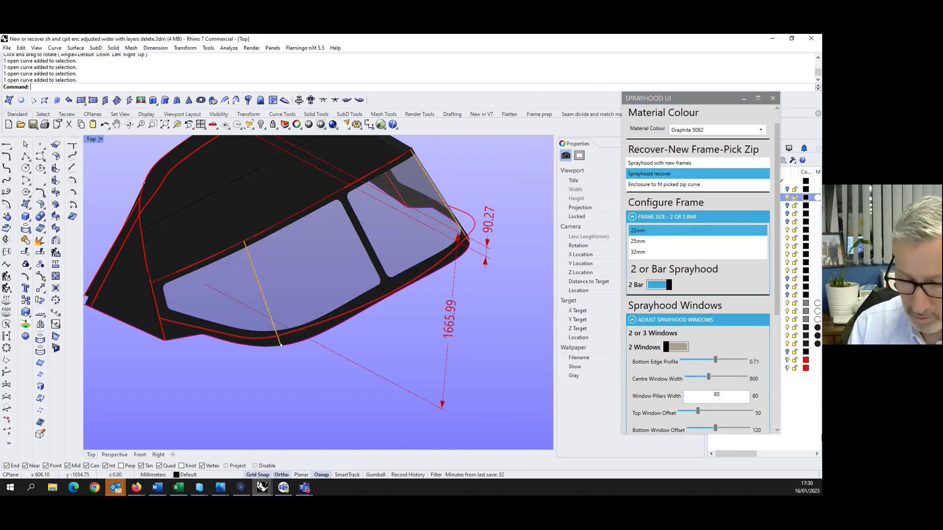
key("Return")
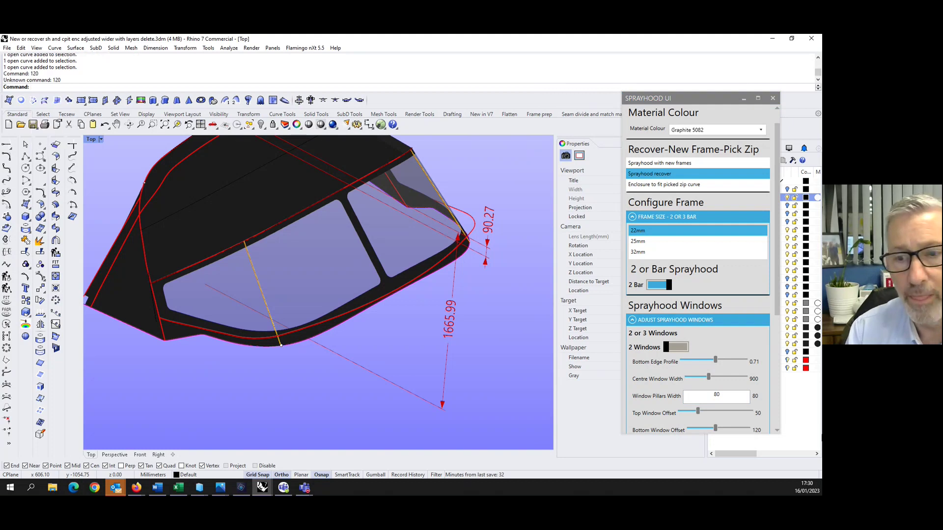
double_click(721, 396)
type("12")
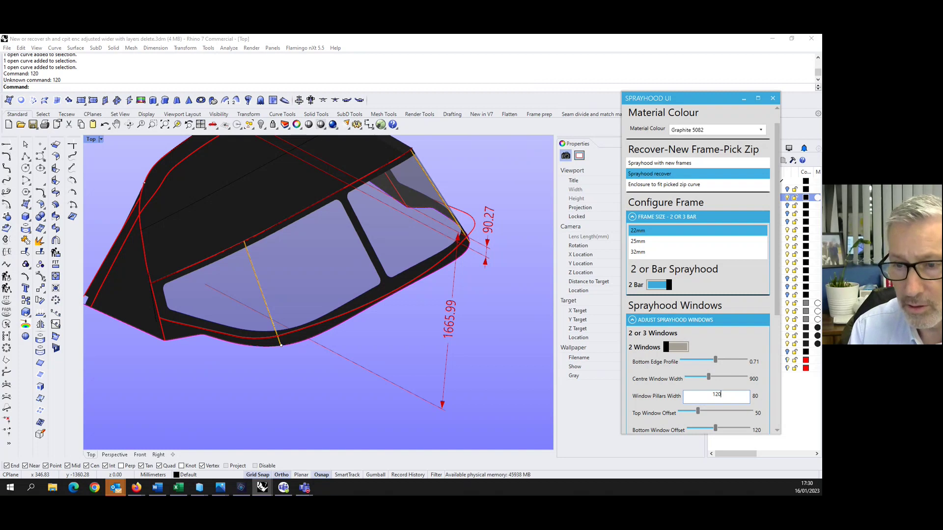
left_click(764, 346)
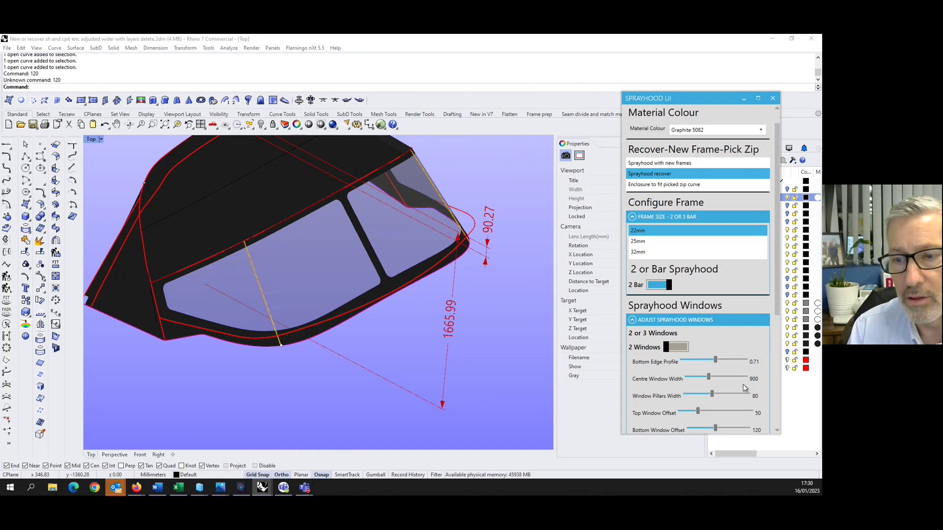
left_click_drag(715, 397, 749, 395)
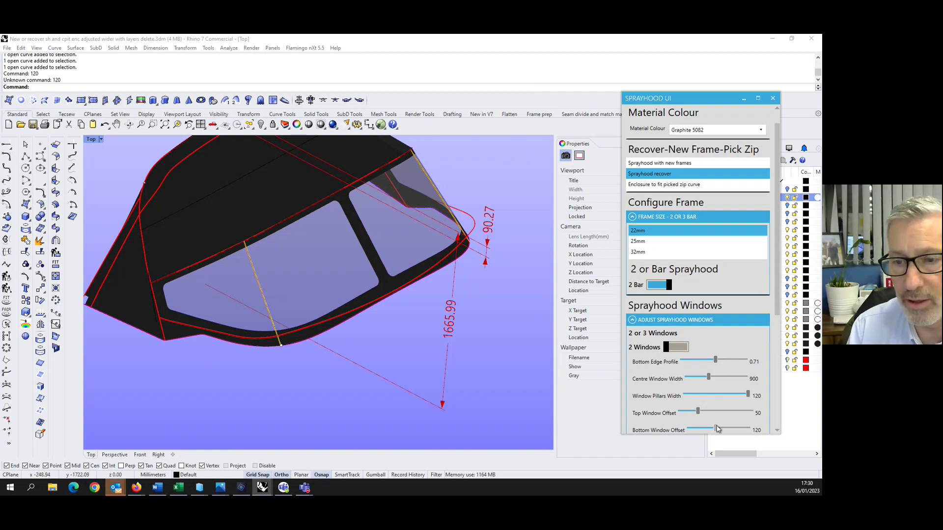
left_click_drag(717, 429, 733, 429)
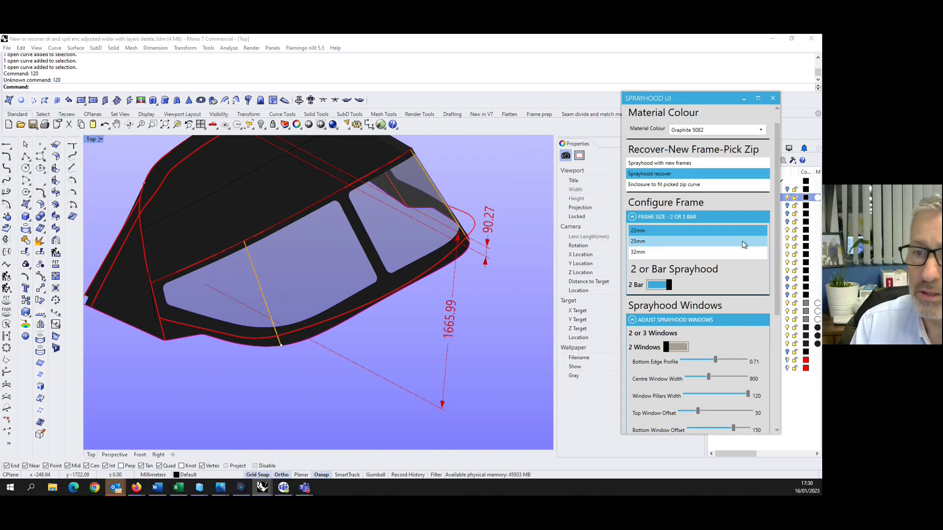
Switch the filleting of all window corners off and back on to compare the corner shapes.
left_click_drag(778, 305, 791, 417)
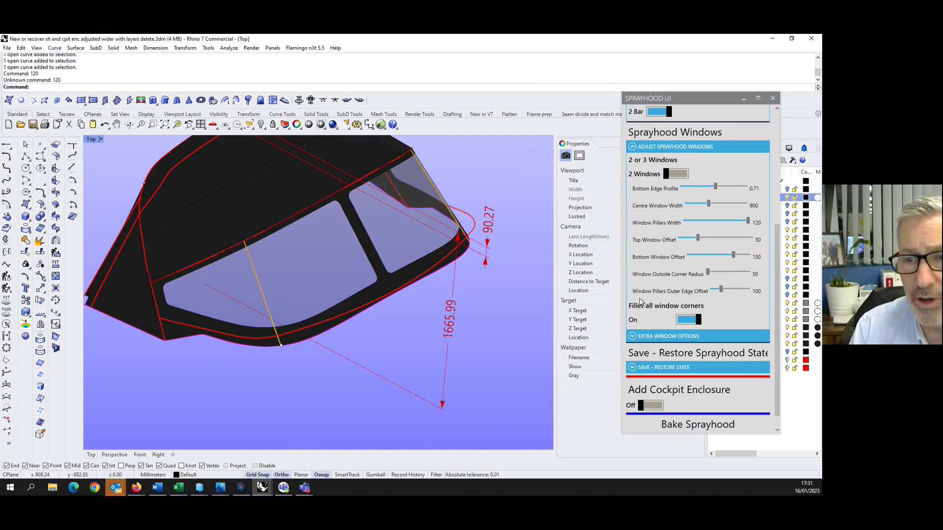
left_click(680, 321)
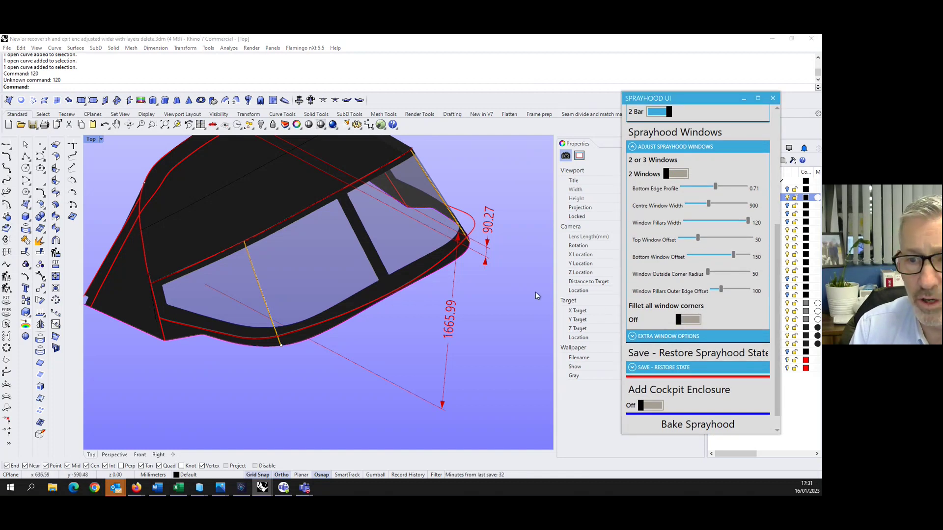
left_click(696, 321)
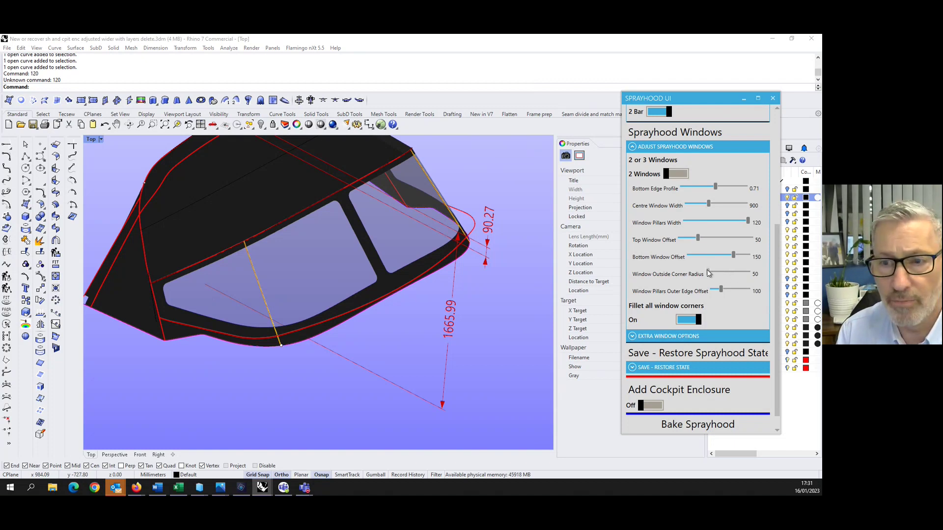
Set the Window Outside Corner Radius to 100 and the Window Pillars Outer Edge Offset to 200.
left_click_drag(709, 274, 755, 274)
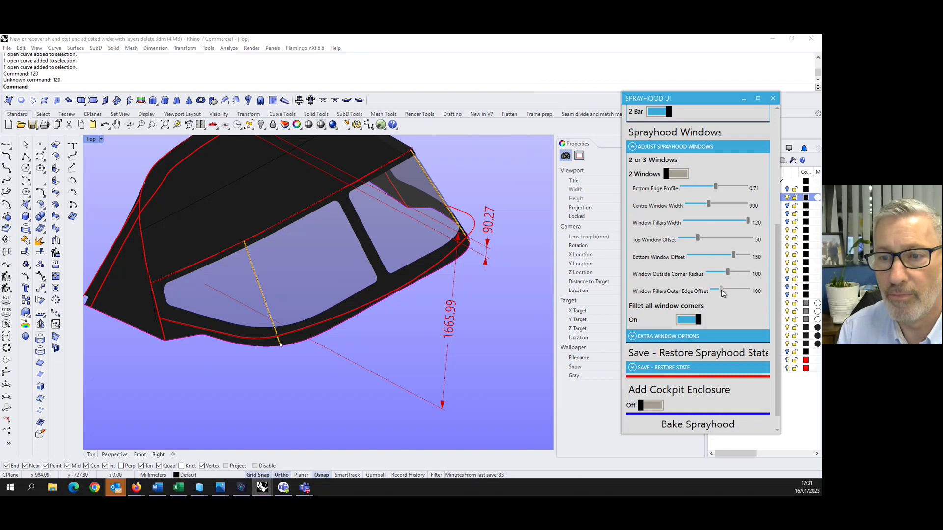
left_click_drag(723, 290, 737, 291)
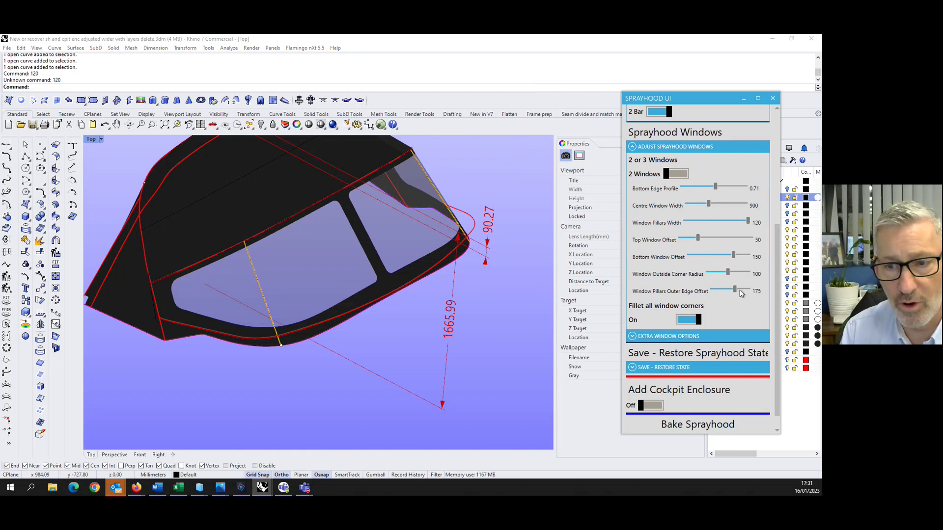
left_click(742, 291)
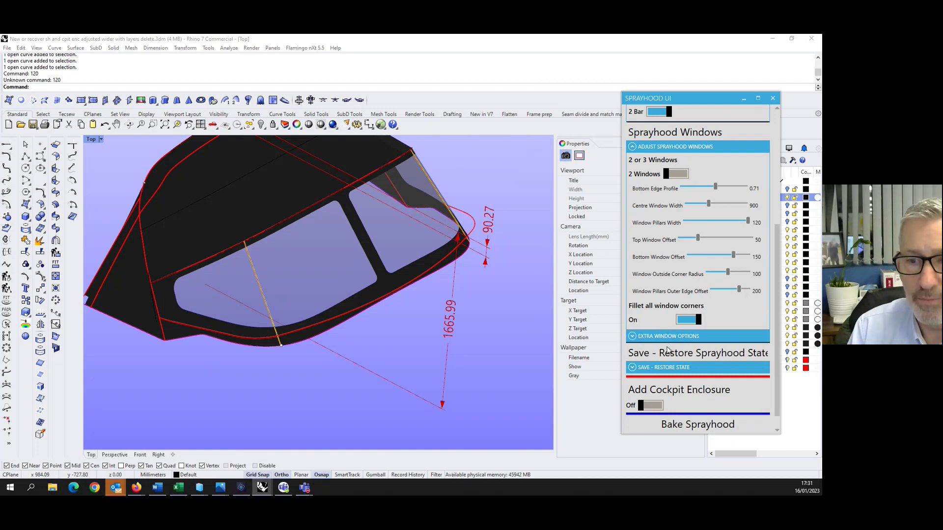
Expand the extra window options and turn on the wing windows, checking them on the canopy.
scroll(668, 293, "down", 1)
left_click(643, 318)
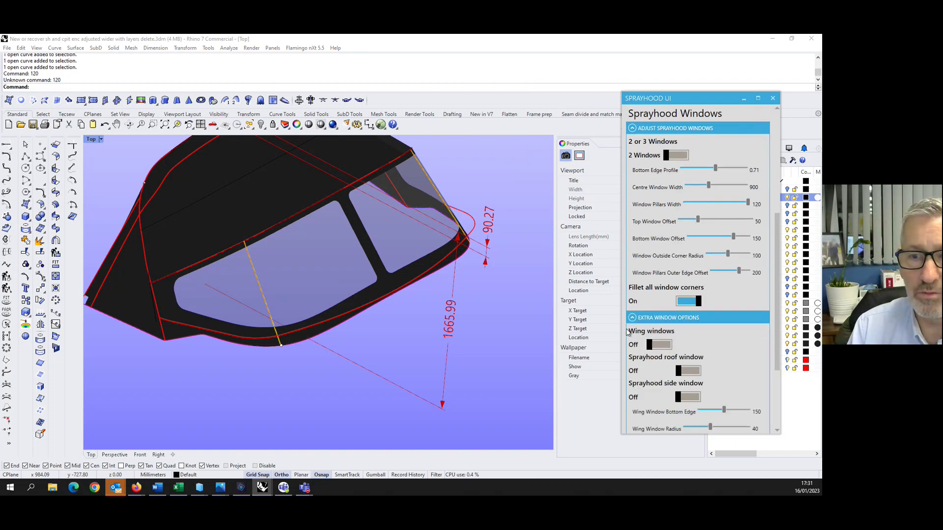
left_click(664, 347)
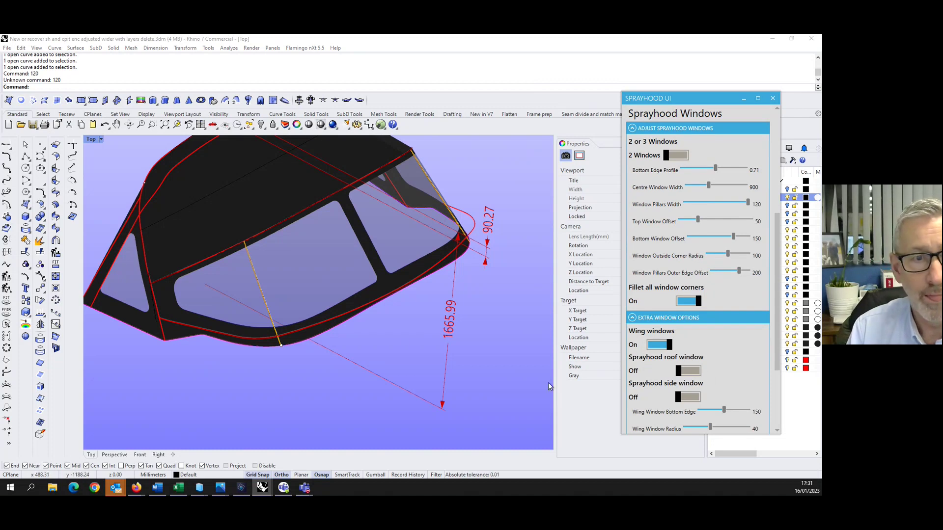
scroll(388, 367, "down", 3)
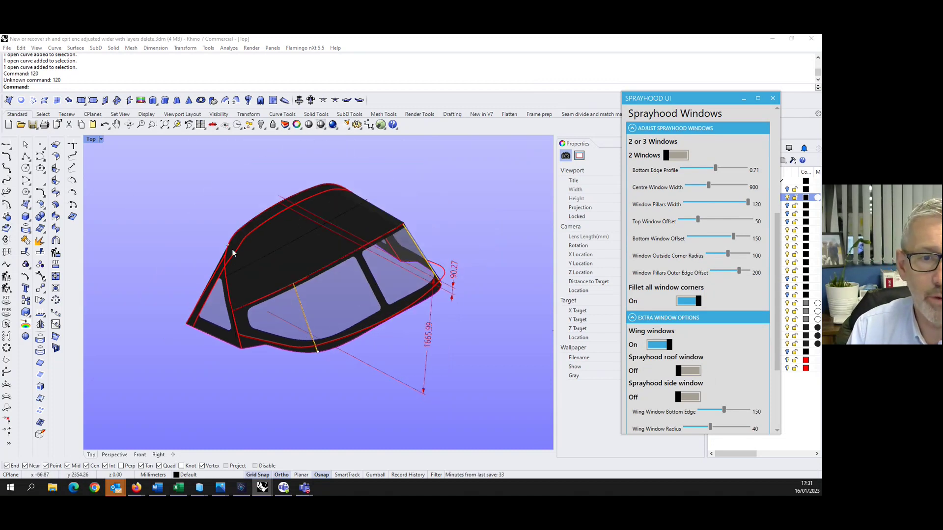
scroll(276, 319, "up", 1)
scroll(276, 320, "up", 1)
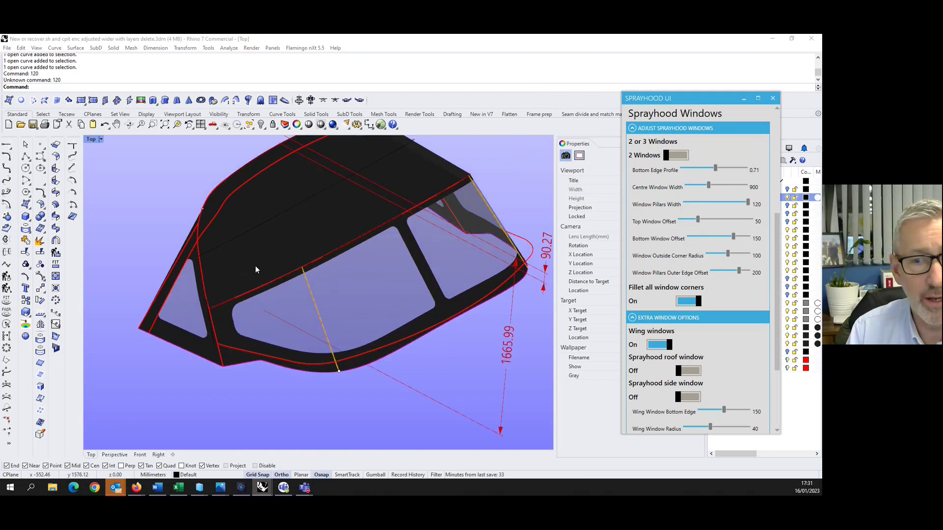
Turn on the sprayhood roof window and the sprayhood side window.
left_click(696, 373)
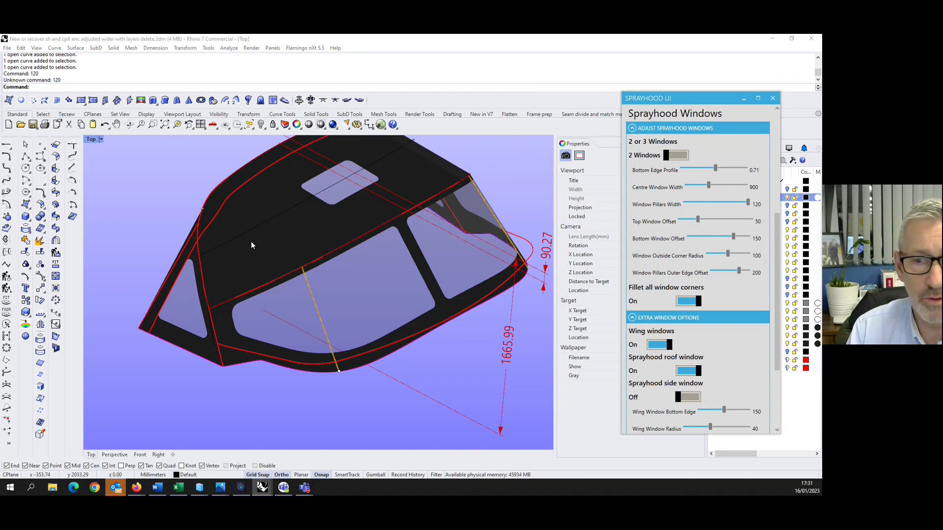
left_click(697, 398)
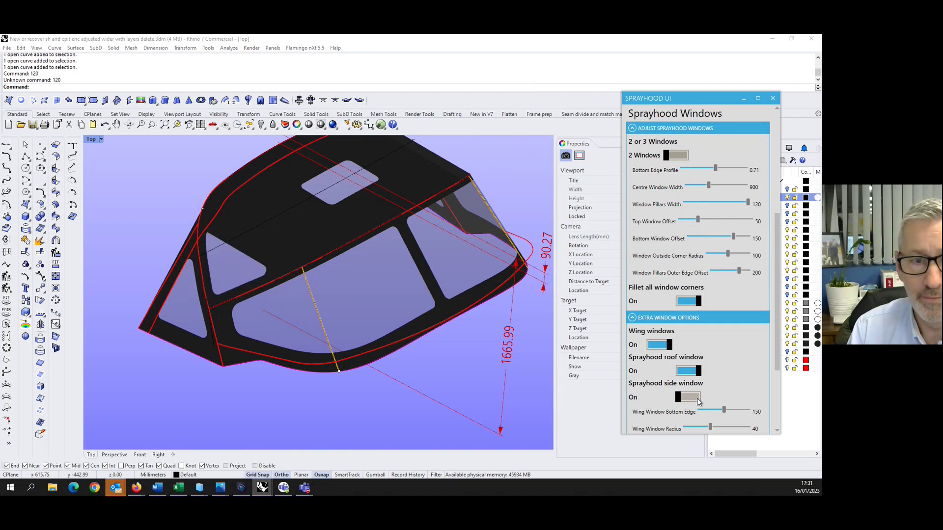
scroll(362, 341, "down", 2)
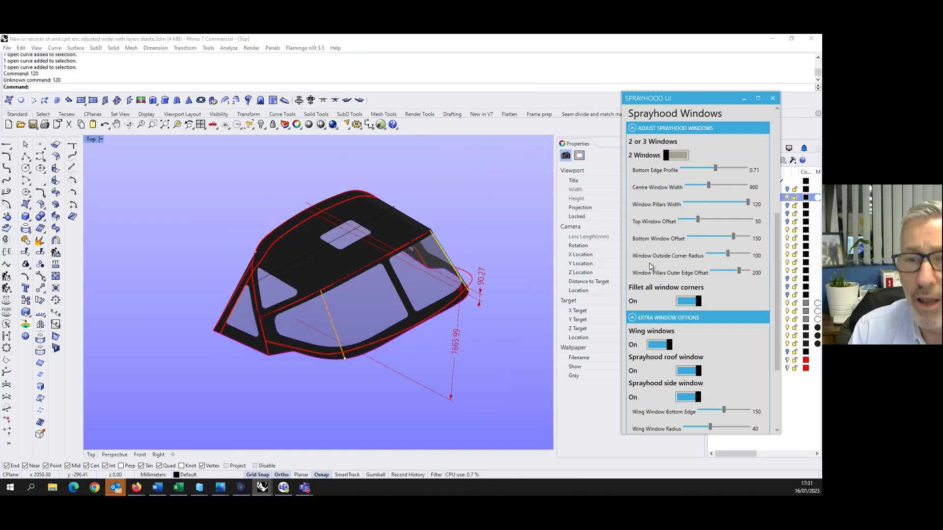
right_click_drag(417, 351, 423, 354)
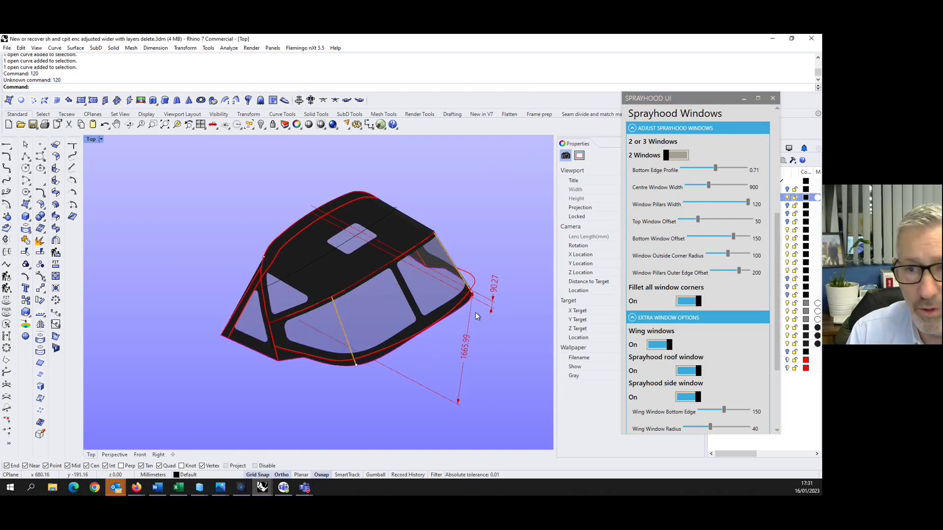
Switch the canopy front to 3 Windows and set the Centre Window Width to 1099.
left_click(685, 156)
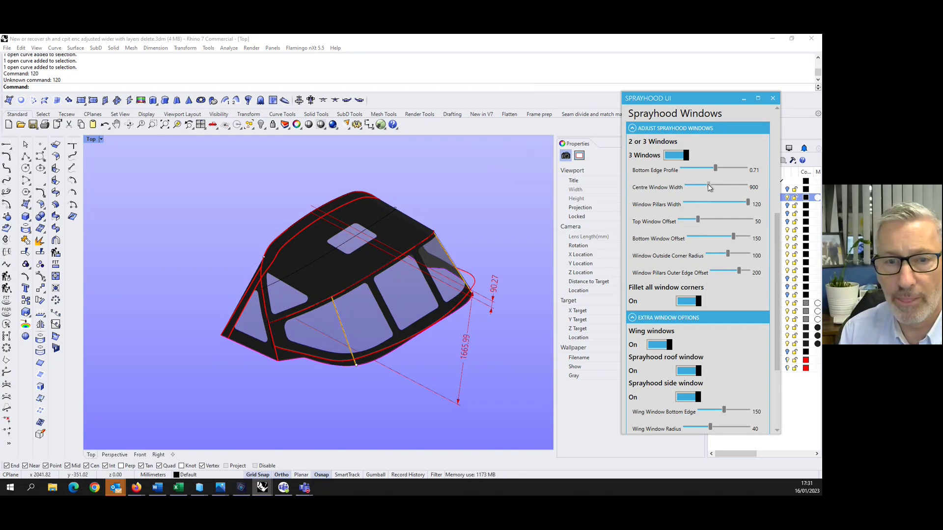
left_click_drag(716, 188, 722, 187)
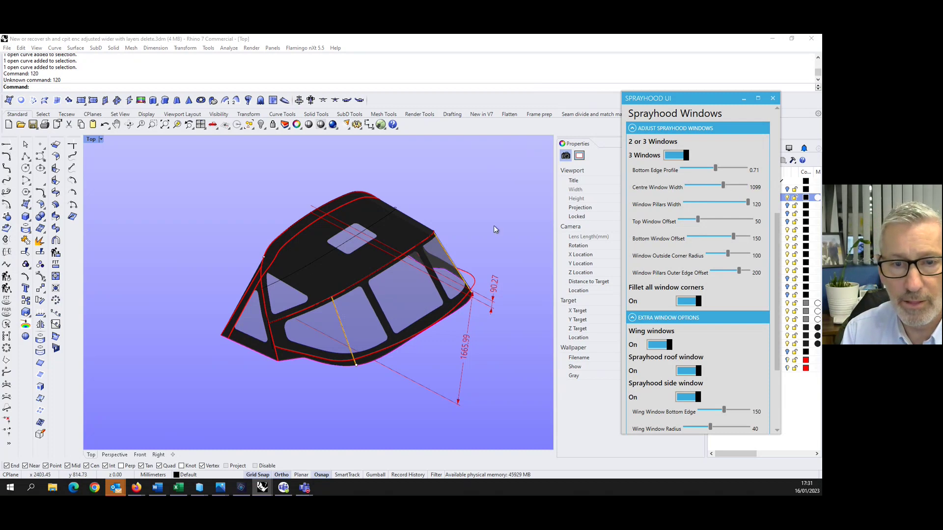
Examine the whole three-window canopy and its roof, side and wing windows from several distances and angles.
scroll(389, 297, "down", 4)
mouse_move(383, 312)
right_mouse_down()
mouse_move(357, 329)
mouse_move(375, 358)
mouse_move(381, 354)
mouse_move(366, 358)
mouse_move(385, 358)
mouse_move(395, 379)
mouse_move(391, 351)
mouse_move(370, 357)
right_mouse_up()
scroll(357, 344, "down", 10)
scroll(358, 351, "up", 10)
scroll(349, 353, "up", 6)
scroll(348, 355, "down", 6)
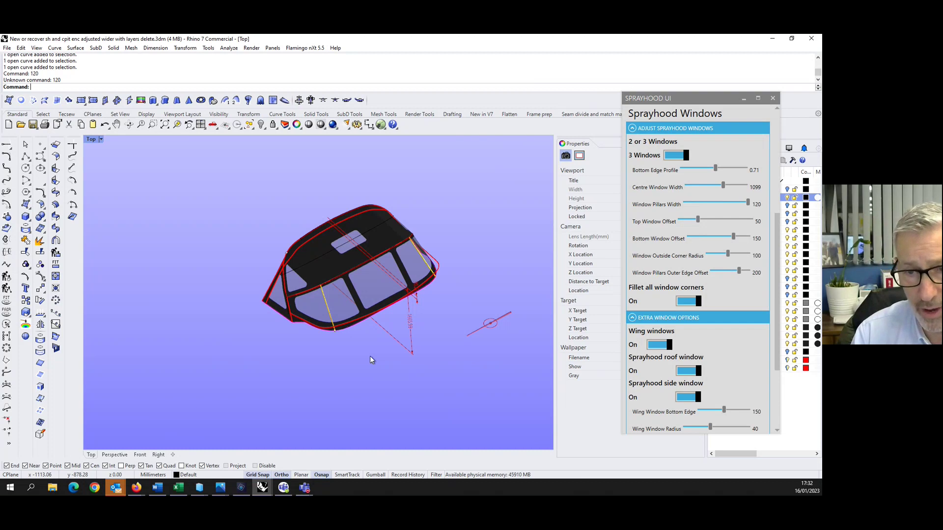
scroll(382, 313, "down", 4)
scroll(382, 313, "up", 10)
scroll(351, 321, "down", 6)
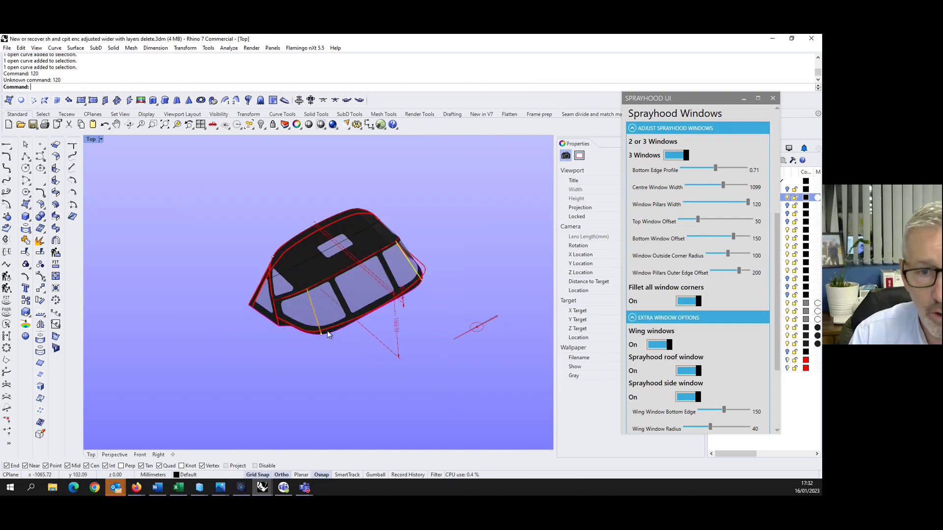
scroll(327, 333, "up", 2)
scroll(327, 333, "down", 3)
scroll(328, 332, "up", 1)
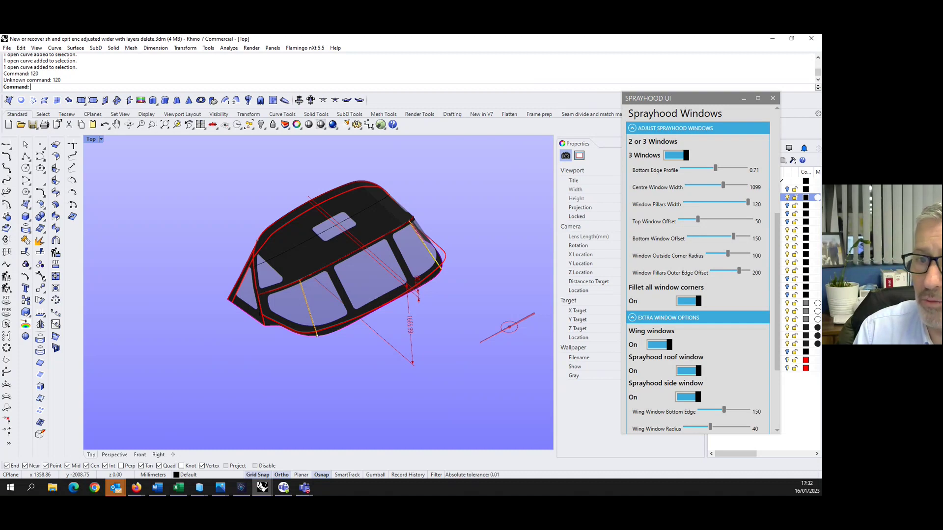
right_click_drag(459, 217, 475, 212)
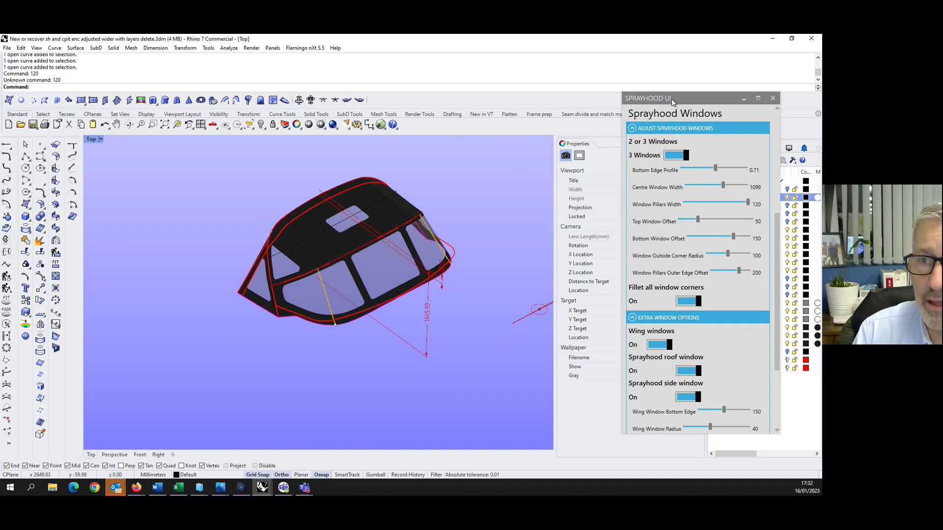
Move the Sprayhood UI clear of the layer list, inspect the canopy and highlight the Sprayhood Recover layer.
left_click_drag(680, 102, 1, 315)
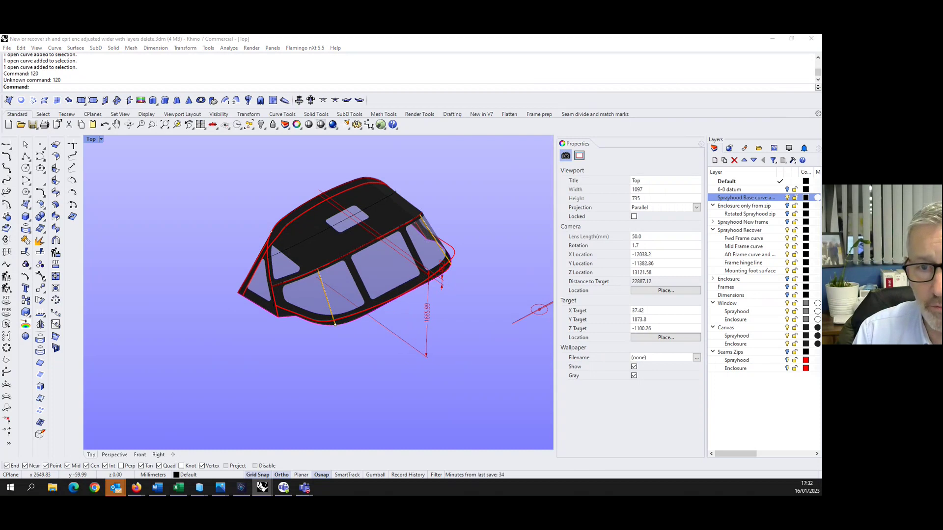
scroll(395, 270, "down", 6)
right_click_drag(400, 393, 414, 363)
scroll(360, 199, "up", 5)
scroll(361, 226, "down", 3)
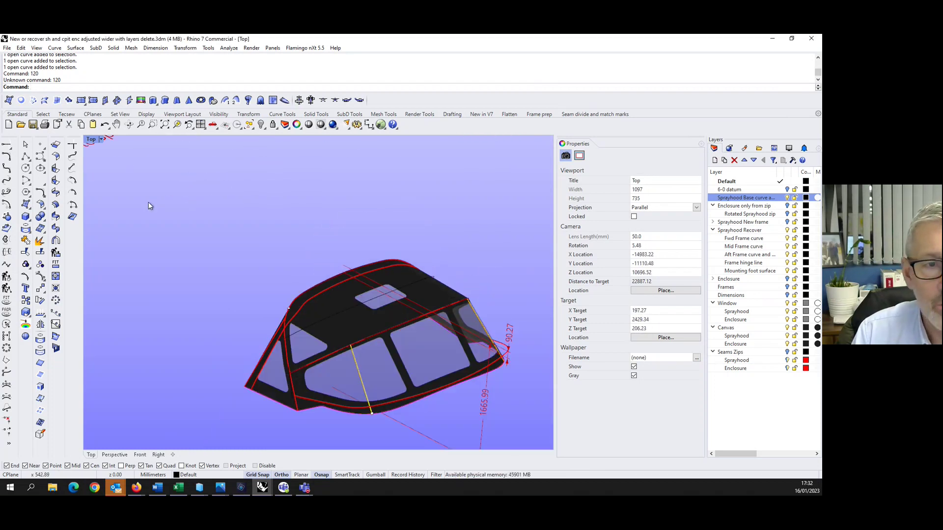
scroll(150, 205, "down", 4)
scroll(231, 233, "up", 2)
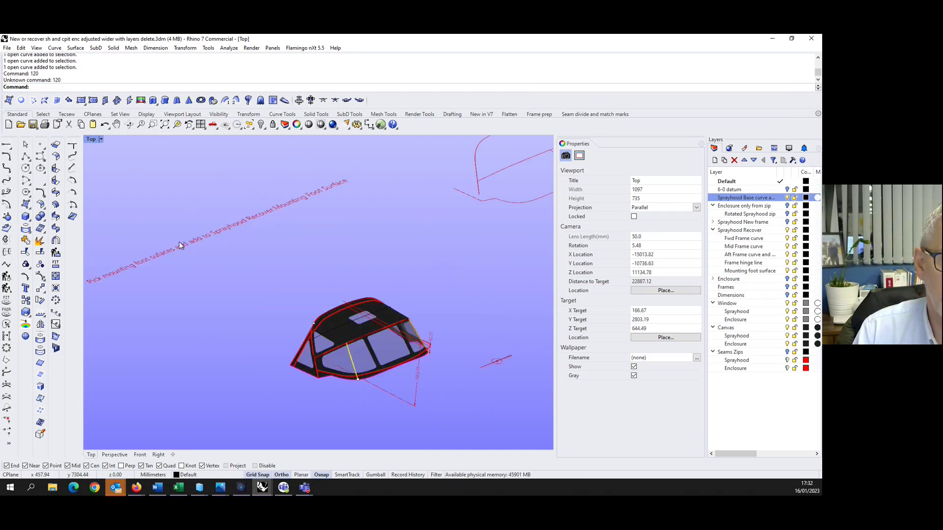
scroll(295, 290, "up", 6)
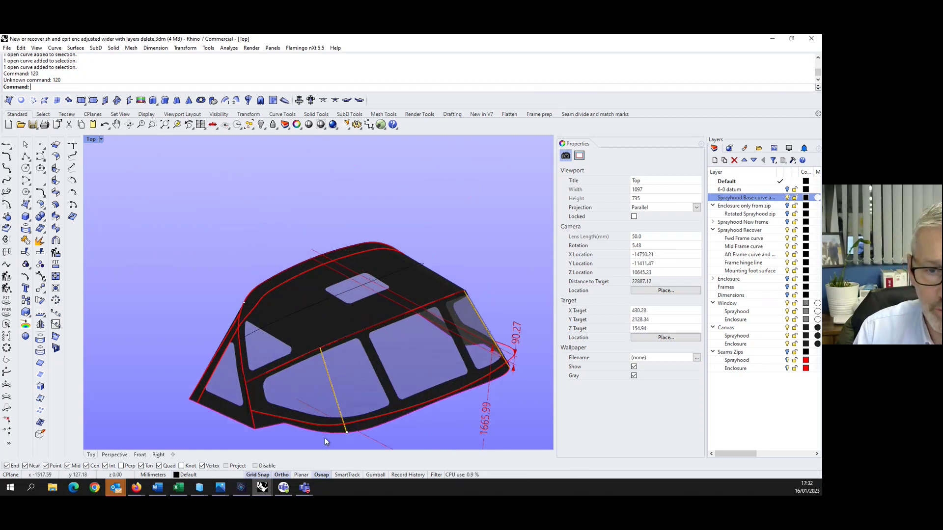
scroll(323, 434, "up", 2)
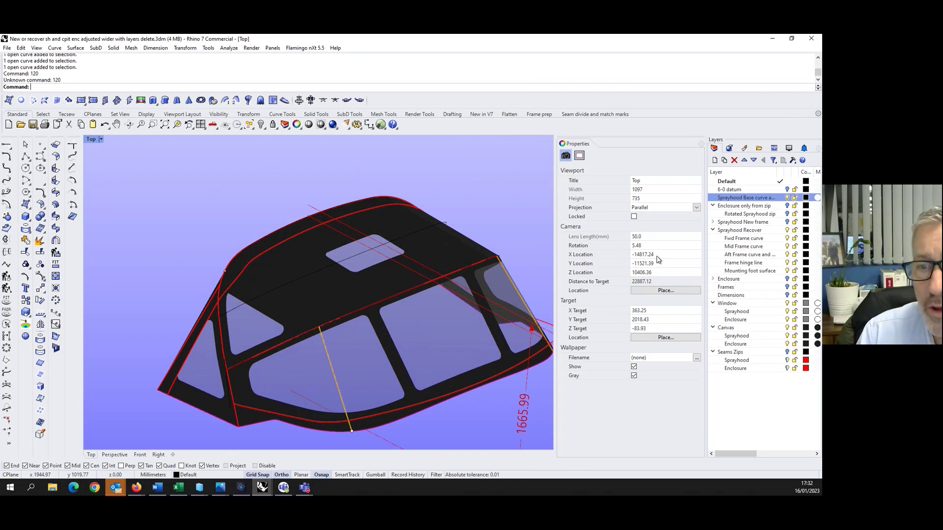
left_click(789, 234)
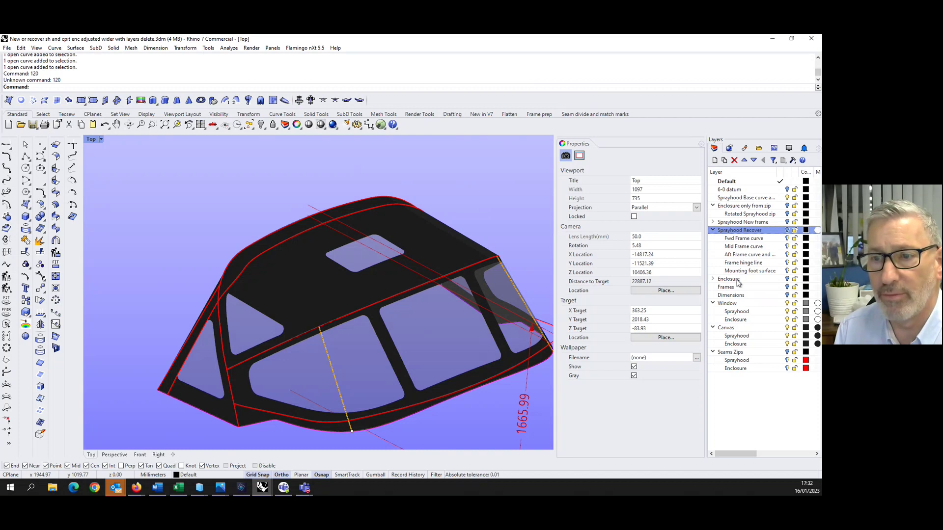
right_click_drag(369, 289, 369, 290)
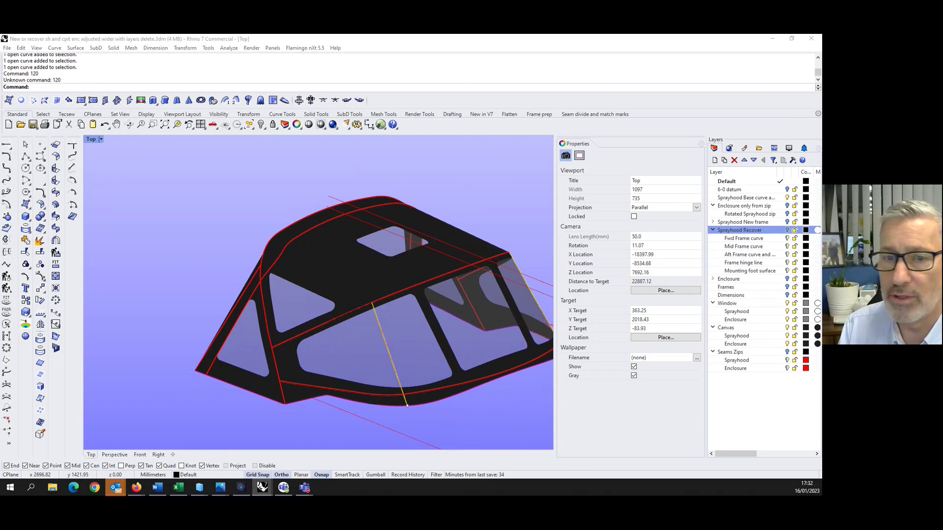
Bring the Sprayhood UI back over the model and switch the design type to Sprayhood with new frames.
mouse_move(821, 64)
left_mouse_down()
mouse_move(661, 90)
mouse_move(645, 120)
left_mouse_up()
scroll(728, 240, "up", 5)
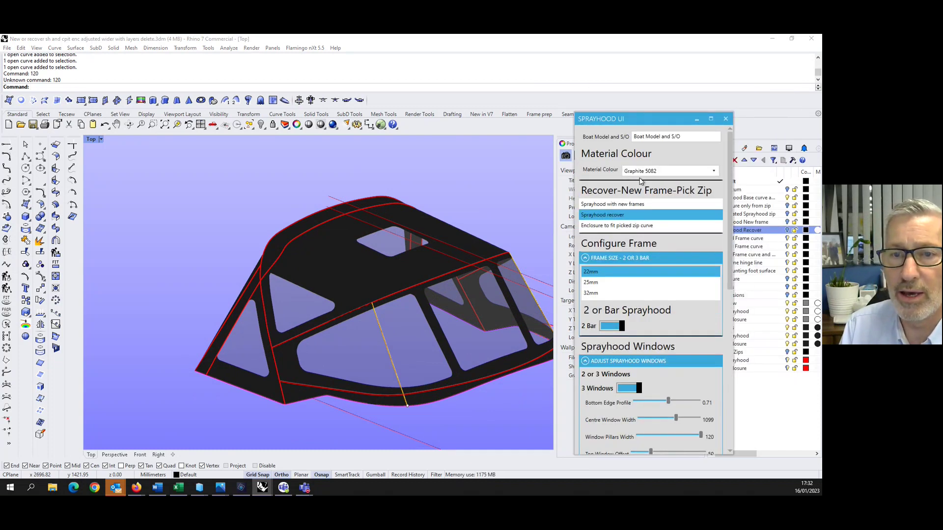
left_click(621, 205)
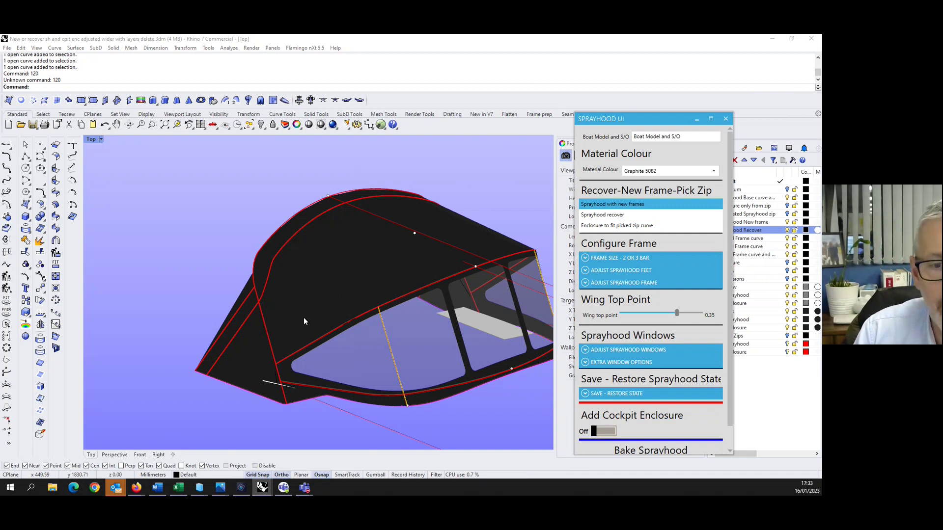
Move the control point at the centre of the sprayhood's front base curve 100 mm outward, away from the windows.
mouse_move(304, 328)
right_mouse_down()
mouse_move(311, 312)
mouse_move(300, 298)
mouse_move(290, 323)
mouse_move(339, 304)
mouse_move(352, 295)
mouse_move(348, 284)
right_mouse_up()
scroll(345, 294, "down", 5)
scroll(348, 273, "up", 7)
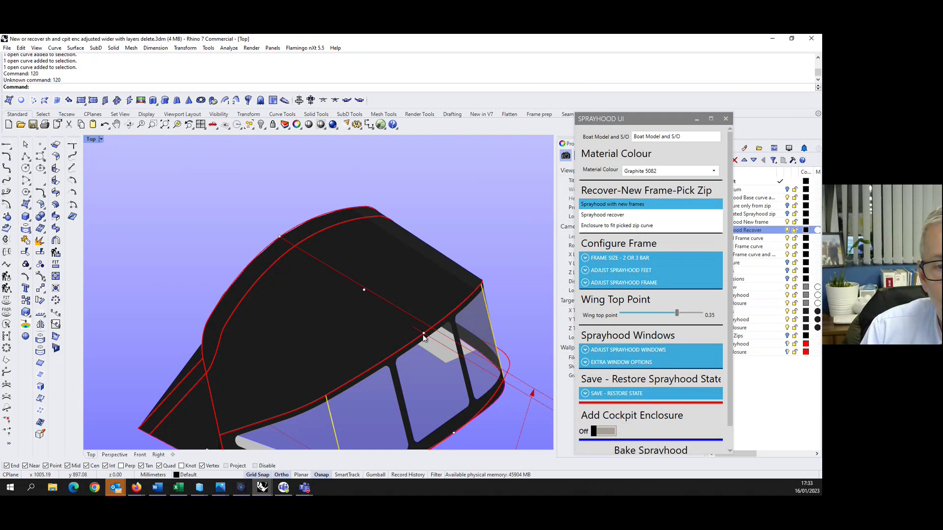
scroll(423, 337, "down", 3)
mouse_move(423, 337)
right_mouse_down()
mouse_move(410, 334)
mouse_move(461, 391)
right_mouse_up()
scroll(452, 410, "up", 5)
scroll(423, 383, "up", 3)
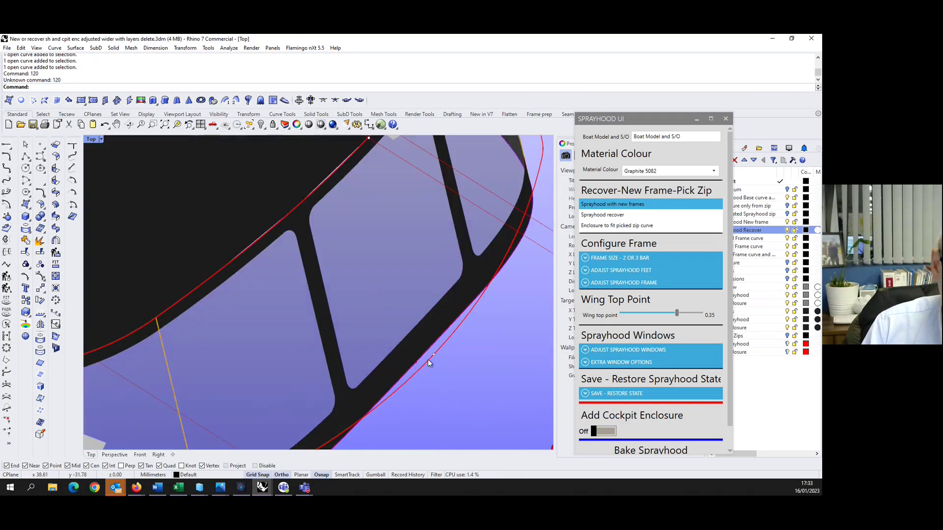
left_click(41, 289)
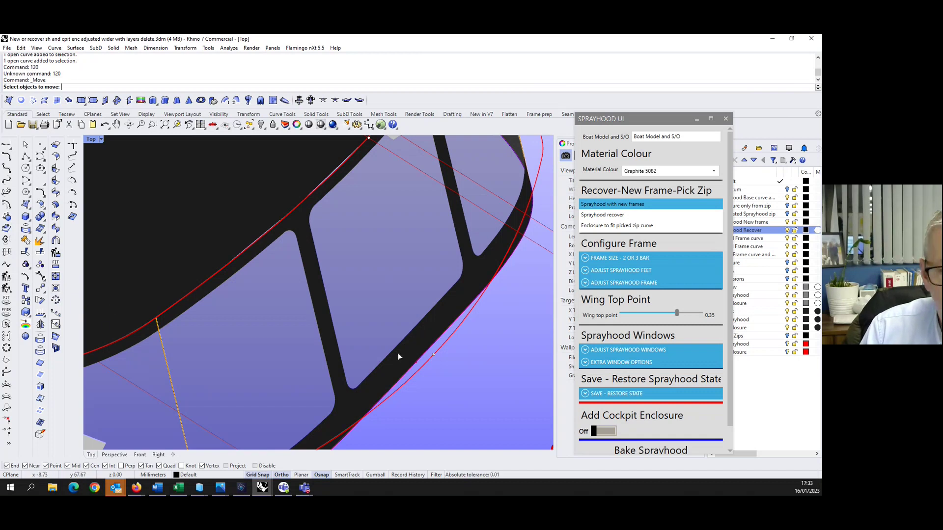
key("Return")
left_click(434, 355)
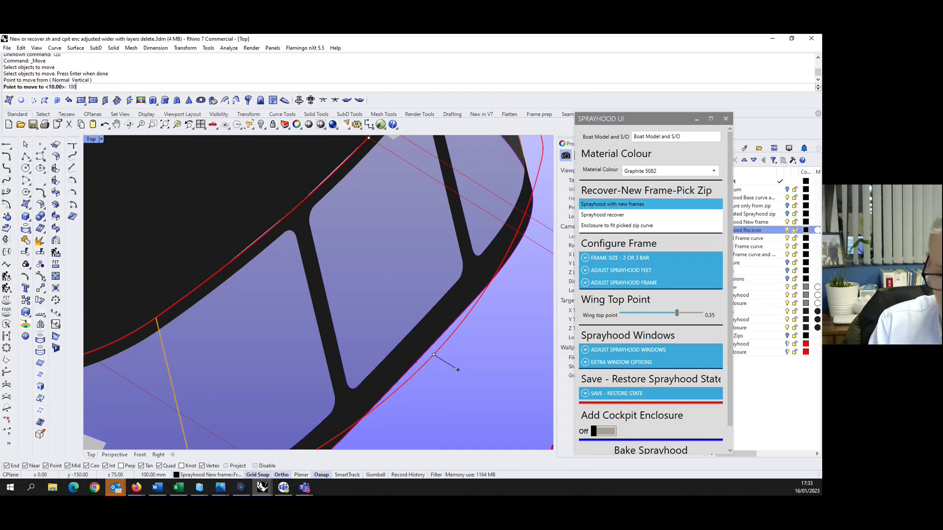
type("100")
key("Return")
left_click(459, 370)
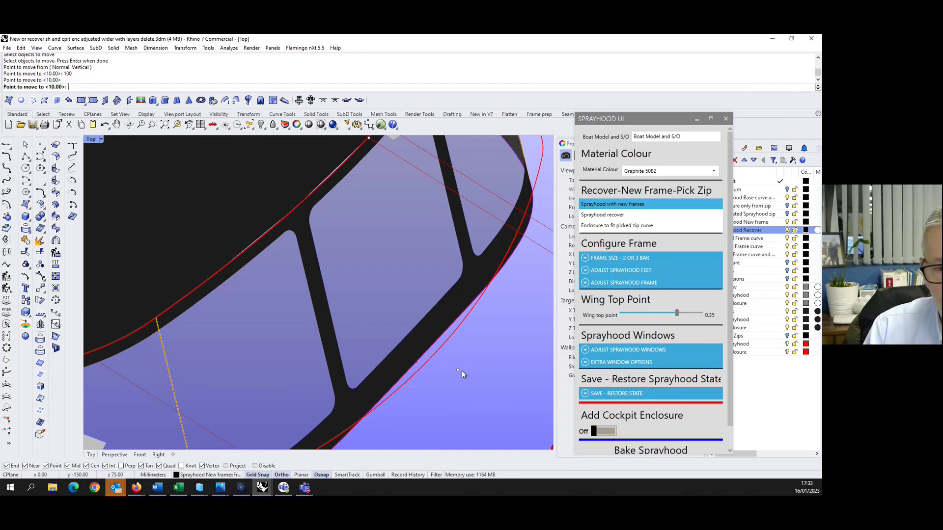
Move the same front centre point 50 mm back toward the sprayhood's front windows.
scroll(377, 333, "down", 5)
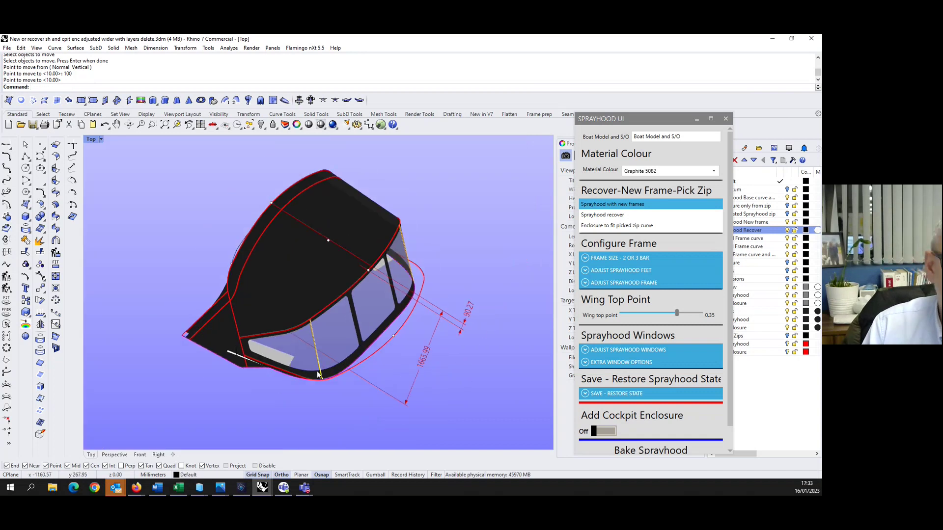
right_click_drag(272, 373, 307, 379, "ctrl+shift")
scroll(385, 340, "up", 2)
scroll(385, 330, "up", 3)
scroll(387, 329, "down", 3)
left_click(386, 320)
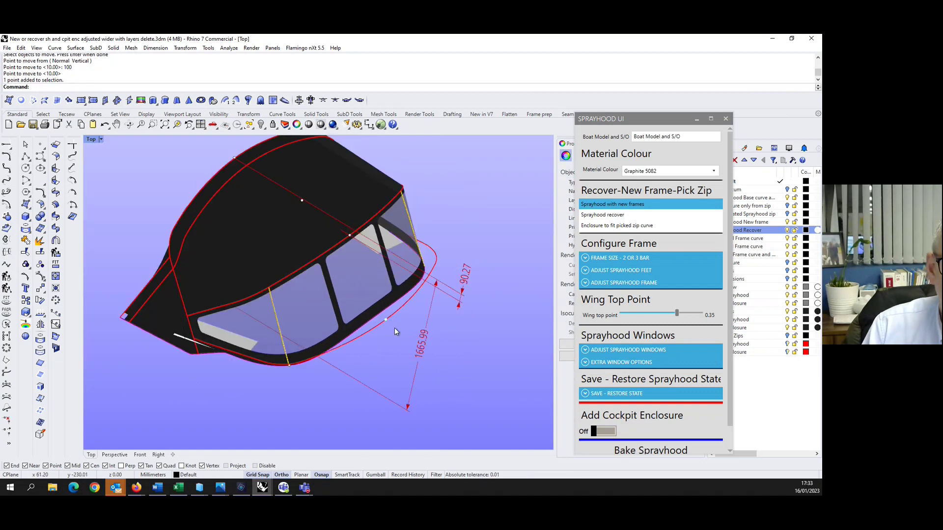
key("Return")
left_click(398, 344)
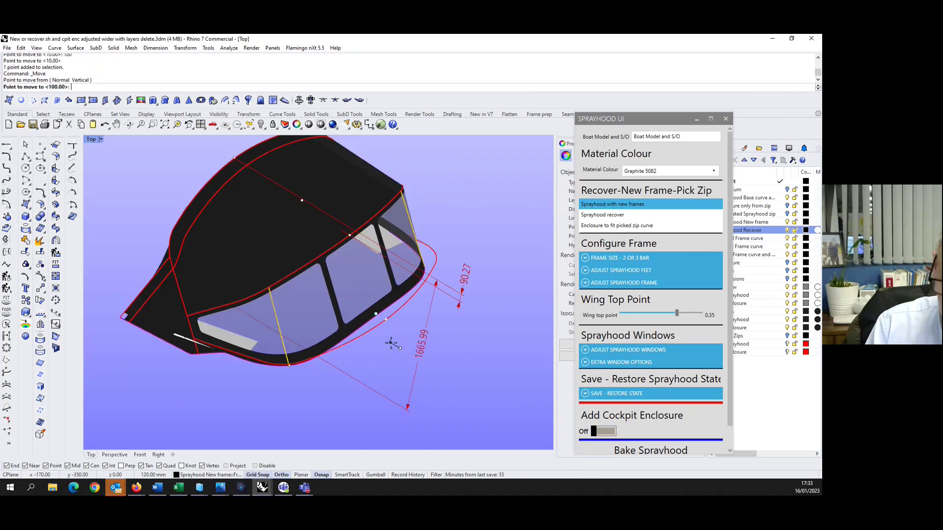
type("50")
key("Return")
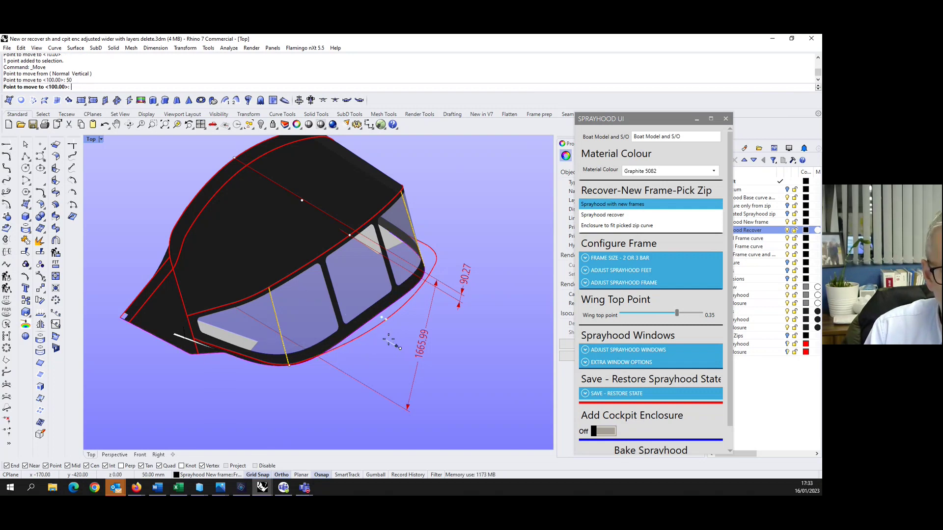
left_click(389, 340)
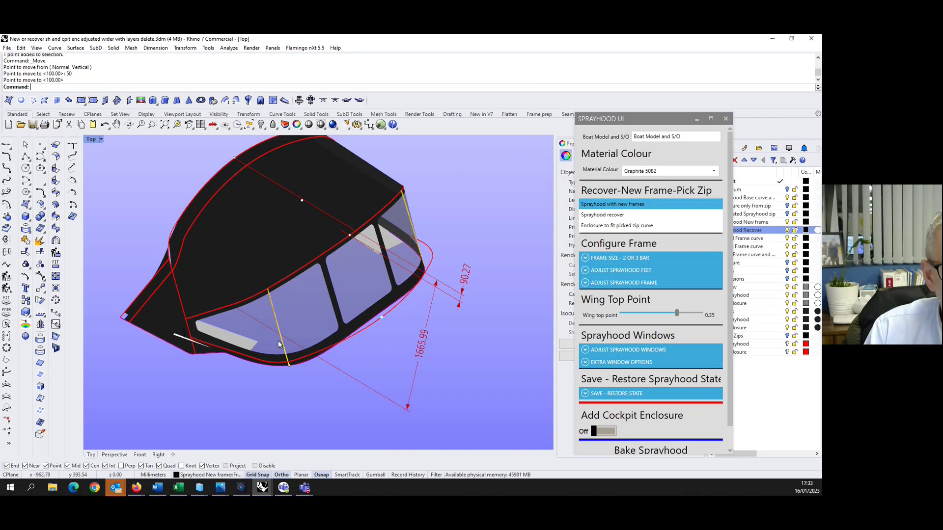
Open the frame size options and switch the sprayhood from a two-bar to a 3 Bar frame.
right_click_drag(287, 376, 257, 372)
scroll(393, 408, "down", 2)
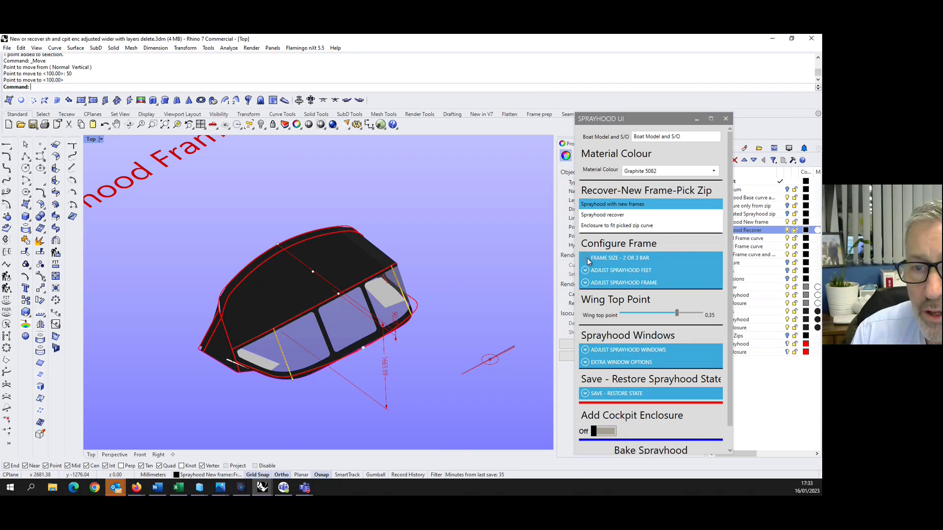
right_click_drag(424, 305, 433, 312)
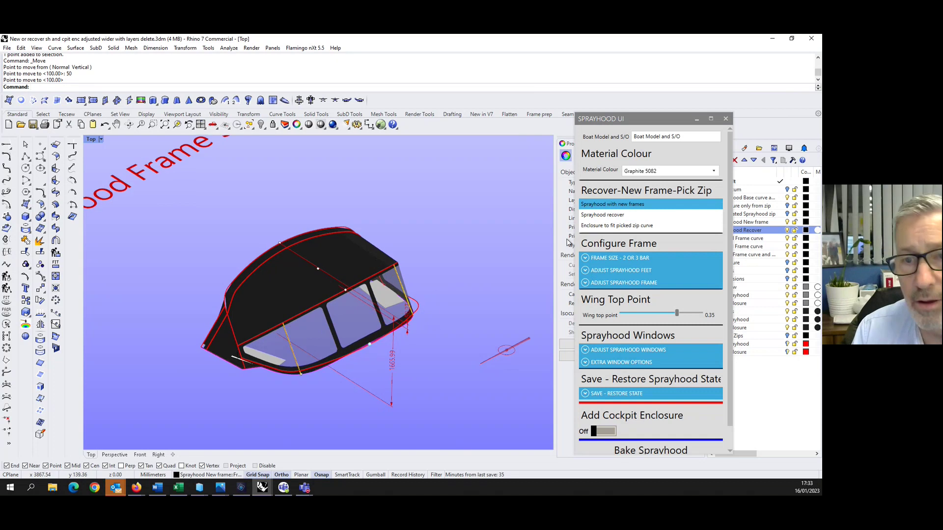
left_click(585, 257)
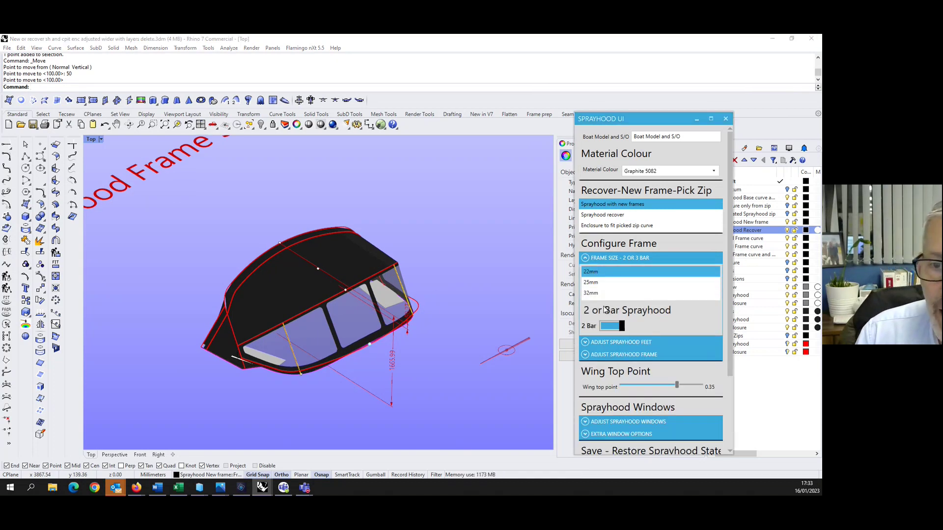
mouse_move(380, 310)
right_mouse_down()
mouse_move(430, 276)
mouse_move(417, 270)
right_mouse_up()
scroll(335, 249, "up", 4)
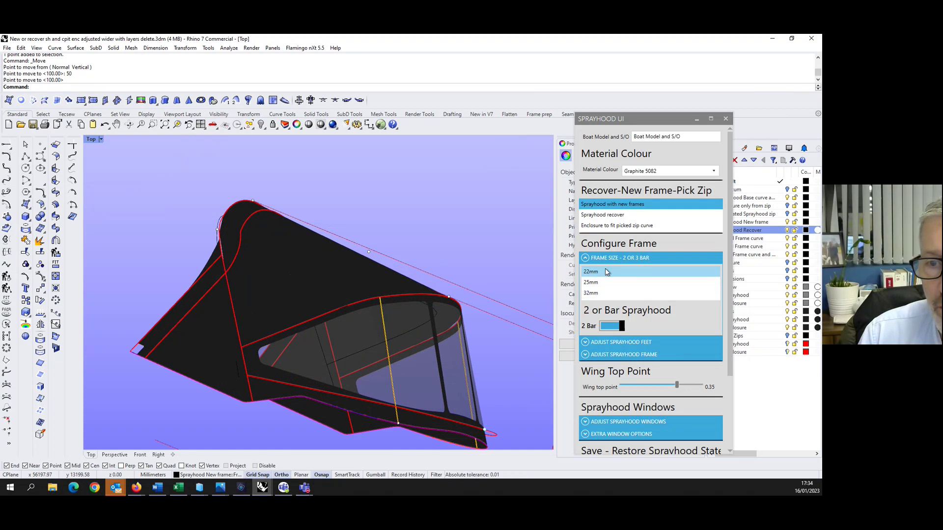
left_click(605, 329)
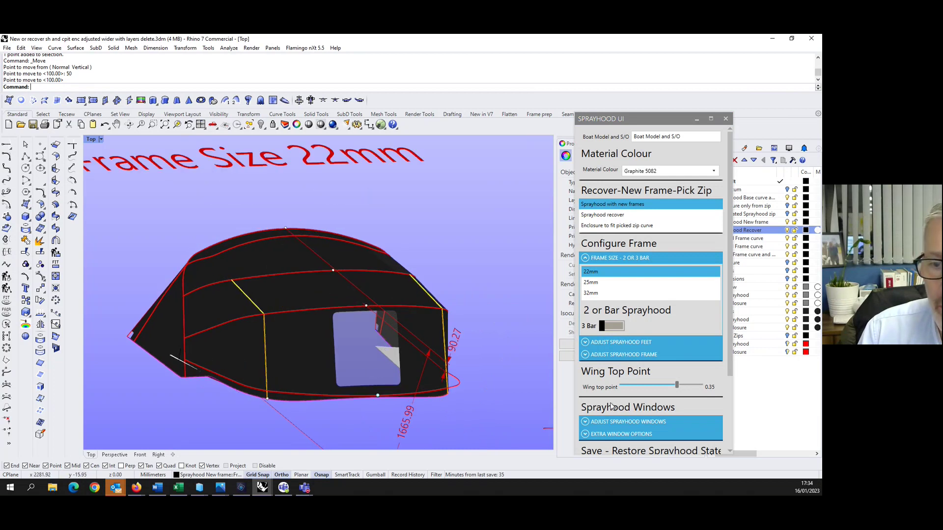
Open the sprayhood window adjustments and set the Bottom Edge Profile to 0.80.
left_click(589, 422)
scroll(633, 388, "down", 2)
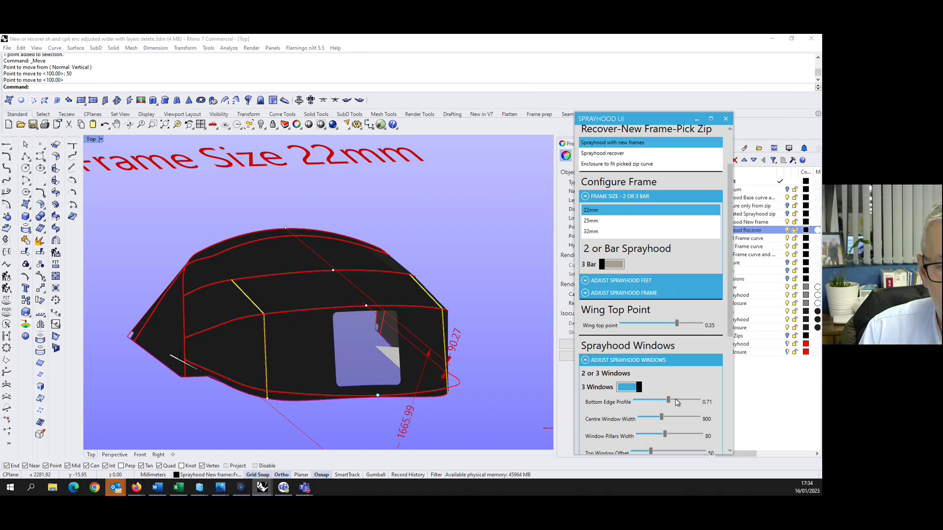
left_click_drag(677, 403, 679, 402)
Examine the 3 Bar sprayhood's roof, front windows and bottom edge from several angles, and review the window settings.
scroll(259, 337, "down", 5)
mouse_move(236, 349)
right_mouse_down()
mouse_move(266, 388)
mouse_move(206, 375)
mouse_move(327, 391)
mouse_move(395, 411)
right_mouse_up()
scroll(294, 391, "up", 9)
scroll(292, 393, "down", 5)
scroll(396, 410, "up", 4)
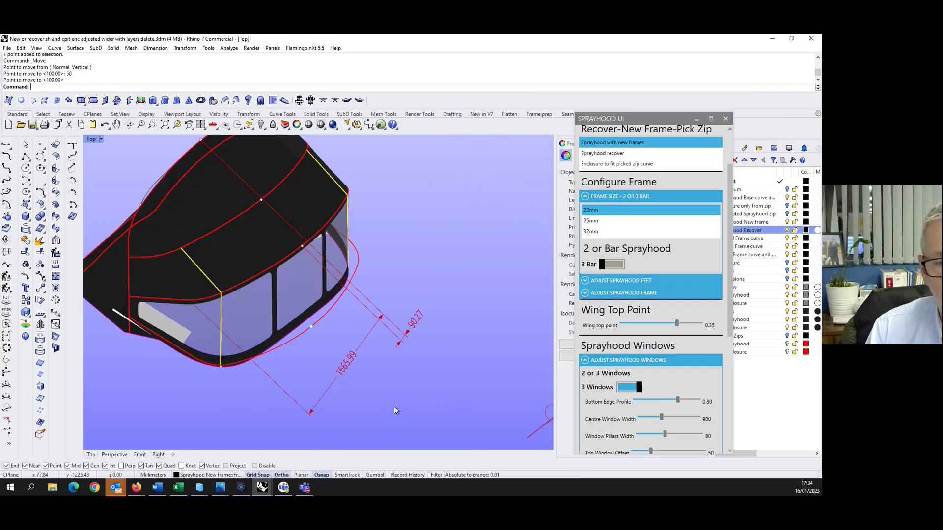
scroll(394, 406, "down", 2)
scroll(395, 407, "up", 2)
scroll(396, 409, "down", 6)
mouse_move(400, 411)
right_mouse_down()
mouse_move(371, 369)
mouse_move(355, 366)
right_mouse_up()
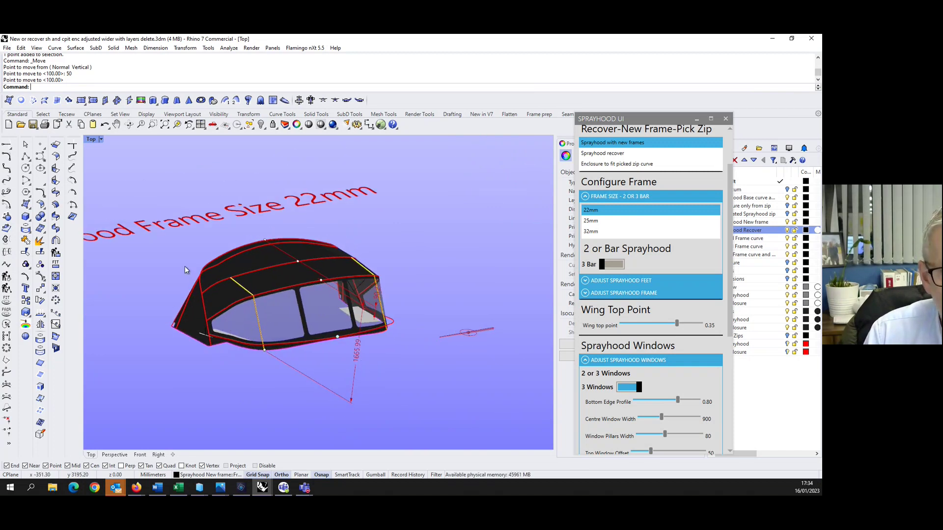
mouse_move(219, 362)
right_mouse_down()
mouse_move(209, 385)
mouse_move(268, 406)
right_mouse_up()
scroll(361, 346, "up", 4)
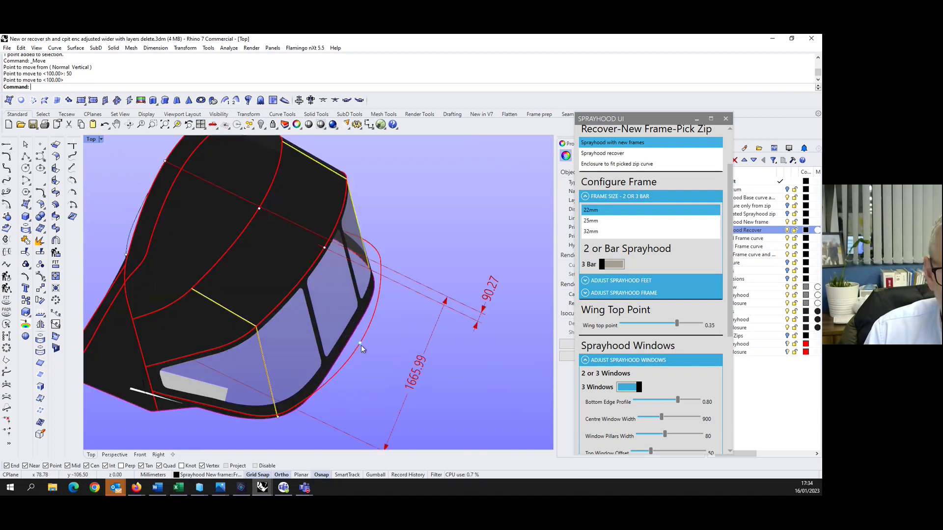
mouse_move(361, 345)
right_mouse_down()
mouse_move(273, 376)
mouse_move(169, 391)
mouse_move(200, 382)
right_mouse_up()
scroll(199, 381, "up", 3)
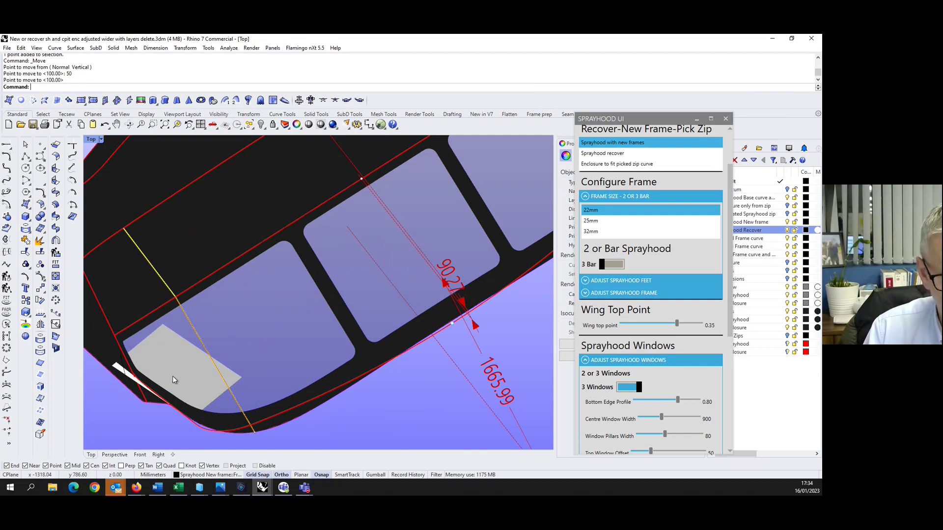
scroll(268, 405, "down", 5)
right_click_drag(269, 406, 266, 372)
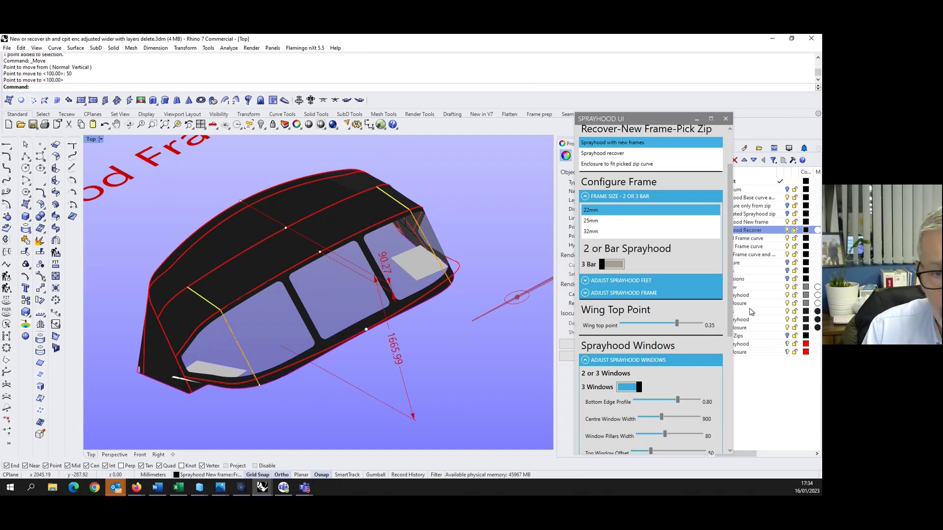
mouse_move(377, 272)
right_mouse_down()
mouse_move(350, 366)
mouse_move(350, 358)
right_mouse_up()
left_click_drag(726, 309, 743, 390)
mouse_move(420, 366)
right_mouse_down()
mouse_move(310, 367)
mouse_move(332, 367)
right_mouse_up()
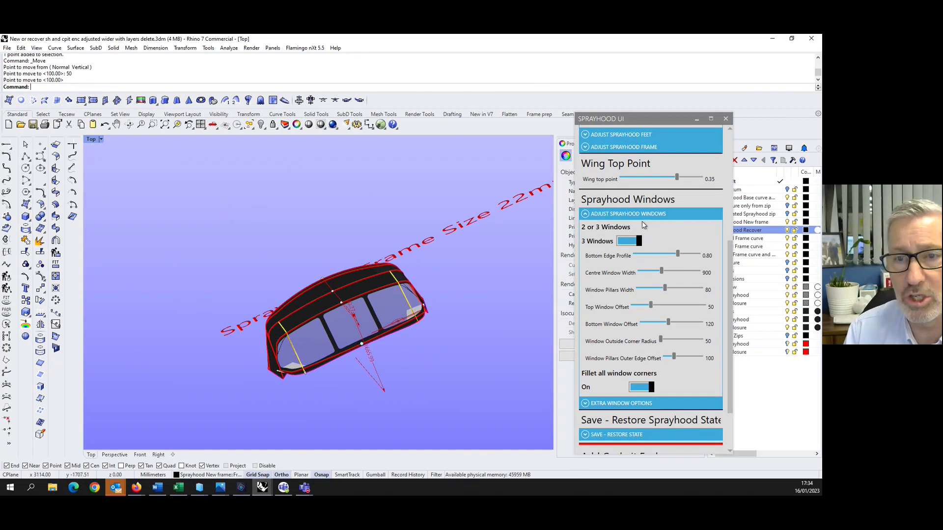
Open the sprayhood frame adjustments and show the model in the Back view.
scroll(643, 225, "up", 5)
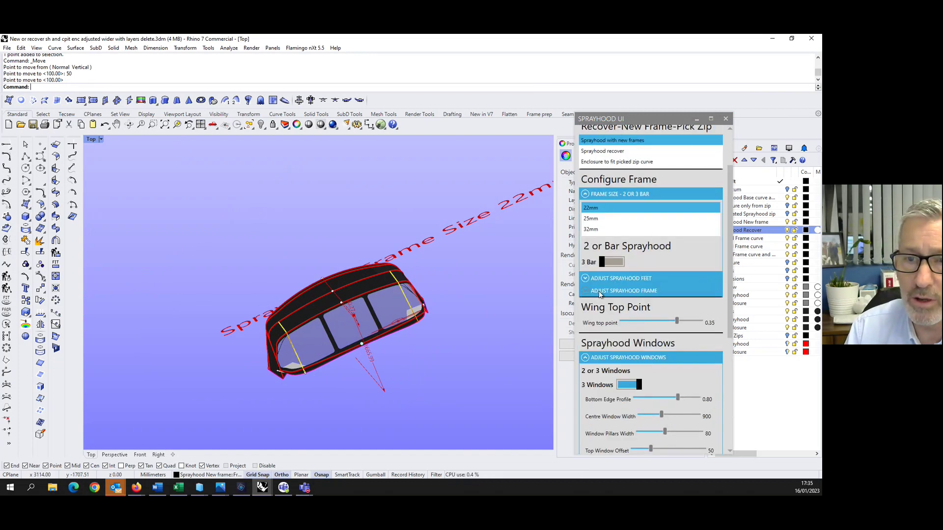
left_click(620, 290)
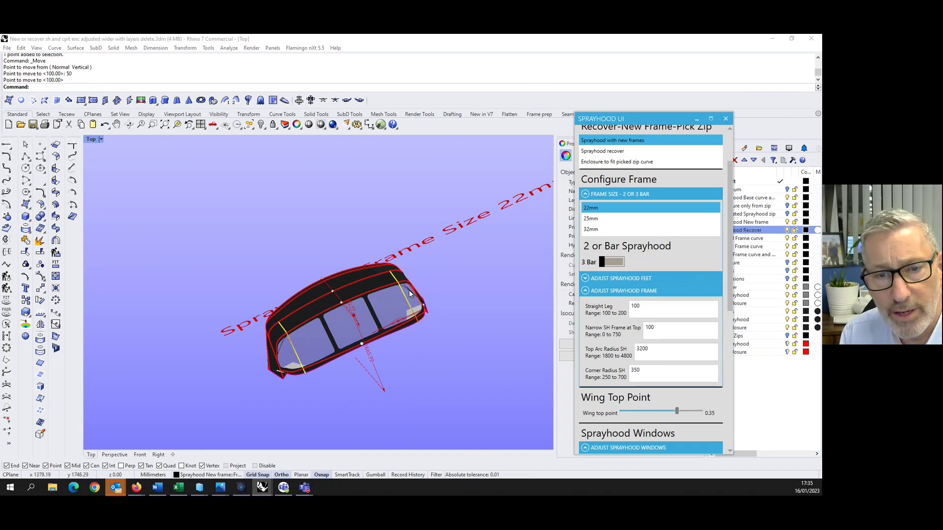
scroll(410, 294, "up", 2)
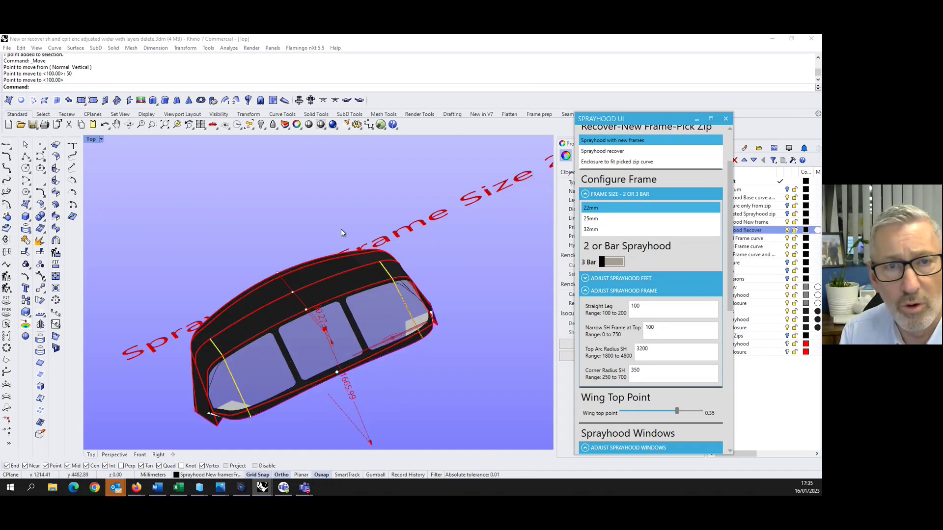
left_click(335, 100)
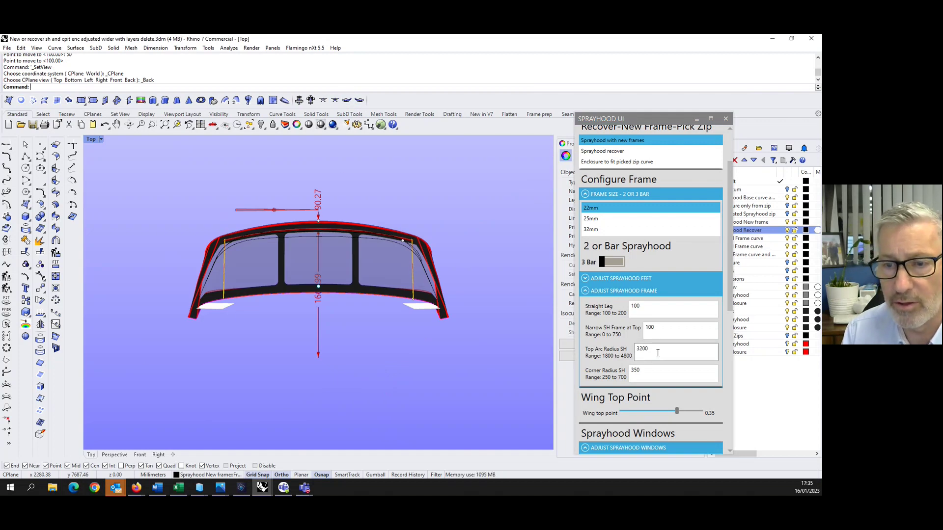
Set the frame's Corner Radius SH to 500 and check the rounded top corners.
left_click(639, 374)
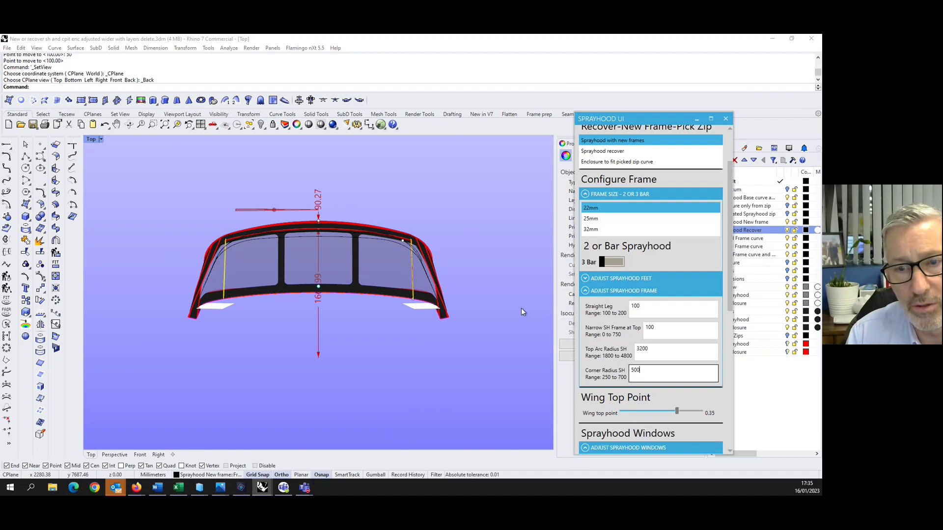
left_click(598, 341)
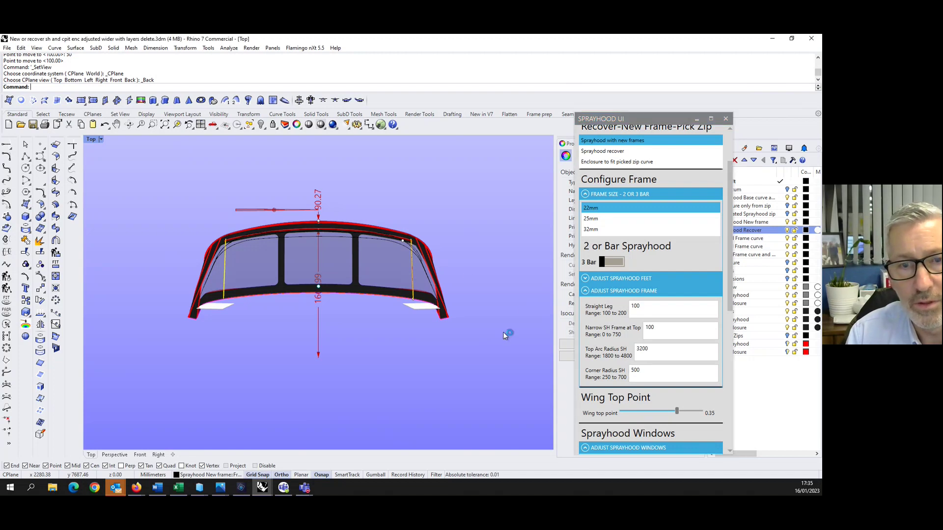
scroll(480, 315, "down", 5)
scroll(455, 278, "up", 13)
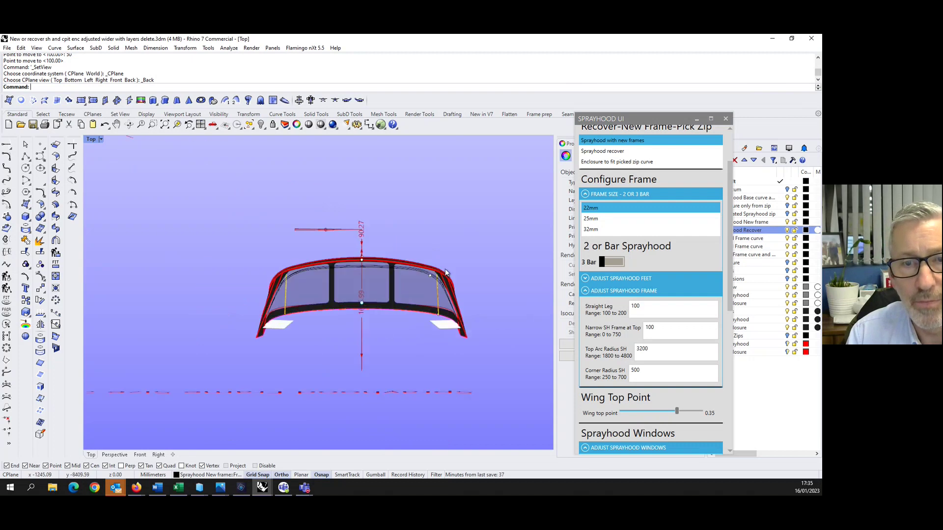
scroll(455, 279, "down", 8)
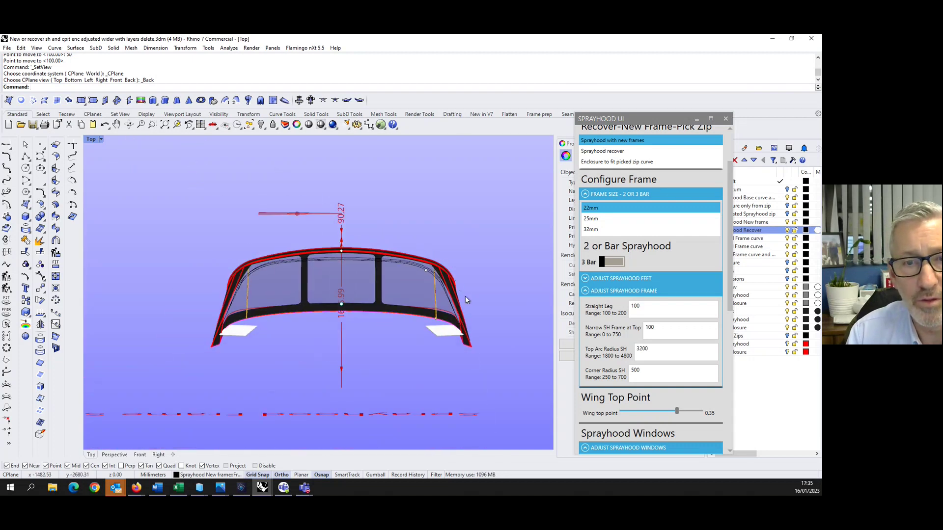
mouse_move(465, 298)
right_mouse_down()
mouse_move(461, 334)
mouse_move(355, 368)
mouse_move(259, 356)
mouse_move(229, 336)
right_mouse_up()
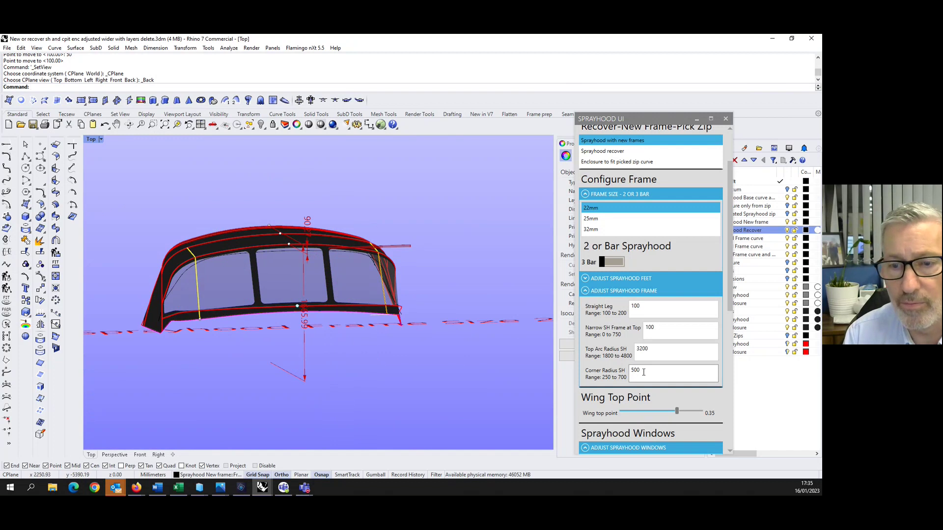
Set the frame's Corner Radius SH to 700 and inspect the roof panels at an angle.
left_click_drag(643, 372, 611, 371)
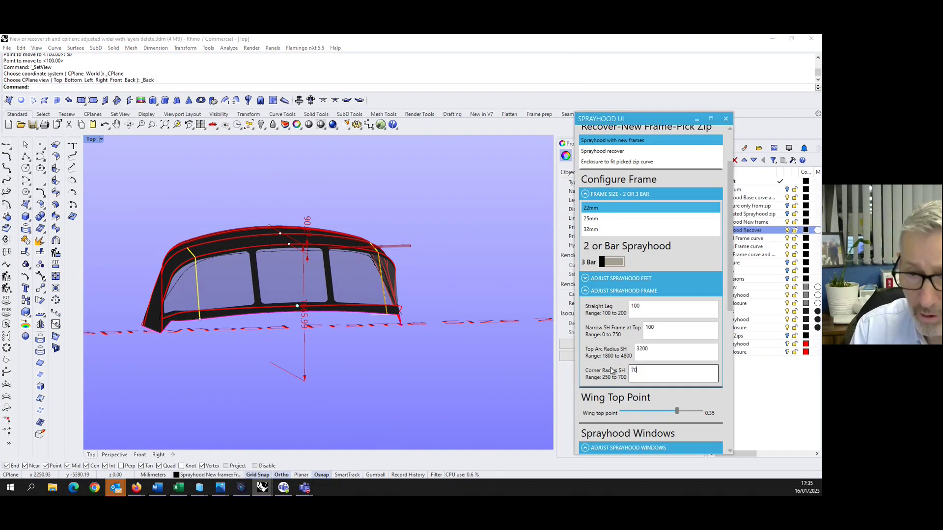
left_click(672, 353)
mouse_move(294, 270)
right_mouse_down()
mouse_move(301, 361)
mouse_move(174, 280)
right_mouse_up()
left_click(177, 286)
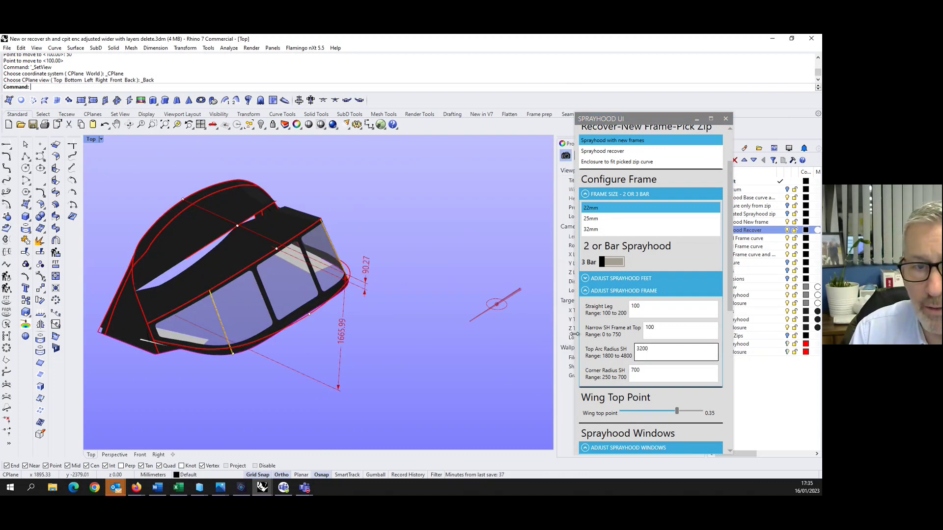
Reduce the frame's Corner Radius SH to 650, 600 and finally 500, checking the roof panels after the changes.
key("Tab")
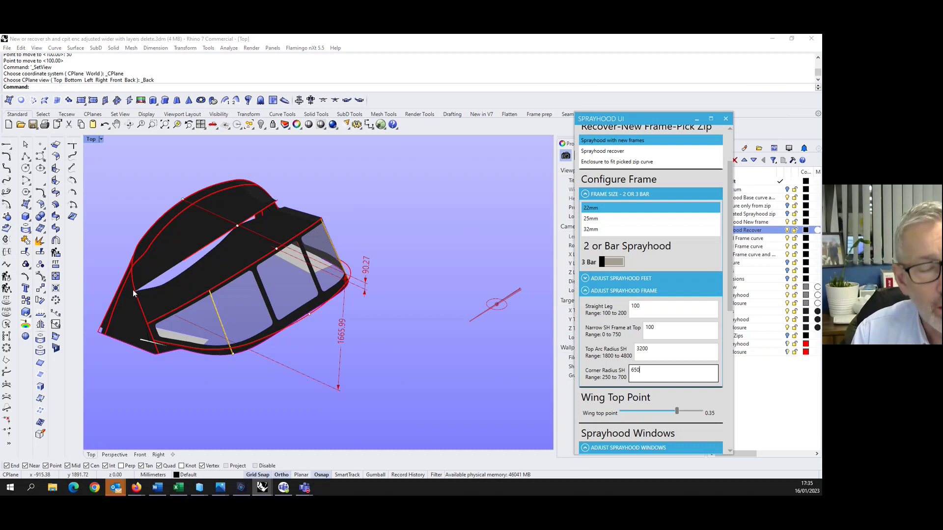
scroll(142, 288, "up", 5)
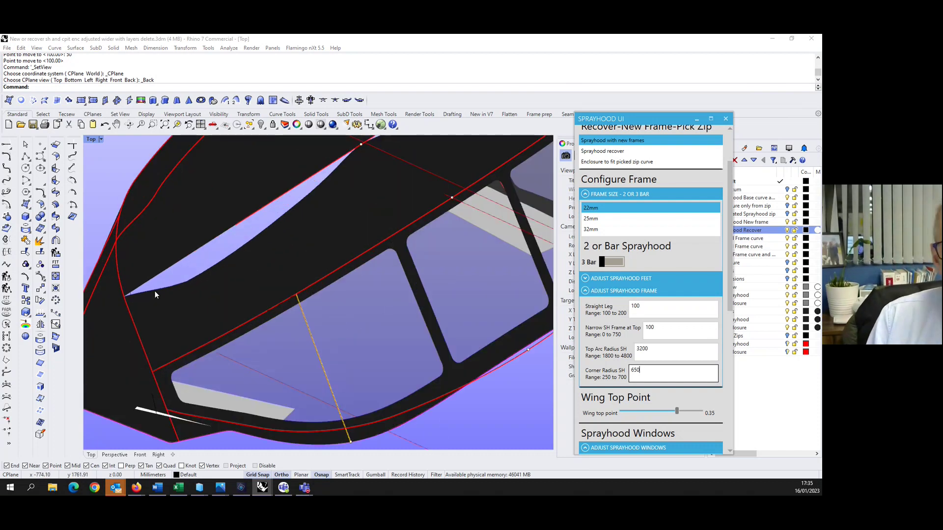
scroll(155, 291, "down", 5)
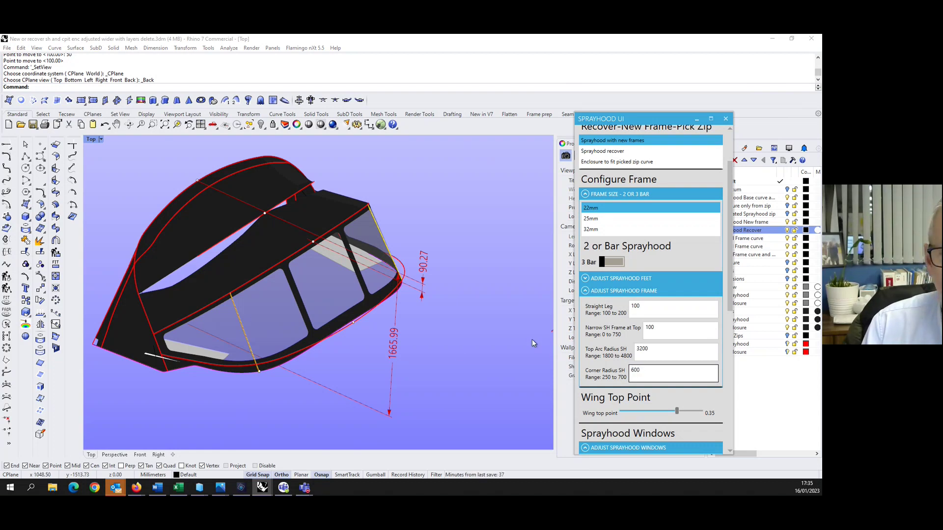
left_click(519, 340)
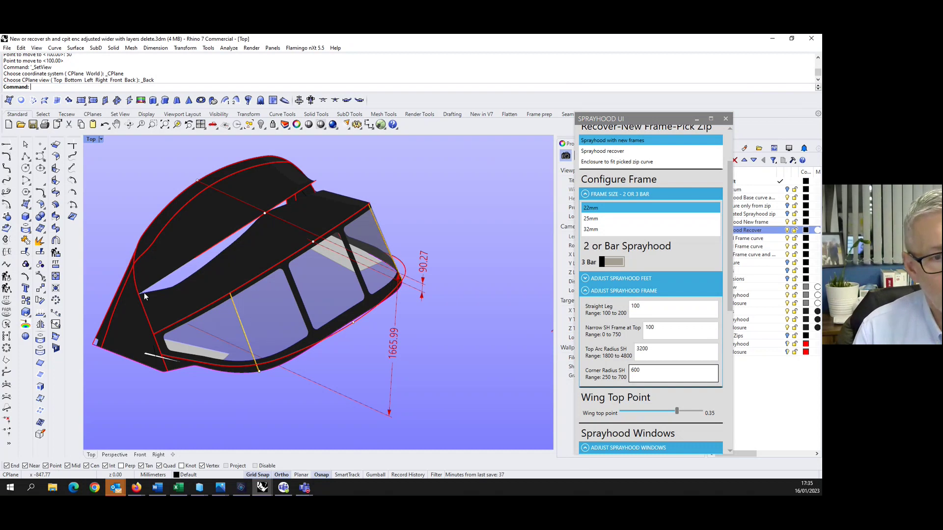
left_click(619, 377)
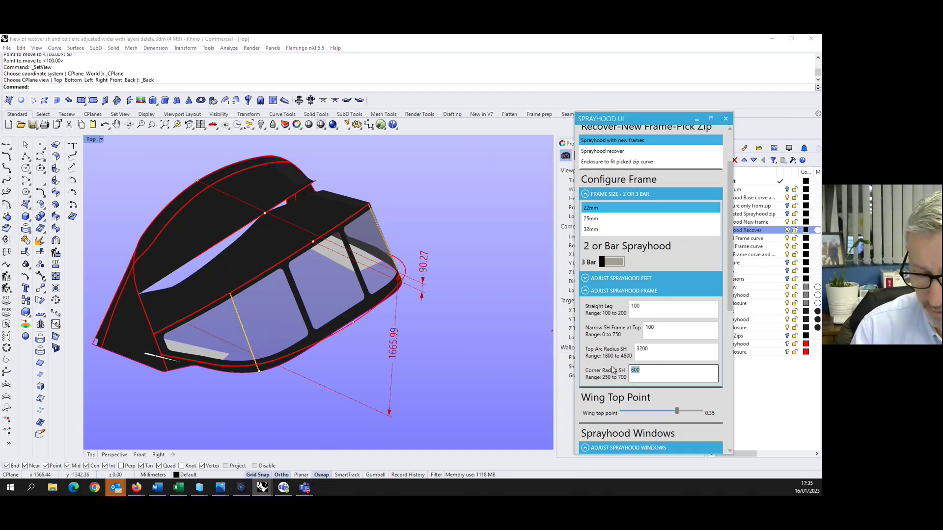
left_click(535, 340)
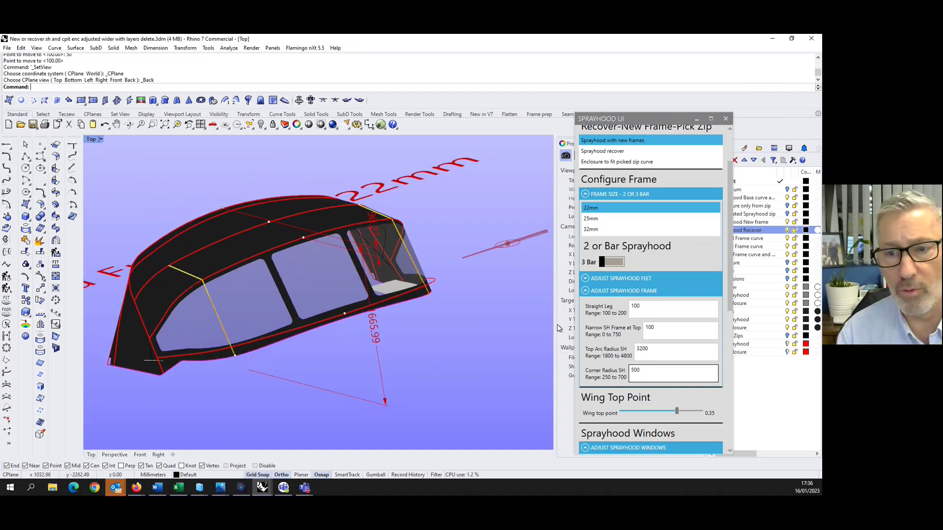
Set Narrow SH Frame at Top to 200 and show the model in the Left view.
left_click(647, 329)
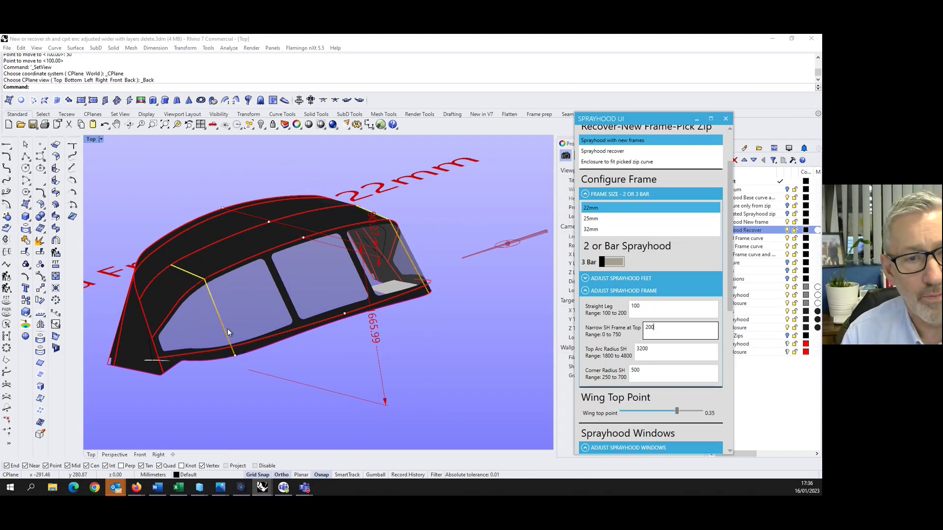
scroll(231, 338, "down", 2)
left_click(359, 99)
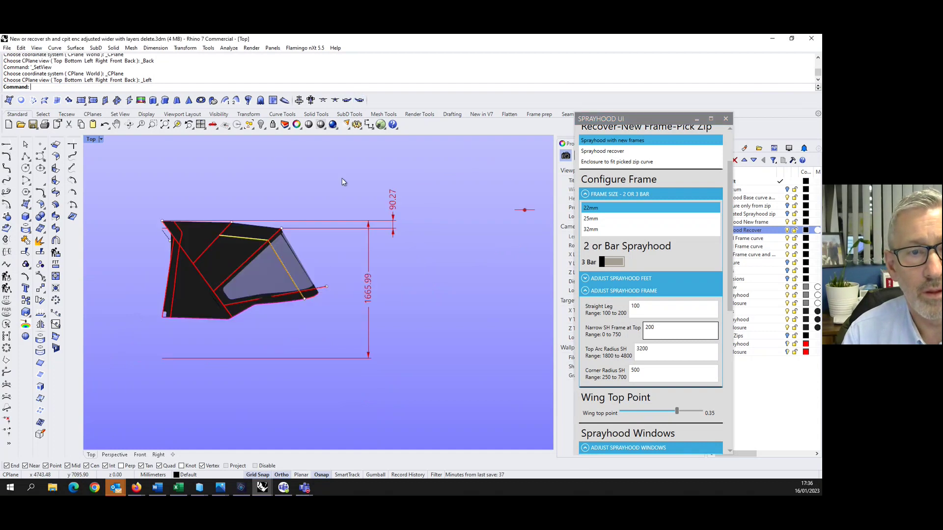
Examine the narrowed frame's legs and side panels from the side and from several angles.
scroll(163, 316, "up", 2)
scroll(164, 320, "down", 3)
scroll(161, 317, "up", 3)
scroll(159, 314, "down", 2)
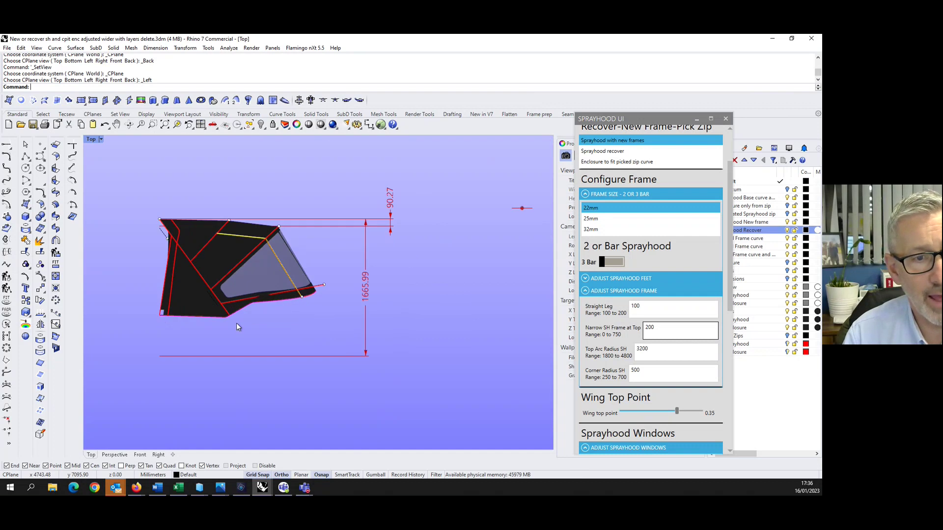
scroll(172, 245, "up", 5)
scroll(174, 257, "down", 4)
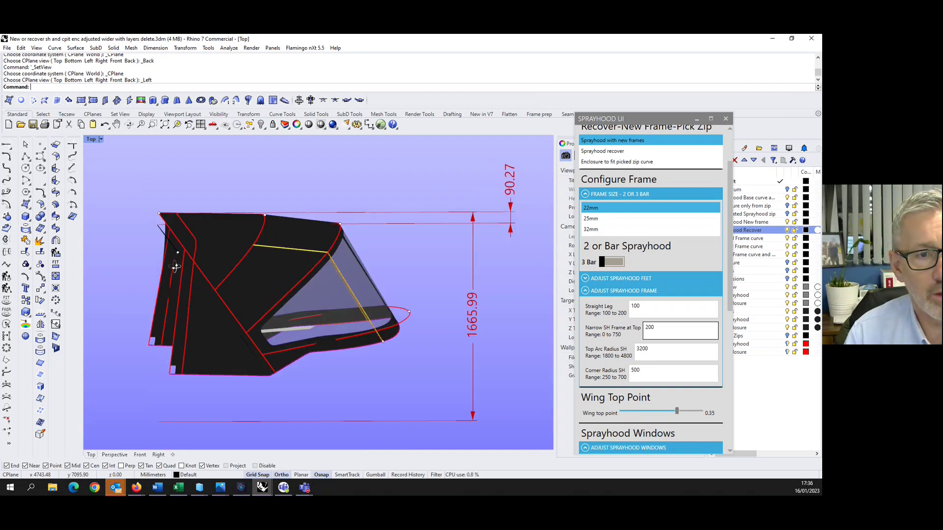
scroll(194, 303, "up", 7)
scroll(192, 302, "up", 2)
scroll(216, 302, "down", 8)
right_click_drag(240, 302, 165, 335)
scroll(316, 261, "up", 3)
scroll(301, 319, "up", 4)
scroll(301, 318, "down", 6)
mouse_move(302, 317)
right_mouse_down()
mouse_move(341, 329)
mouse_move(368, 324)
mouse_move(285, 331)
mouse_move(211, 363)
mouse_move(194, 353)
right_mouse_up()
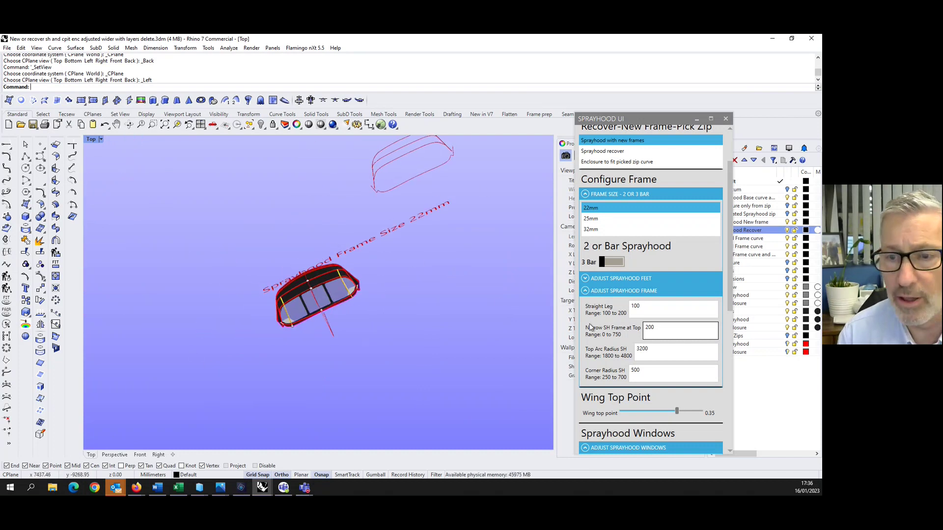
Set Narrow SH Frame at Top to 300 and check the sprayhood's tapered sides at an angle.
left_click(667, 329)
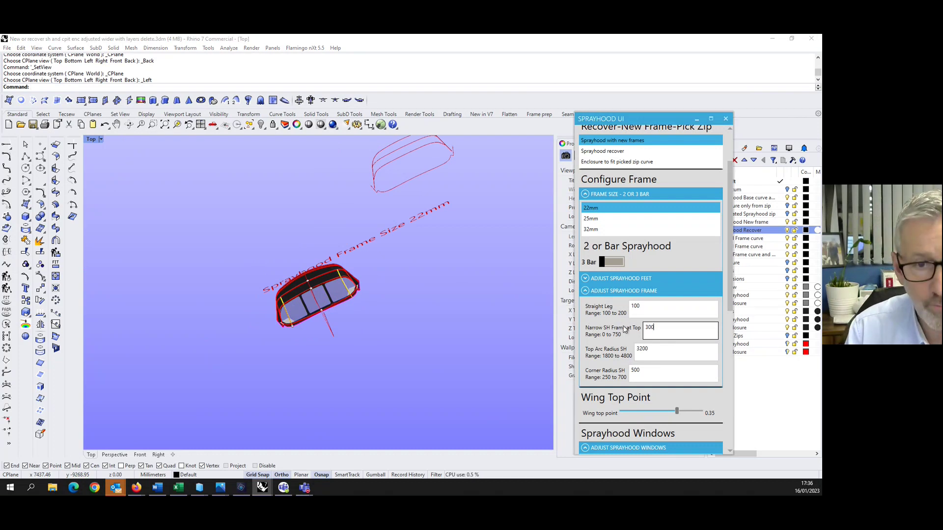
left_click(396, 317)
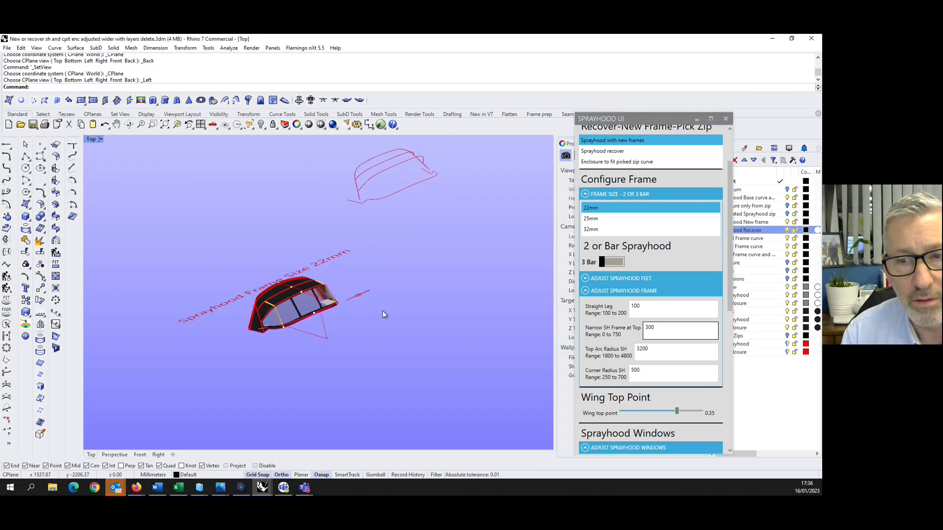
scroll(275, 324, "up", 4)
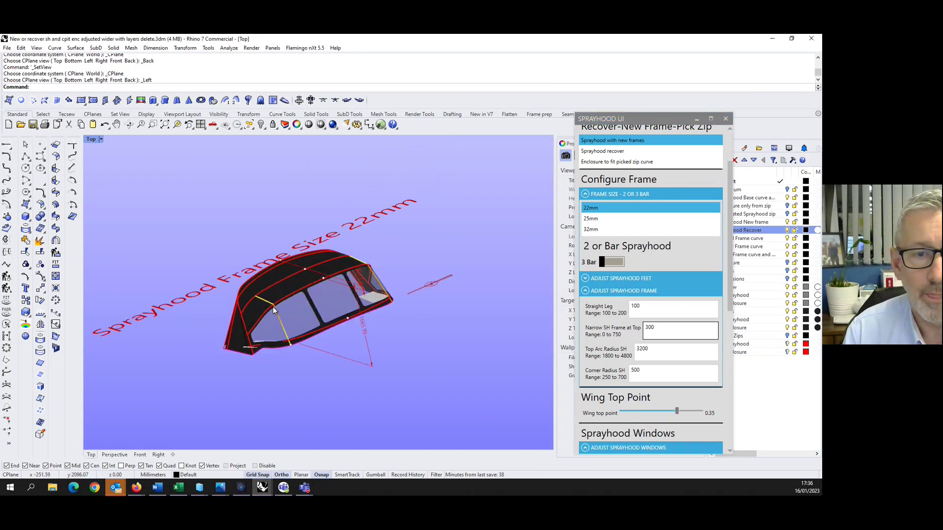
scroll(272, 326, "down", 2)
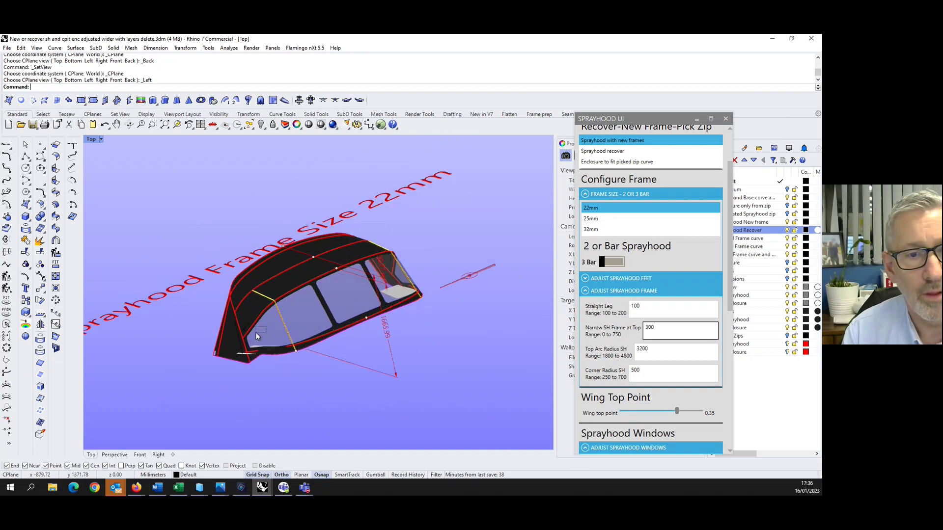
mouse_move(262, 346)
right_mouse_down()
mouse_move(212, 338)
mouse_move(542, 340)
right_mouse_up()
Set the frame's Top Arc Radius SH to 2400 and check the roof curve in the Back view.
left_click(638, 351)
type("2400")
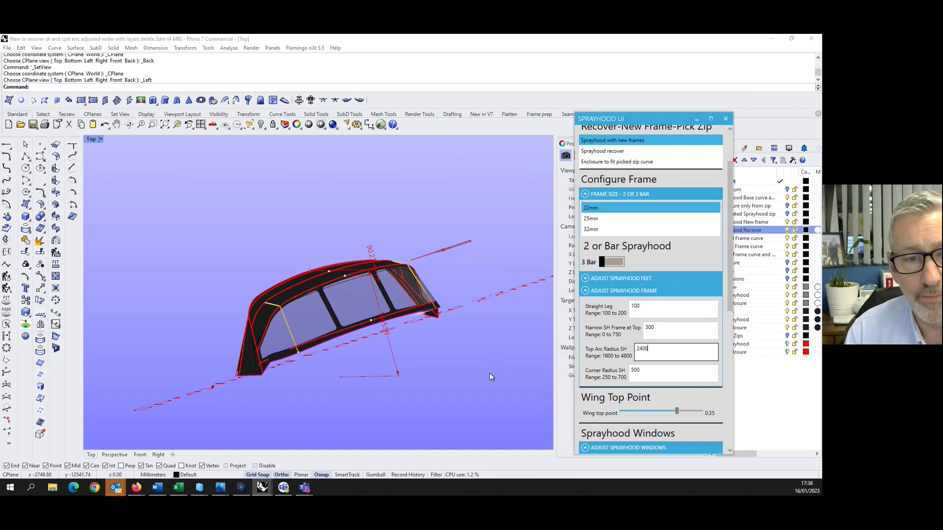
left_click(413, 381)
mouse_move(342, 384)
right_mouse_down()
mouse_move(347, 404)
mouse_move(316, 402)
mouse_move(320, 393)
right_mouse_up()
left_click(347, 100)
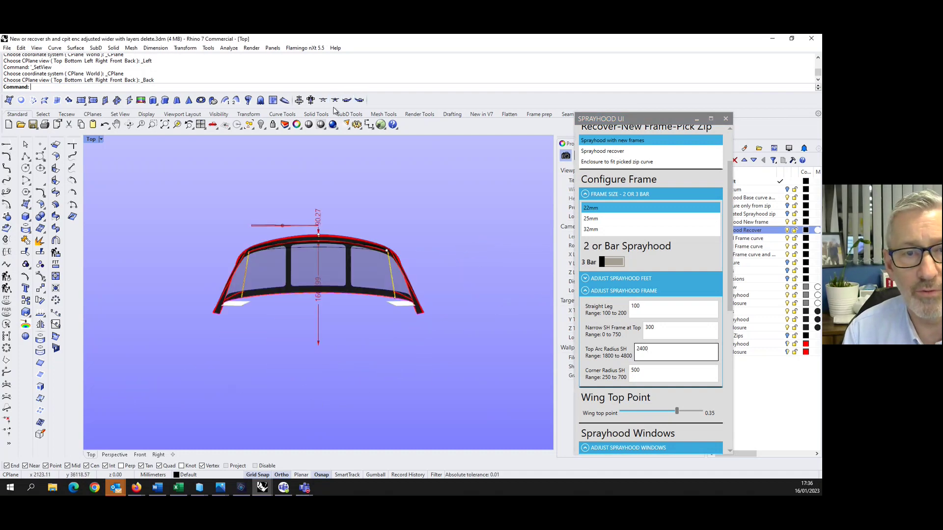
scroll(287, 254, "up", 3)
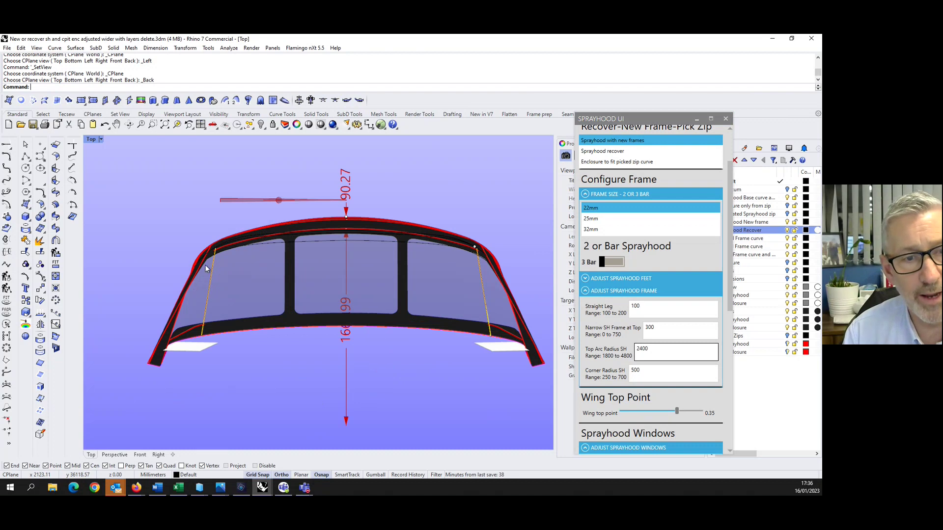
Inspect the more strongly arched roof and the front windows from the side and at an angle.
mouse_move(209, 324)
right_mouse_down()
mouse_move(344, 362)
mouse_move(445, 338)
mouse_move(462, 316)
mouse_move(432, 343)
mouse_move(450, 335)
right_mouse_up()
mouse_move(389, 294)
right_mouse_down()
mouse_move(276, 316)
mouse_move(343, 377)
mouse_move(480, 380)
mouse_move(515, 342)
right_mouse_up()
scroll(316, 283, "up", 10)
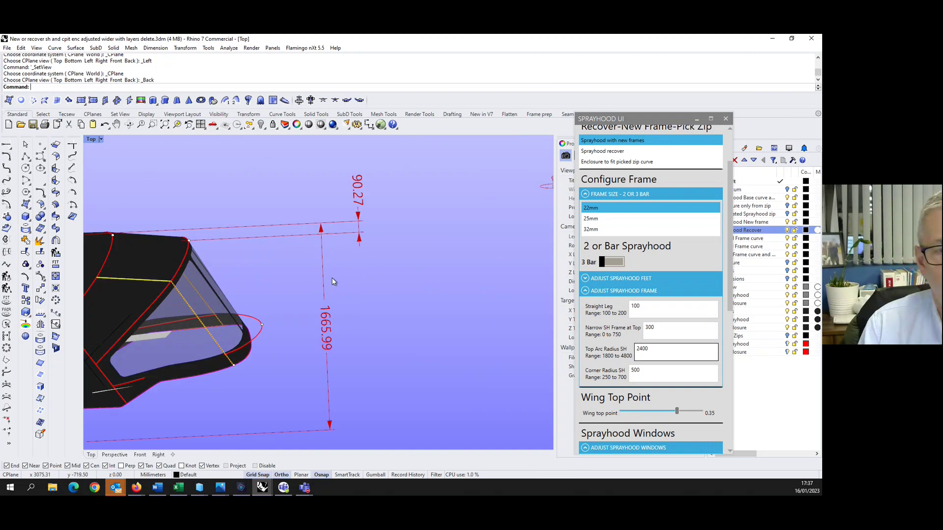
scroll(373, 302, "down", 6)
mouse_move(328, 340)
right_mouse_down()
mouse_move(337, 320)
mouse_move(324, 377)
mouse_move(337, 354)
mouse_move(316, 357)
right_mouse_up()
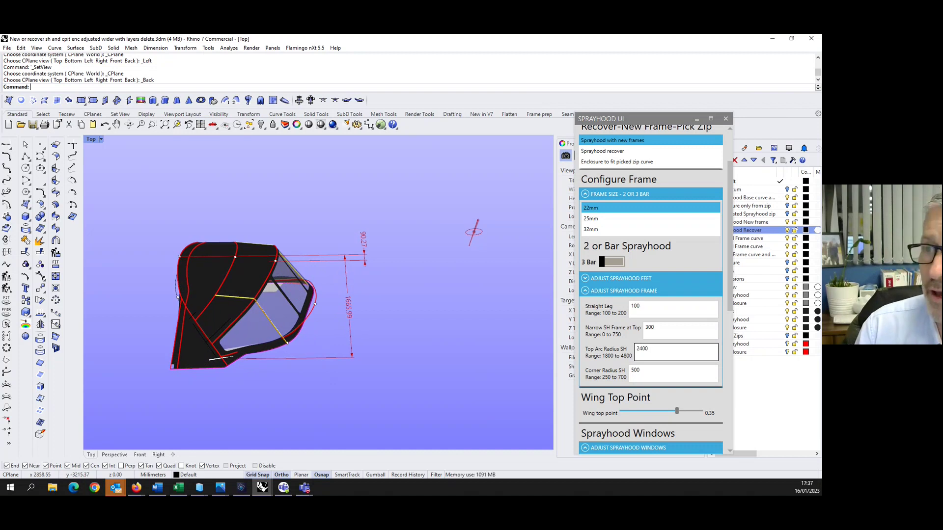
Move the settings dialog off the layer list and hide the Sprayhood Recover layer.
left_click(663, 350)
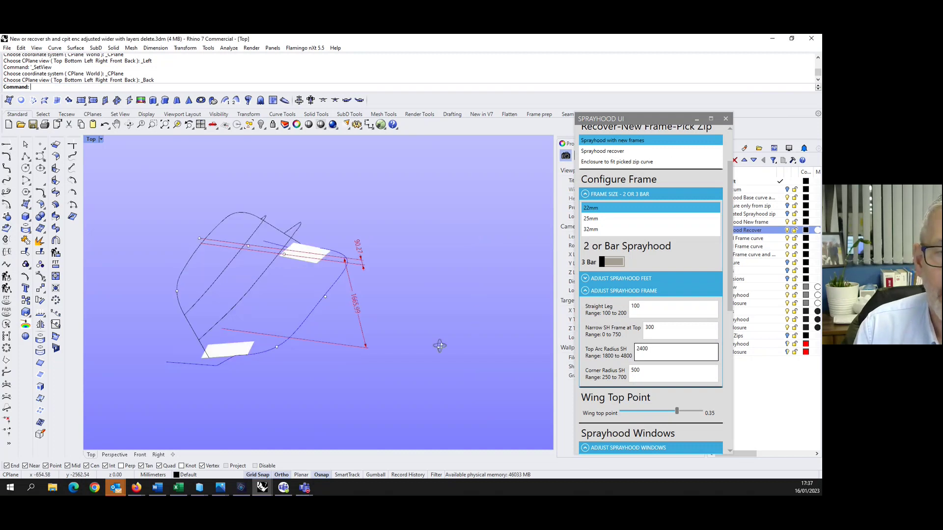
right_click_drag(449, 341, 459, 338)
right_click_drag(316, 352, 351, 342)
left_click_drag(650, 120, 593, 130)
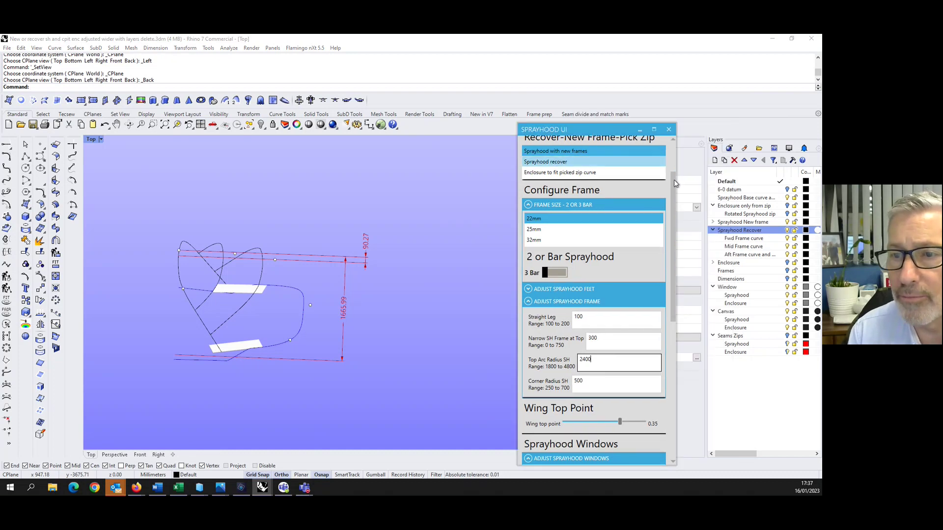
left_click(787, 231)
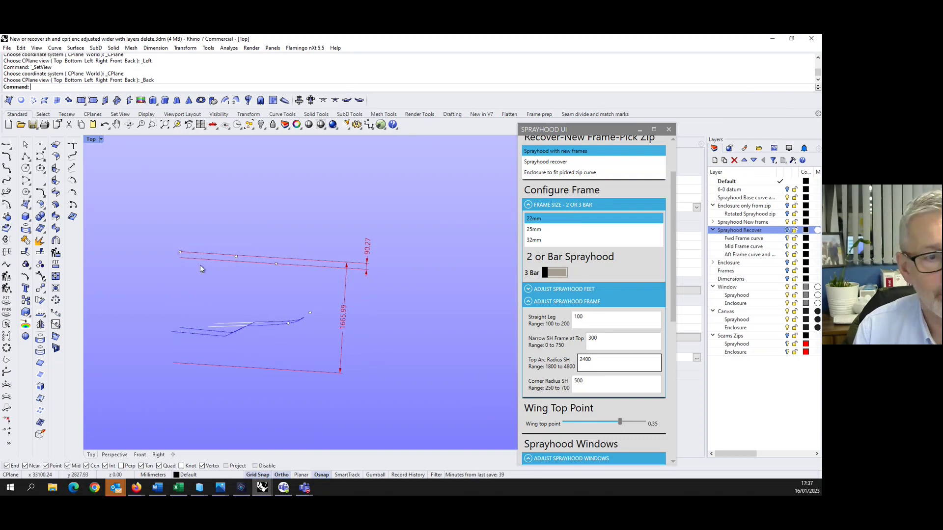
Move the three points at the top of the frame 100 mm aft and check the updated sprayhood.
left_click(40, 289)
left_click_drag(159, 234, 298, 290)
key("Return")
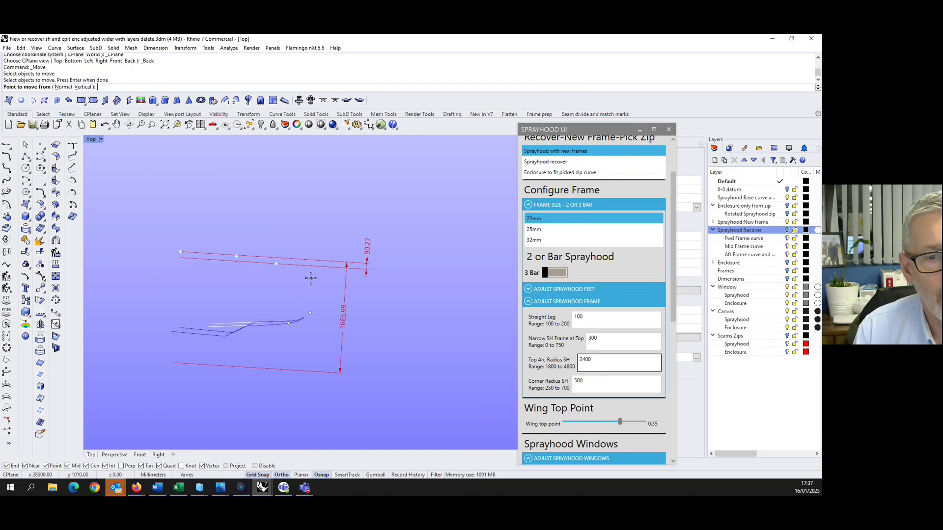
left_click(311, 278)
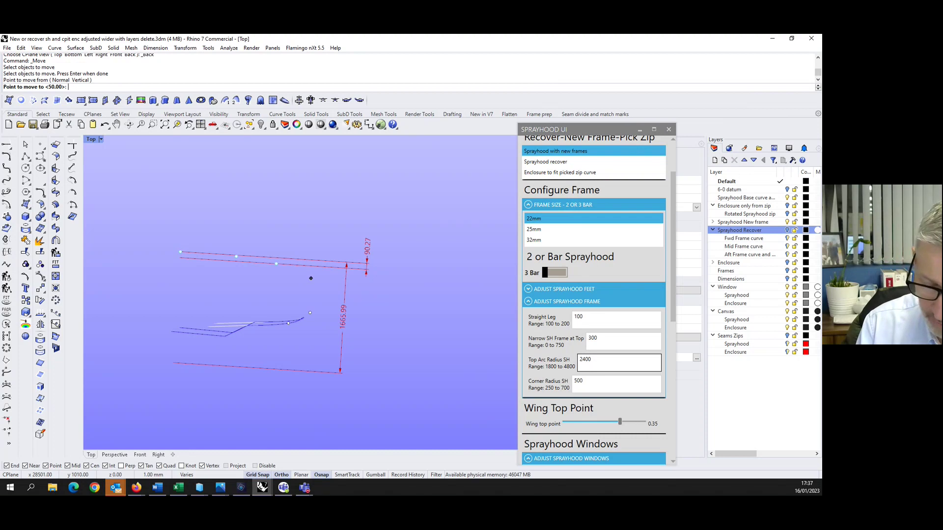
type("100")
key("Return")
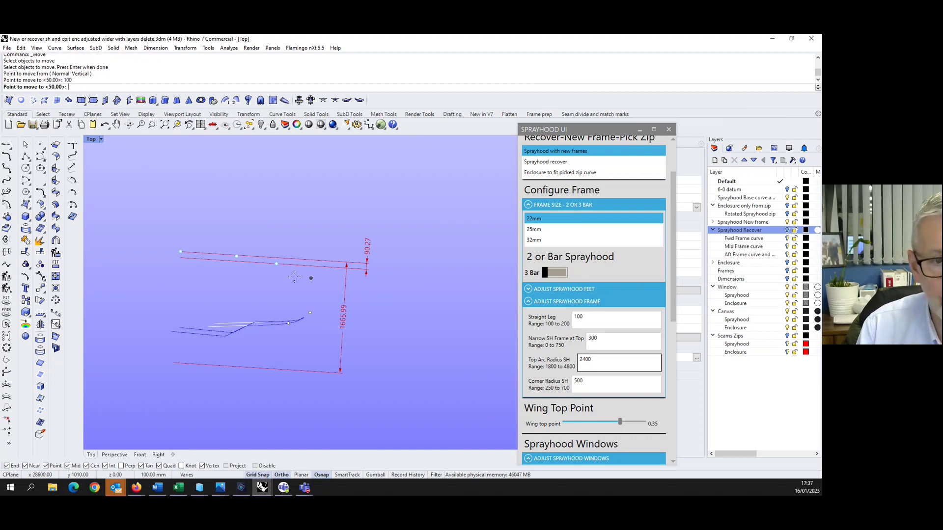
left_click(253, 275)
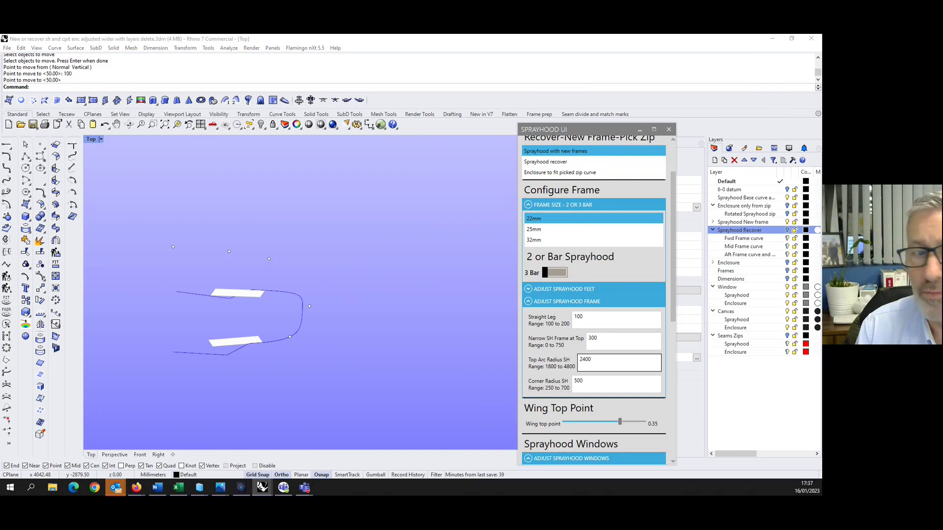
right_click_drag(339, 318, 340, 315)
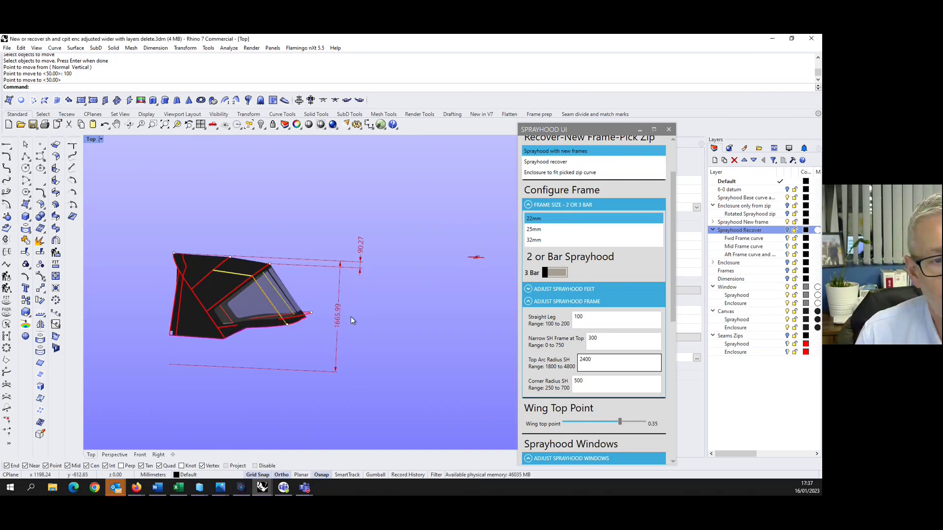
Start another move of the three top frame points, using a base point just above the roof.
left_click(40, 289)
mouse_move(140, 228)
left_mouse_down()
mouse_move(230, 264)
mouse_move(273, 270)
mouse_move(287, 260)
mouse_move(282, 272)
left_mouse_up()
key("Return")
left_click(298, 239)
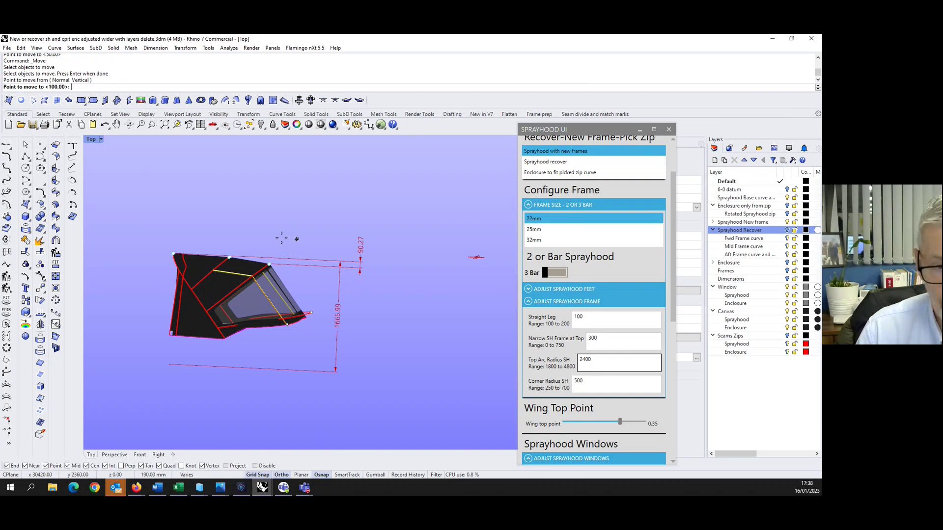
Finish moving the three selected top frame points by 100 mm, checking the move direction in the four viewports.
scroll(249, 231, "down", 4)
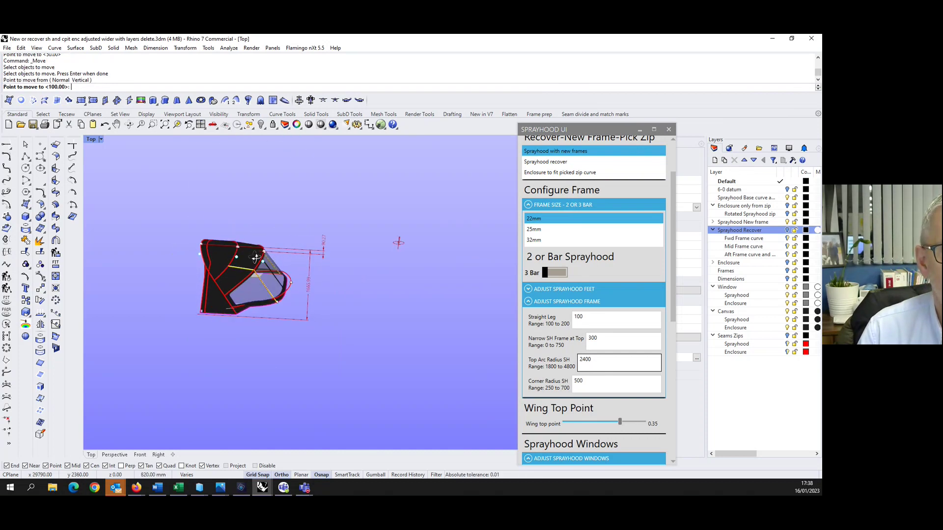
double_click(91, 140)
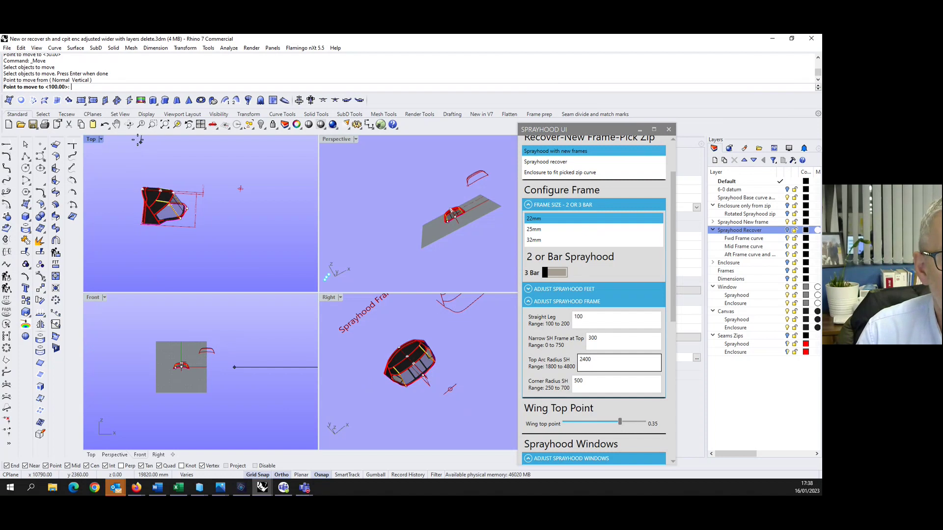
left_click(129, 125)
left_click_drag(184, 378, 199, 349)
scroll(199, 347, "down", 8)
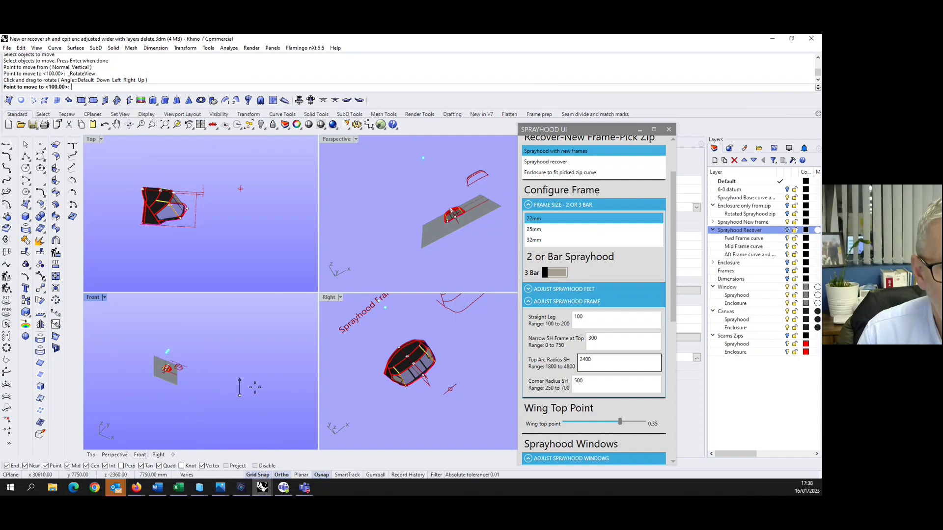
scroll(384, 389, "down", 6)
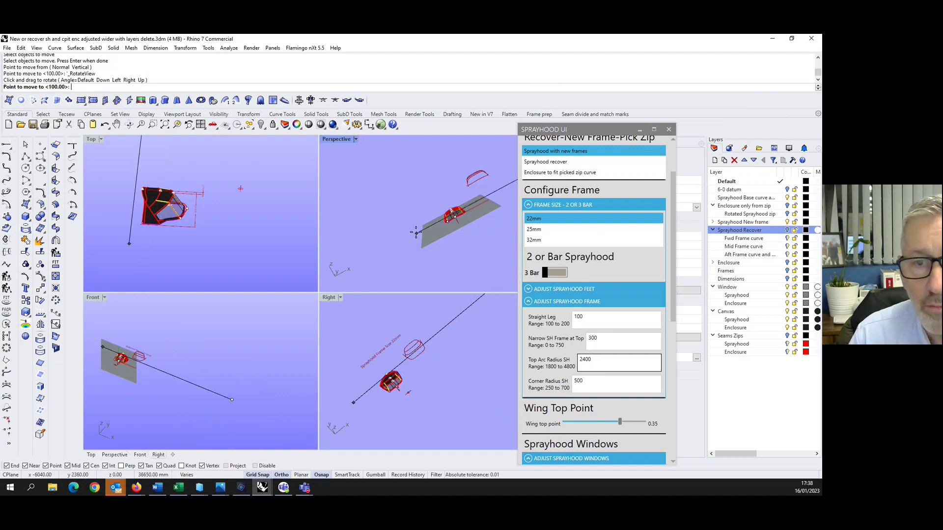
scroll(428, 216, "up", 8)
right_click_drag(467, 202, 398, 215, "shift")
scroll(400, 215, "down", 7)
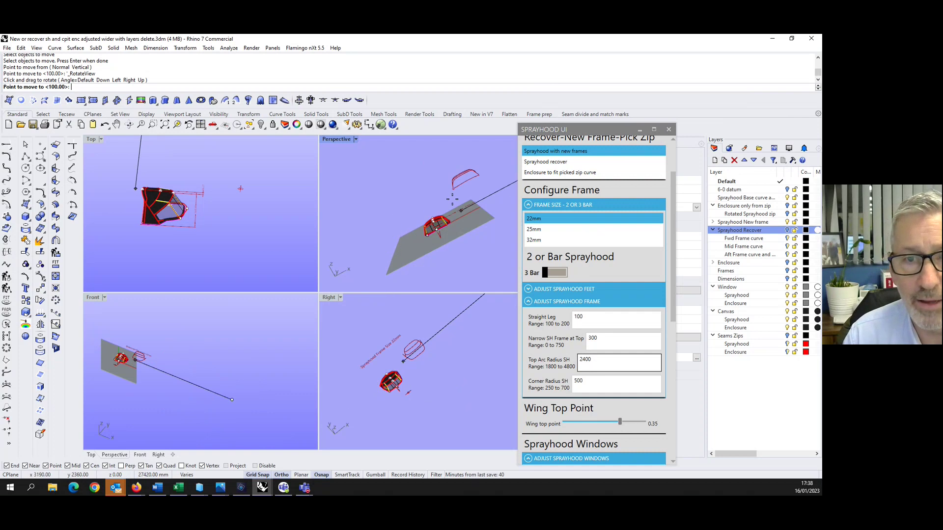
scroll(415, 217, "down", 12)
scroll(258, 208, "up", 2)
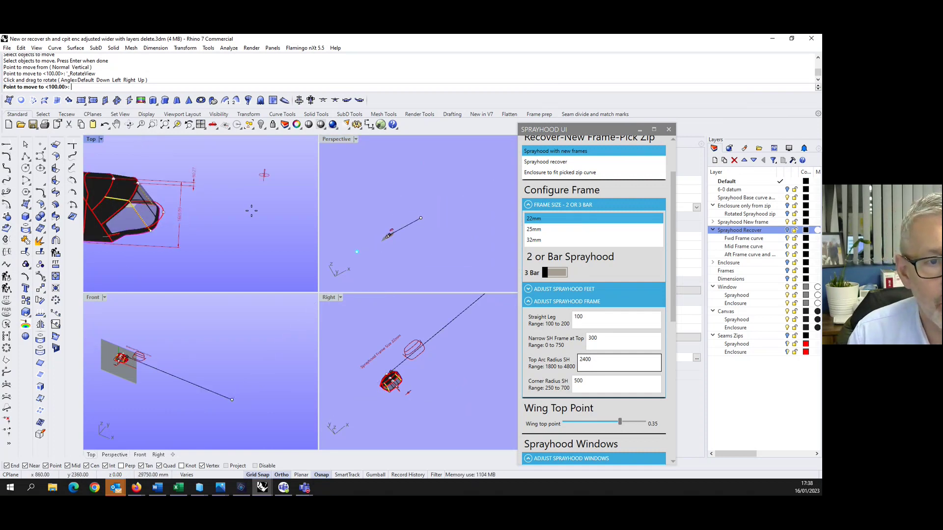
key("Return")
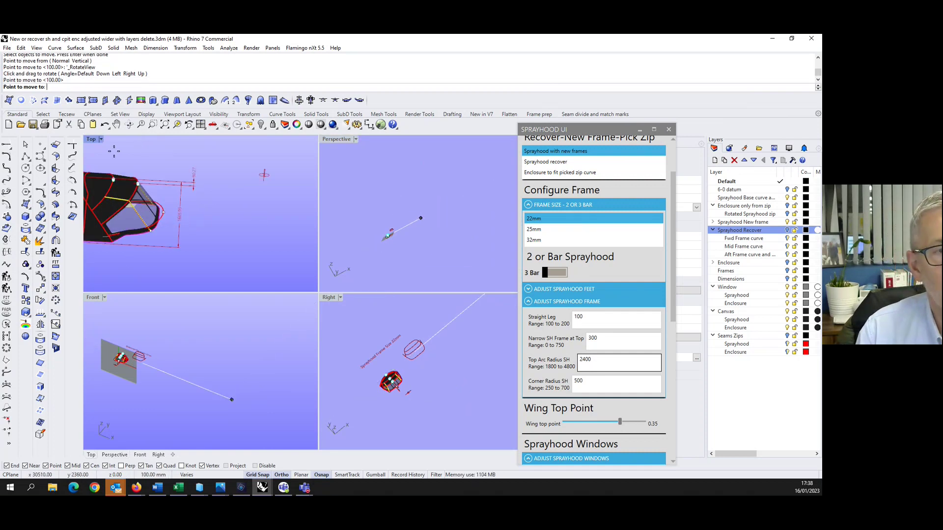
double_click(93, 141)
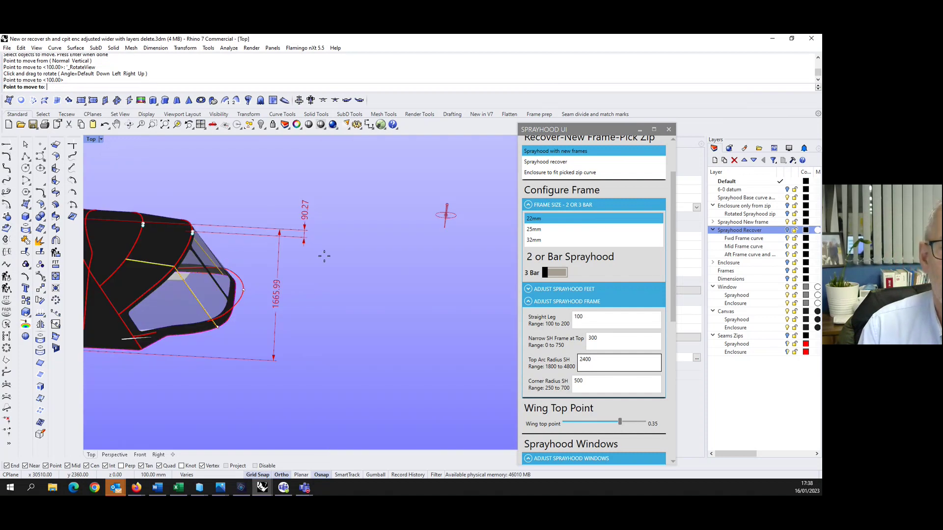
left_click(324, 256)
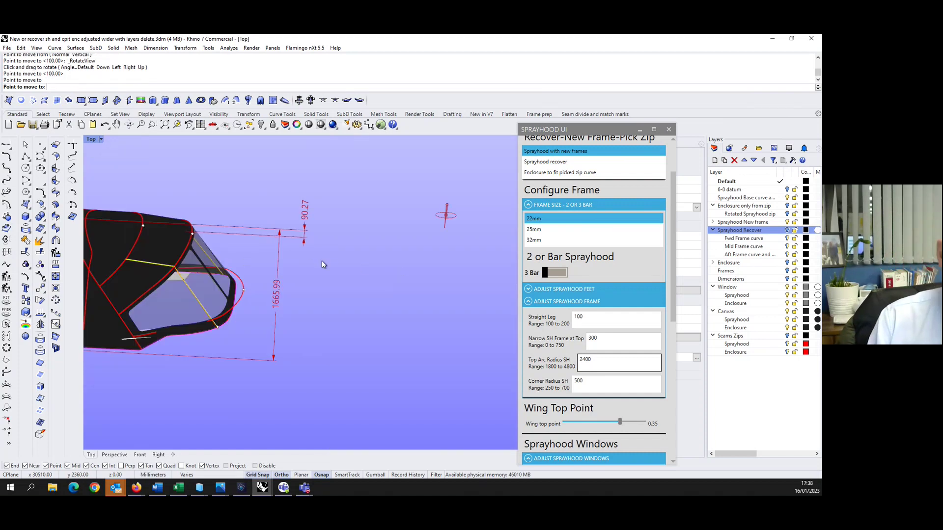
Move the three points at the top of the frame 100 mm aft, using a base point below the sprayhood.
scroll(352, 270, "down", 10)
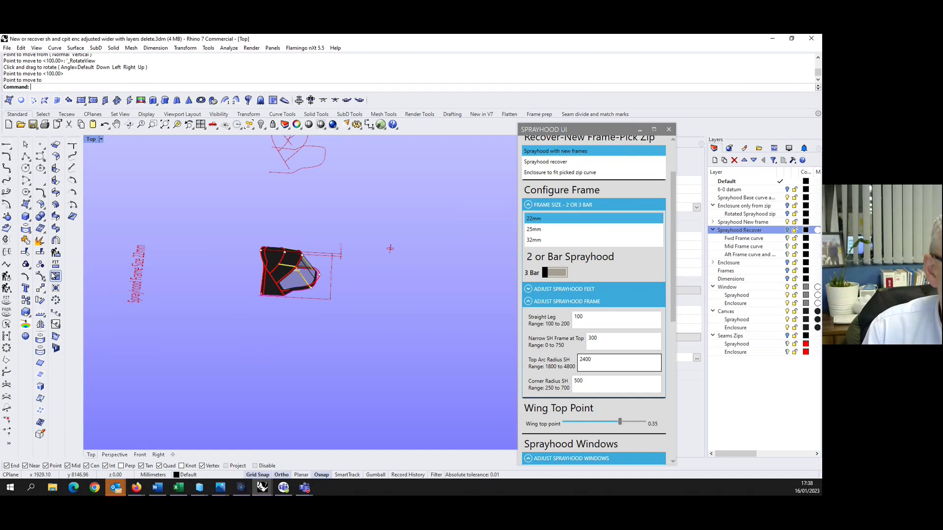
left_click(42, 290)
left_click_drag(222, 231, 310, 261)
key("Return")
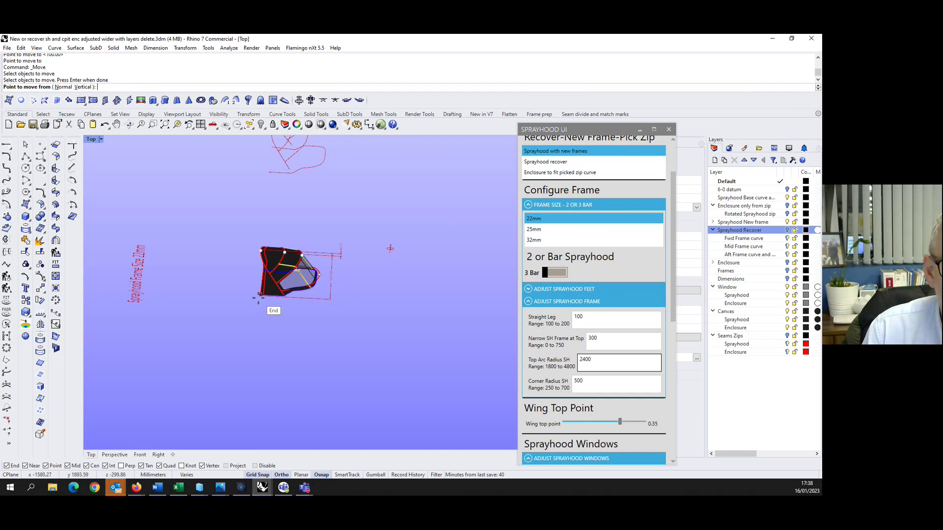
left_click(278, 301)
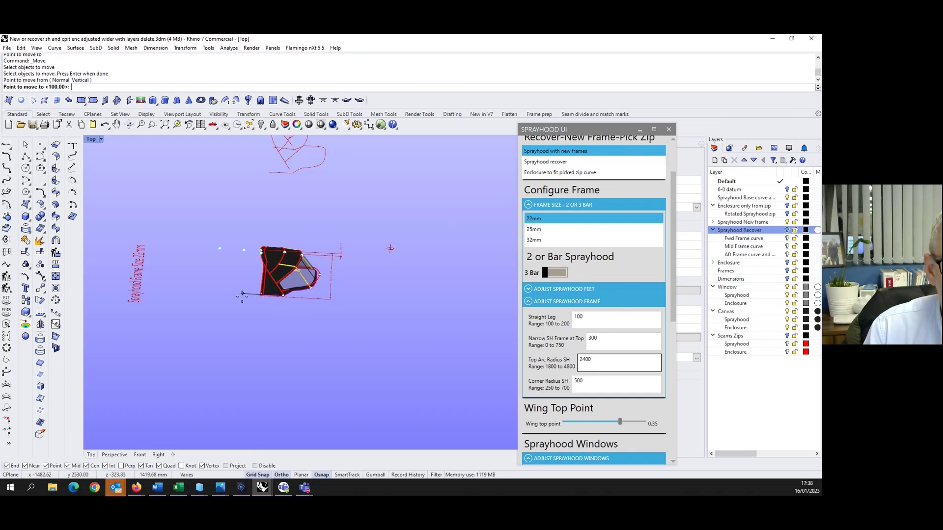
type("100")
key("Return")
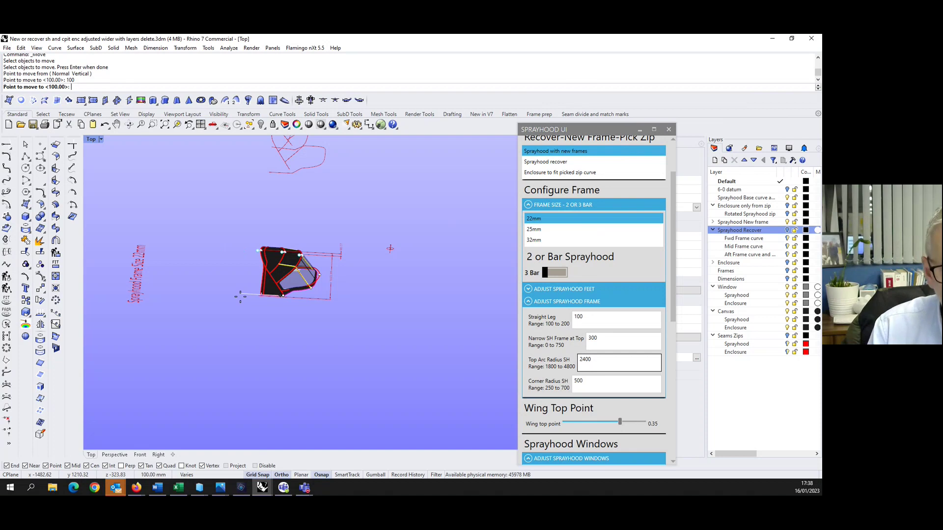
left_click(239, 291)
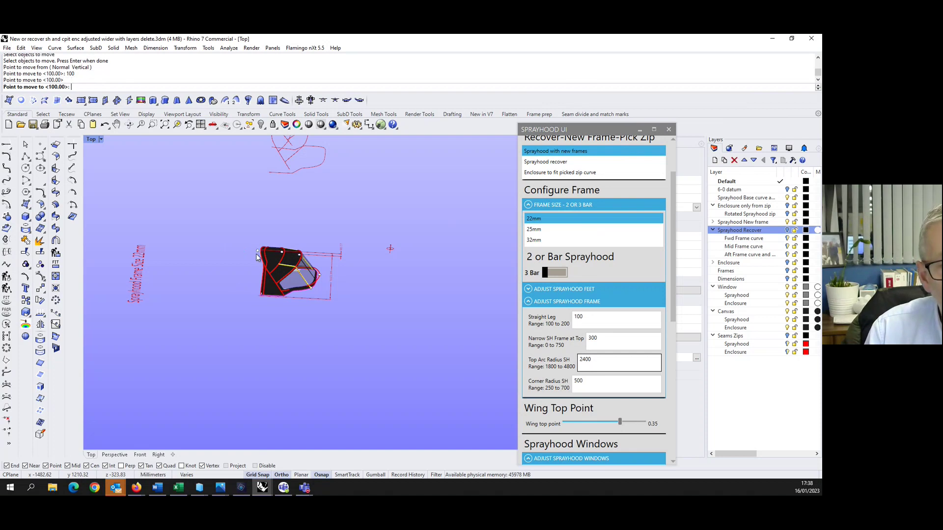
key("Escape")
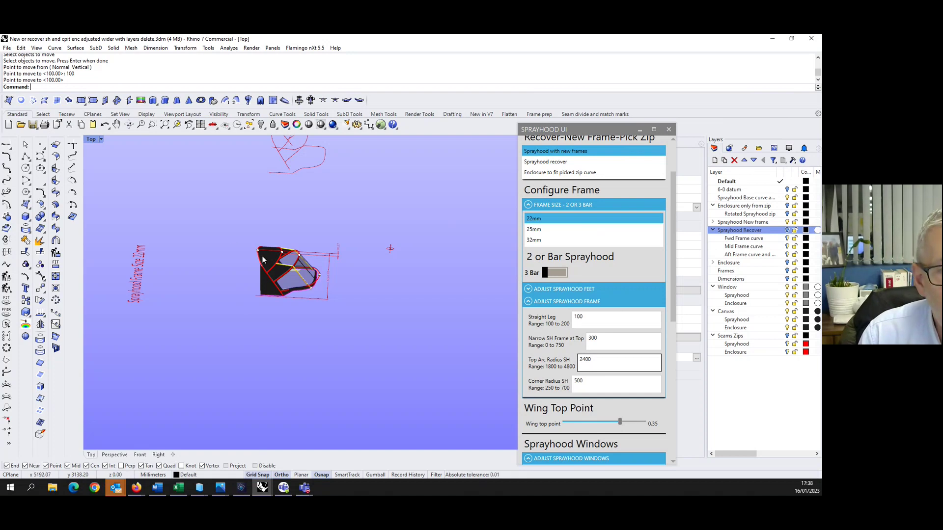
Move only the aft frame's top point a further 100 mm aft and check the updated side wing.
left_click_drag(231, 230, 267, 251)
scroll(269, 249, "up", 2)
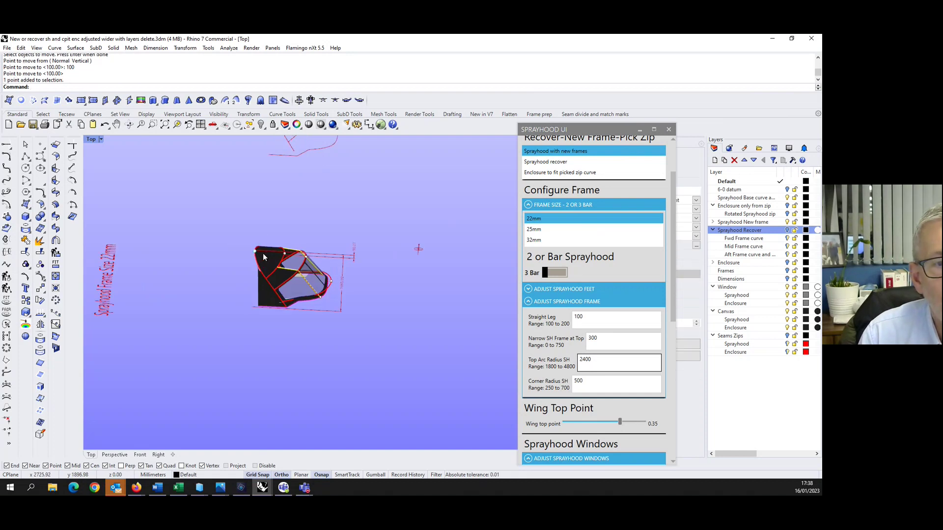
right_click(243, 271)
left_click(242, 271)
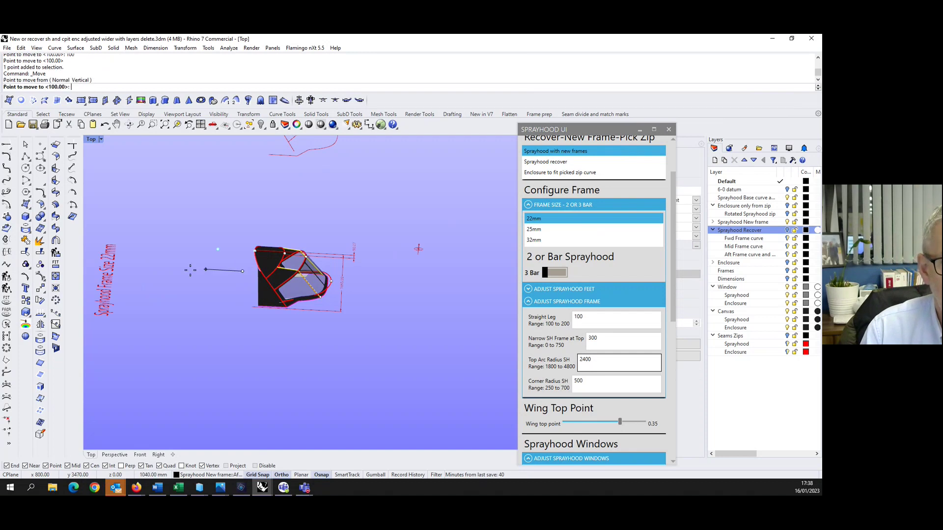
type("100")
key("Return")
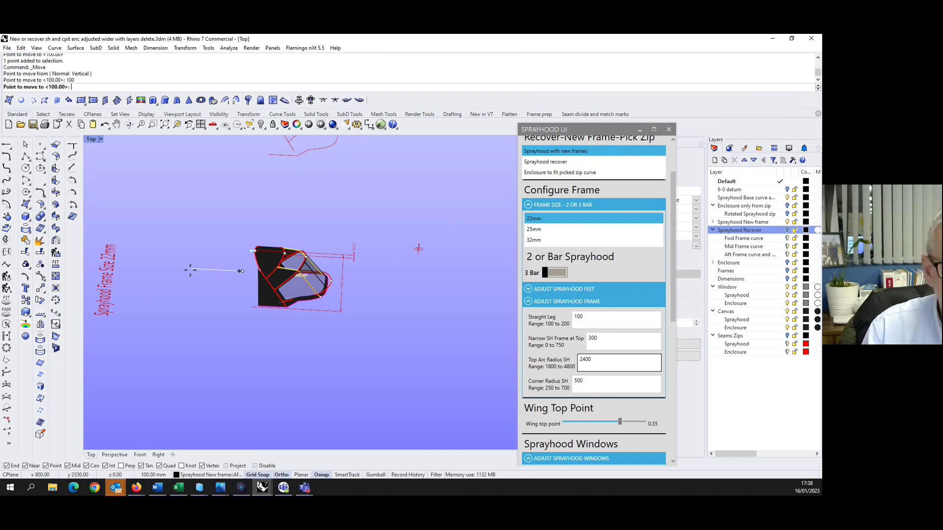
left_click(187, 272)
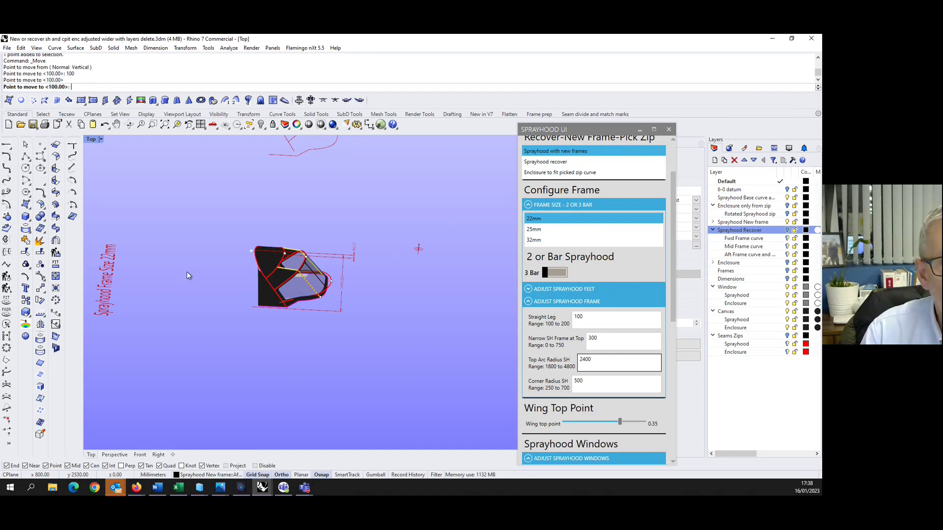
mouse_move(224, 312)
right_mouse_down()
mouse_move(236, 322)
mouse_move(192, 354)
mouse_move(190, 293)
mouse_move(259, 318)
mouse_move(246, 312)
mouse_move(253, 316)
mouse_move(200, 337)
mouse_move(252, 317)
right_mouse_up()
scroll(252, 317, "up", 10)
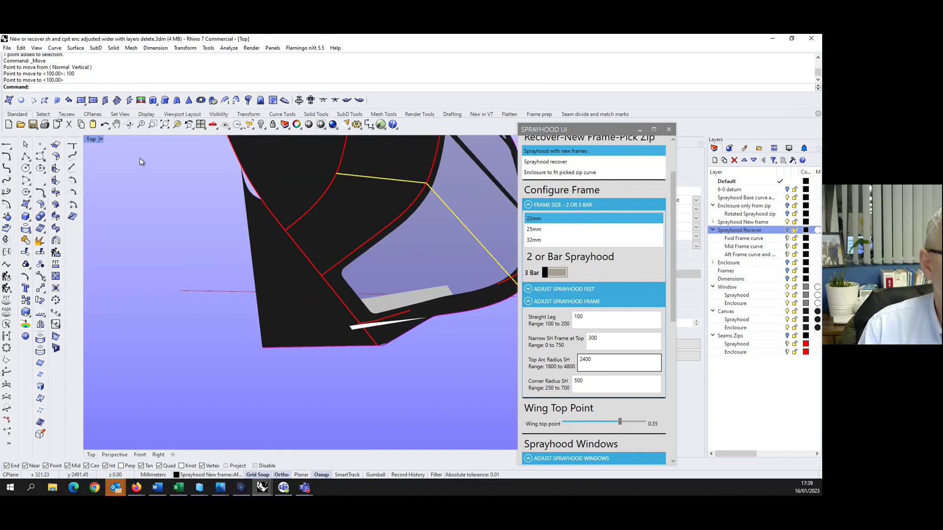
left_click(72, 146)
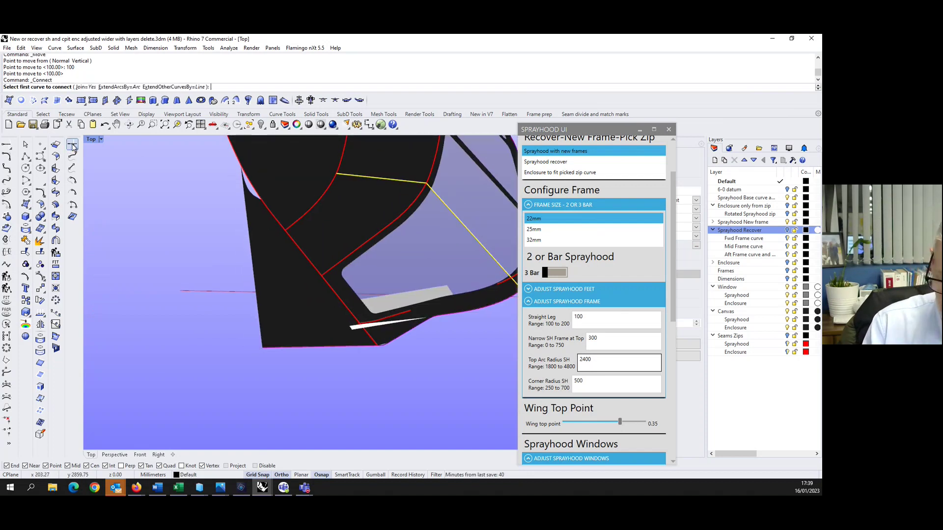
type("200")
key("Return")
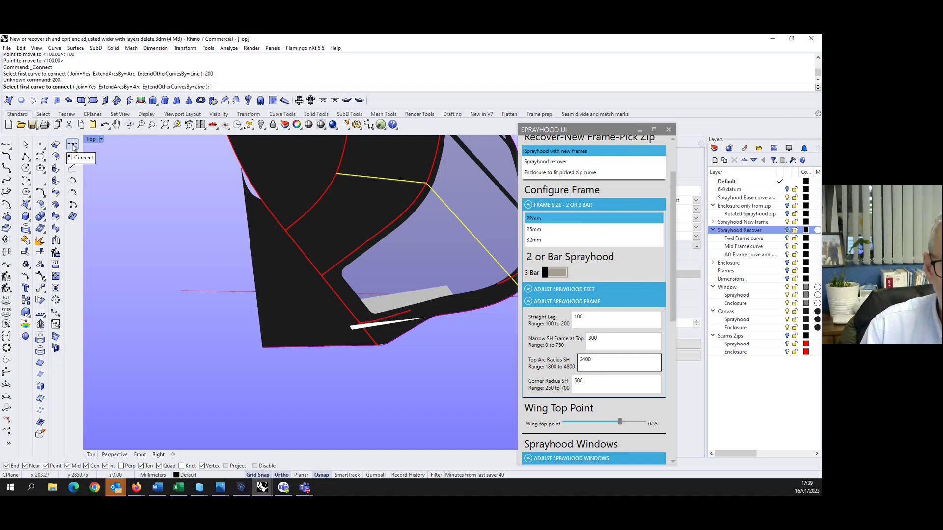
left_click(271, 348)
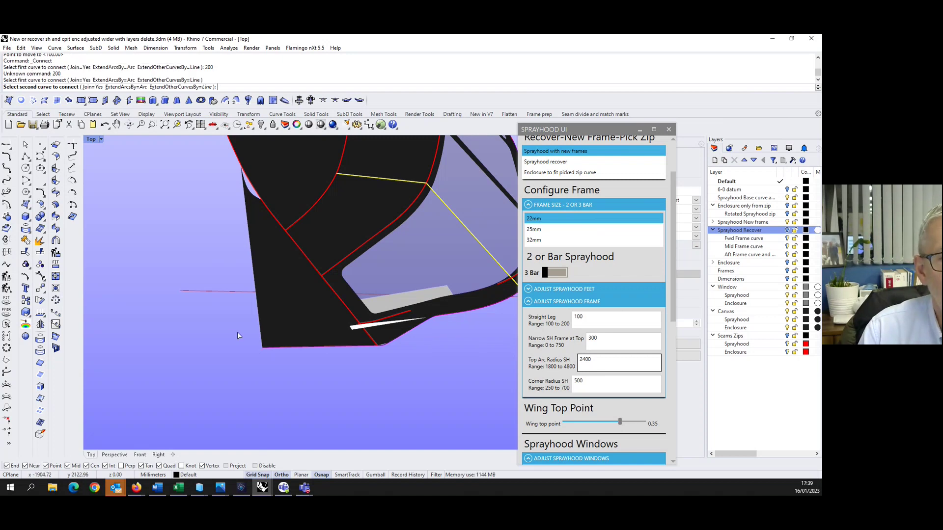
Extend both aft ends of the sprayhood base curve with a 200 mm extension length and check the lengthened side wings.
left_click(6, 145)
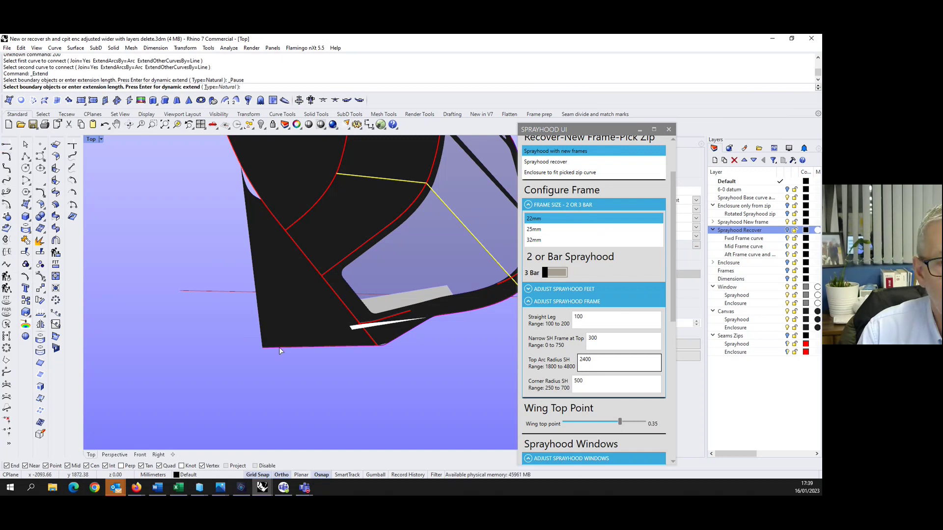
type("200")
key("Return")
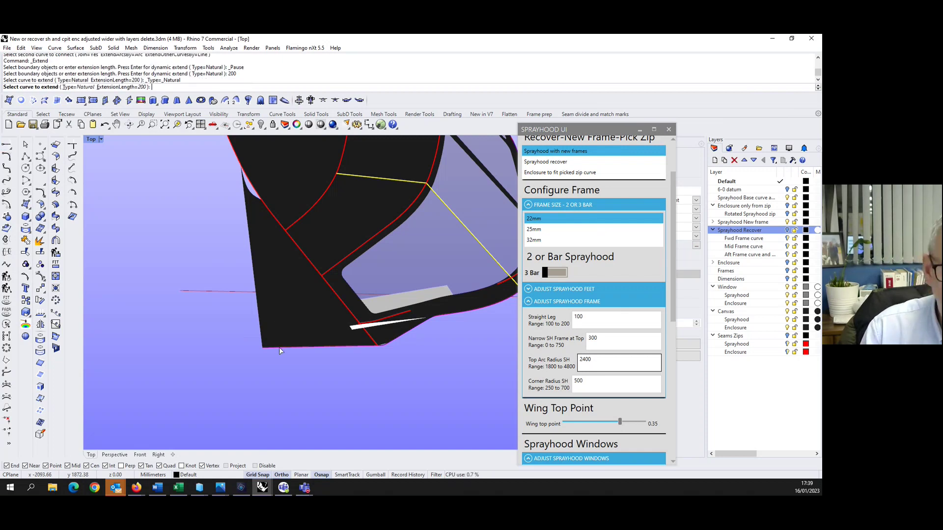
left_click(277, 348)
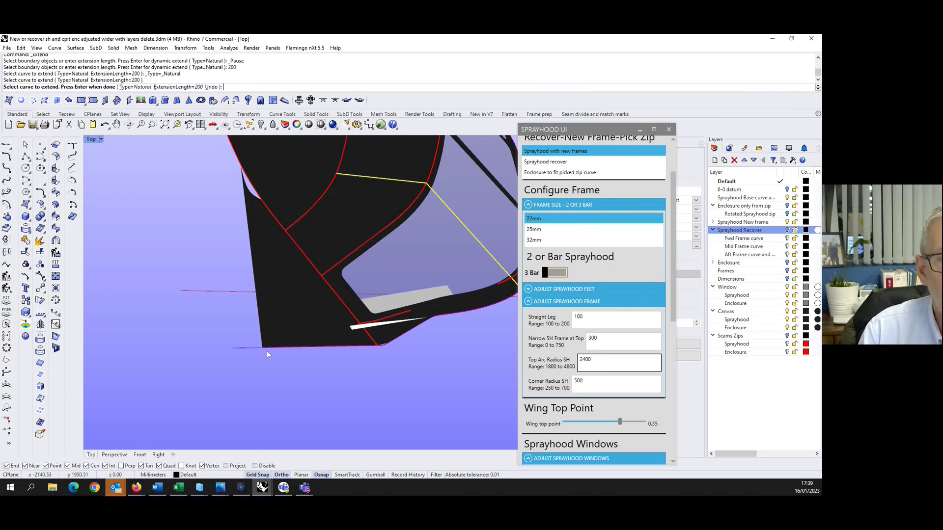
scroll(267, 350, "down", 5)
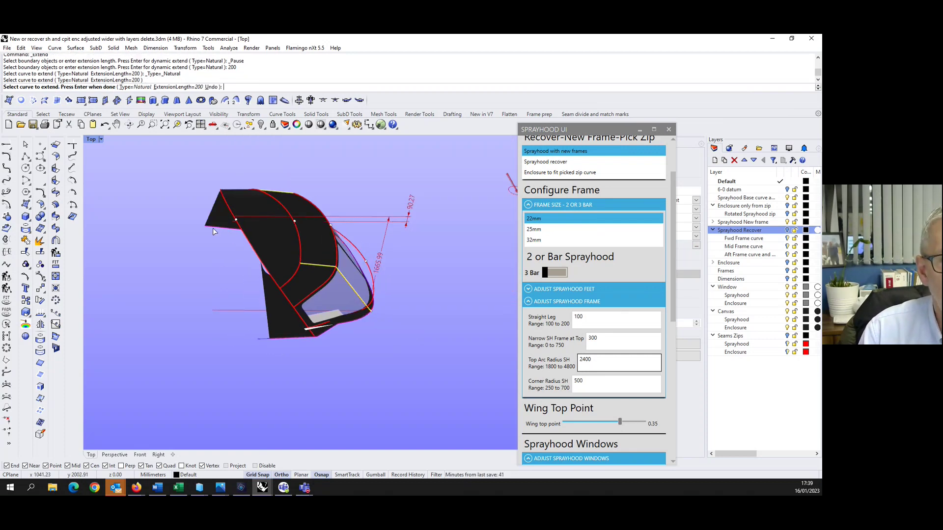
left_click(212, 228)
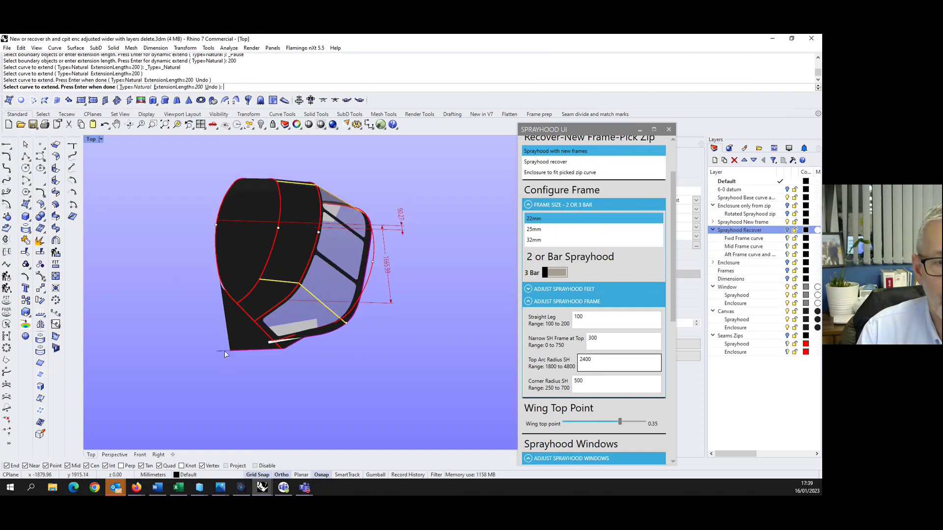
left_click(225, 352)
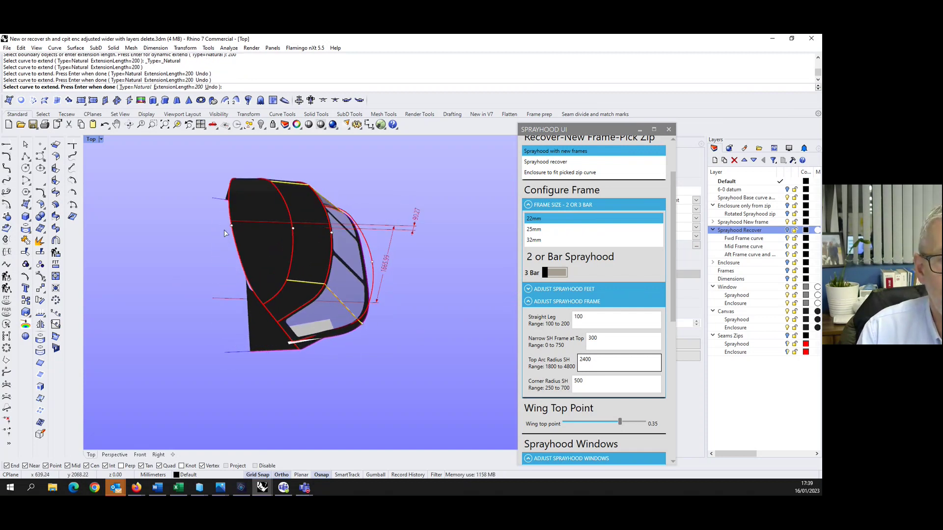
key("Return")
left_click(215, 199)
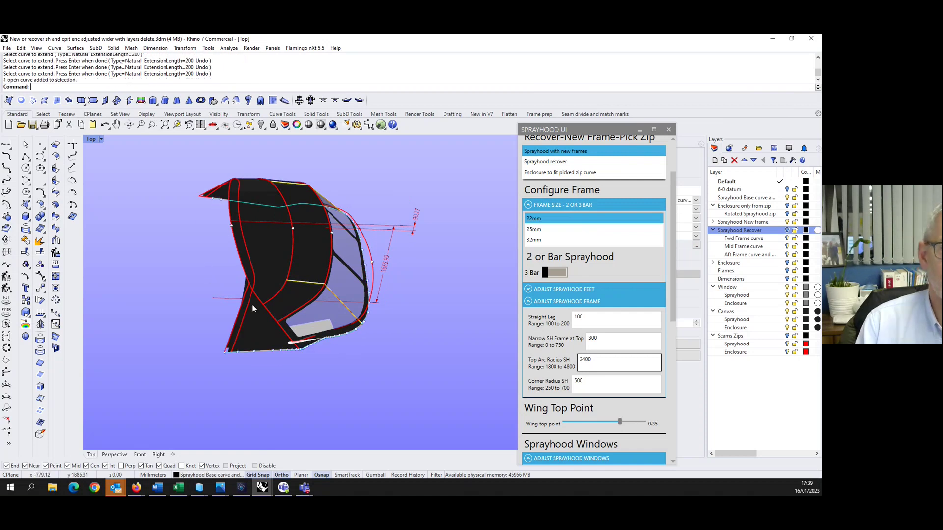
scroll(270, 343, "down", 7)
mouse_move(264, 357)
right_mouse_down()
mouse_move(256, 322)
mouse_move(236, 358)
mouse_move(199, 385)
mouse_move(177, 379)
mouse_move(230, 385)
mouse_move(210, 389)
mouse_move(219, 381)
right_mouse_up()
scroll(247, 331, "up", 7)
scroll(297, 370, "down", 3)
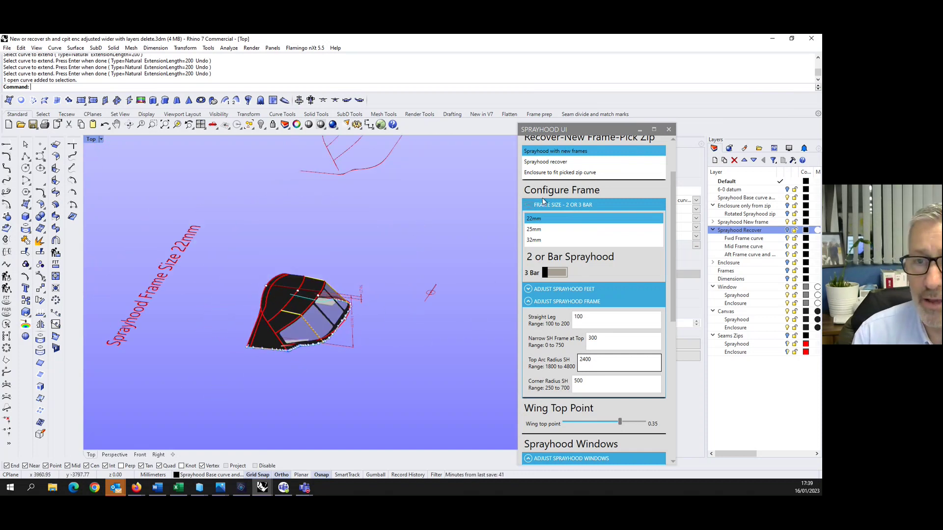
Move the settings dialog clear of the layer list, show the Enclosure layer and examine the enclosure's base outline and top points.
left_click_drag(612, 130, 589, 162)
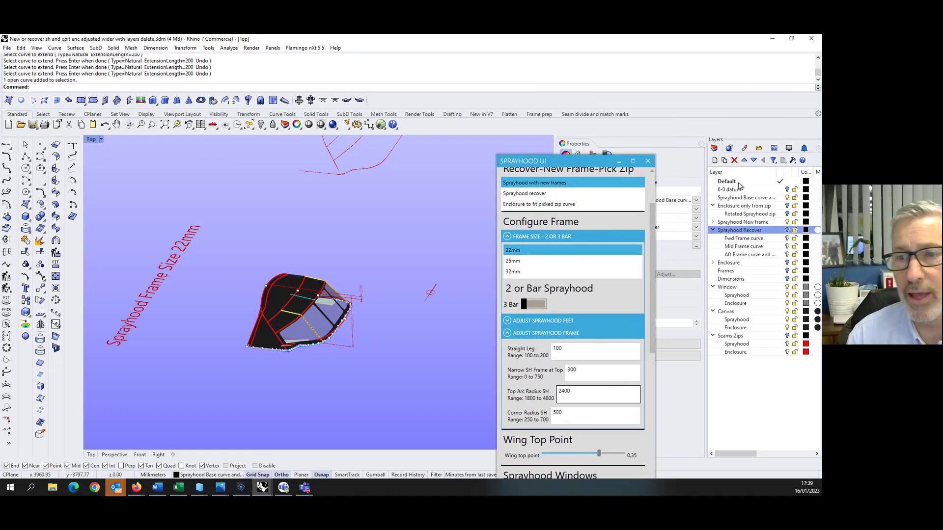
left_click(787, 263)
mouse_move(314, 360)
right_mouse_down()
mouse_move(331, 368)
mouse_move(329, 357)
right_mouse_up()
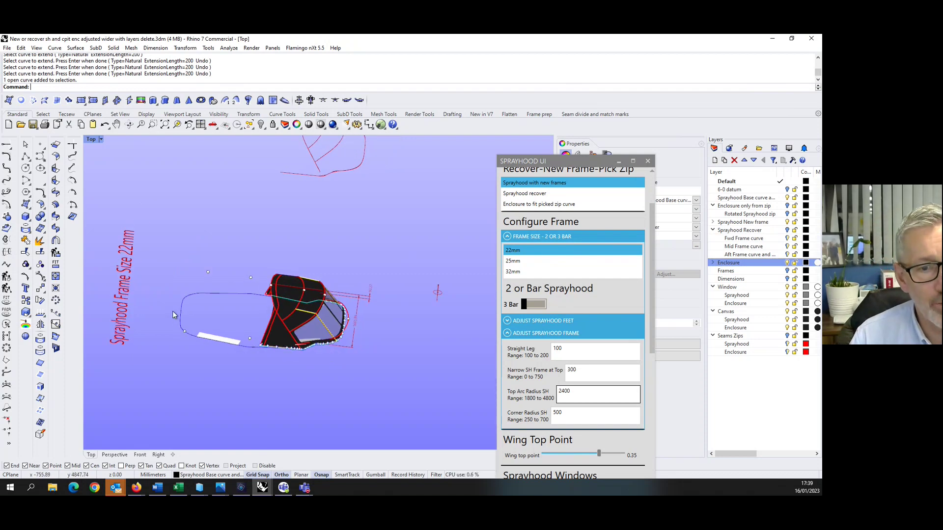
right_click_drag(220, 323, 213, 266)
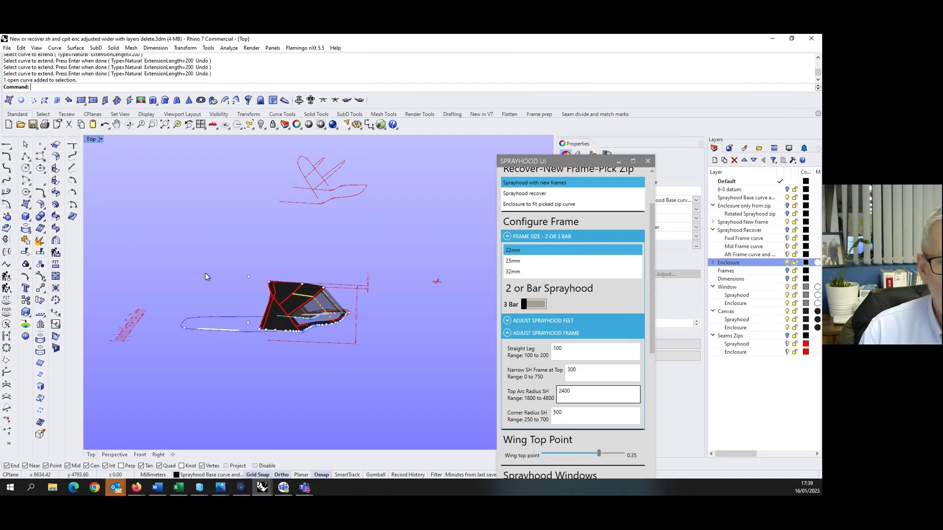
scroll(247, 393, "up", 6)
scroll(248, 389, "up", 2)
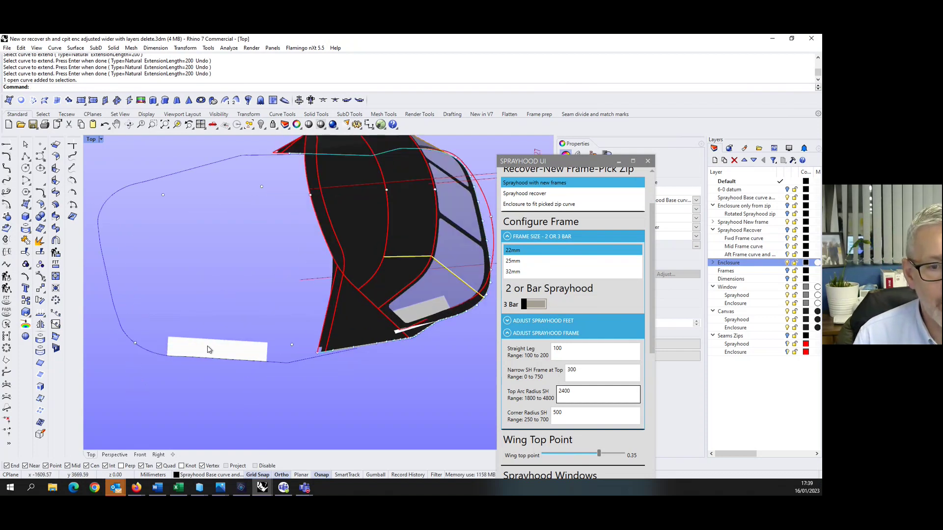
Undo the Enclosure layer visibility change, the base curve extension and the recent moves of the frame's top points.
scroll(302, 359, "up", 3)
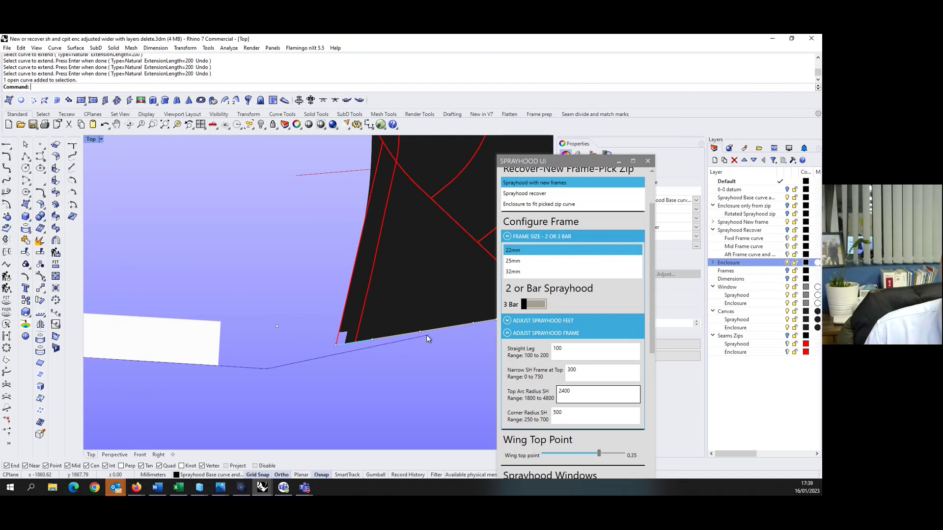
scroll(370, 394, "down", 5)
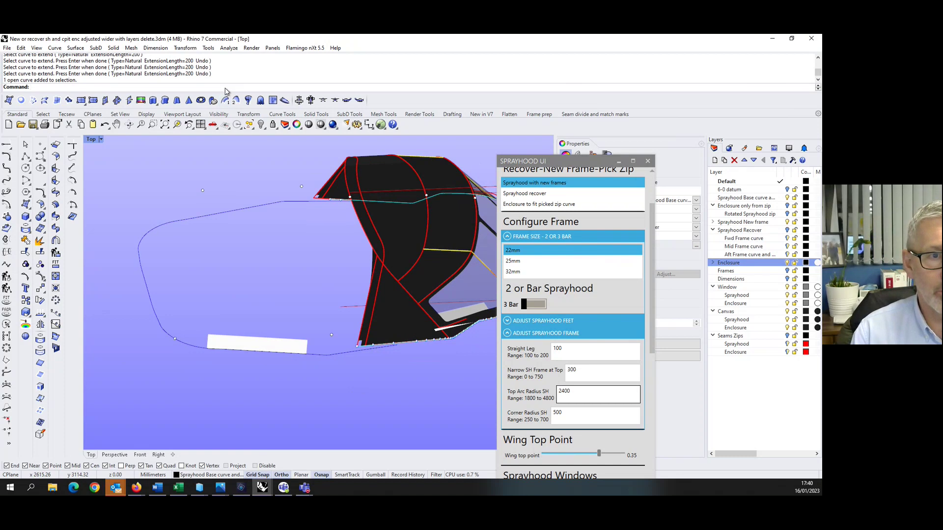
key("ctrl+z")
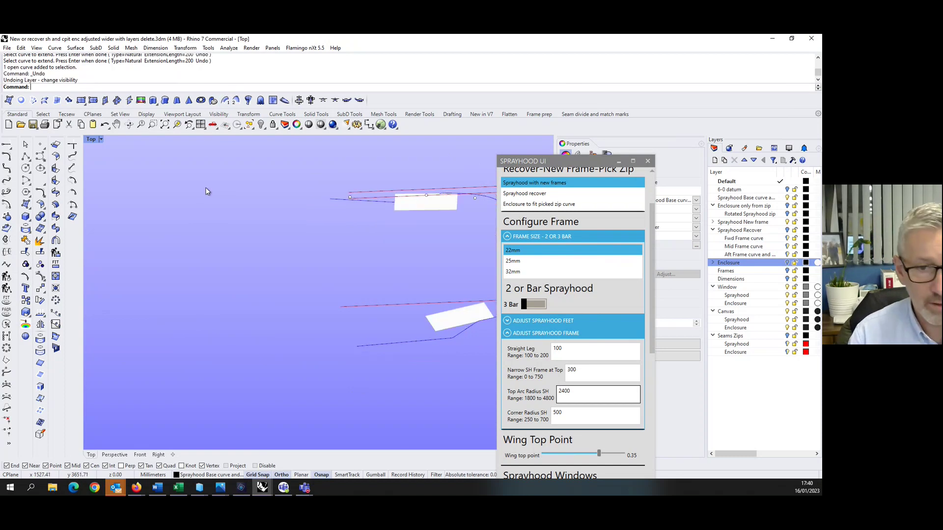
key("ctrl+z")
key("ctrl+z")
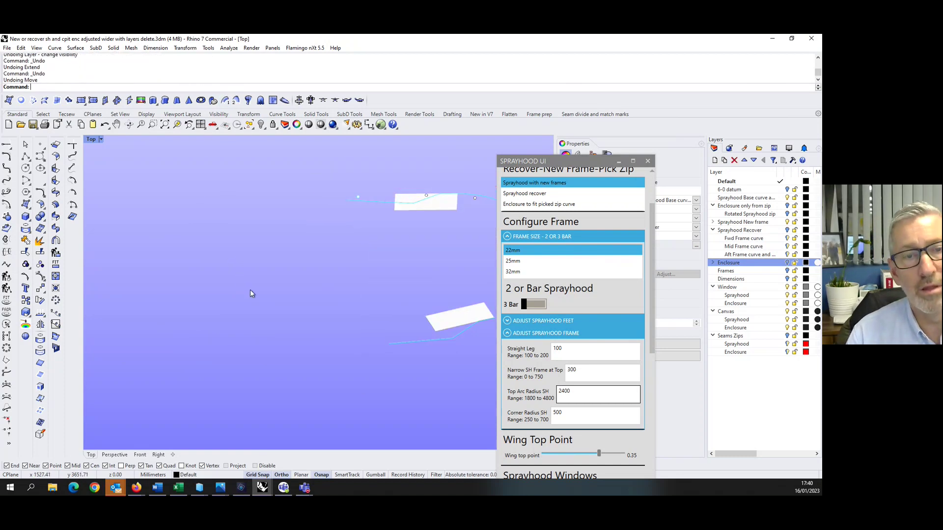
key("ctrl+z")
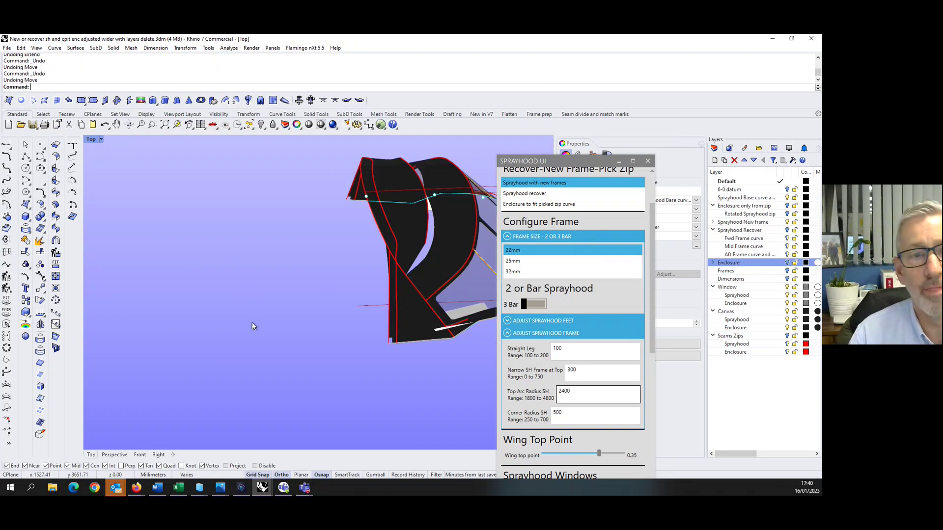
key("ctrl+z")
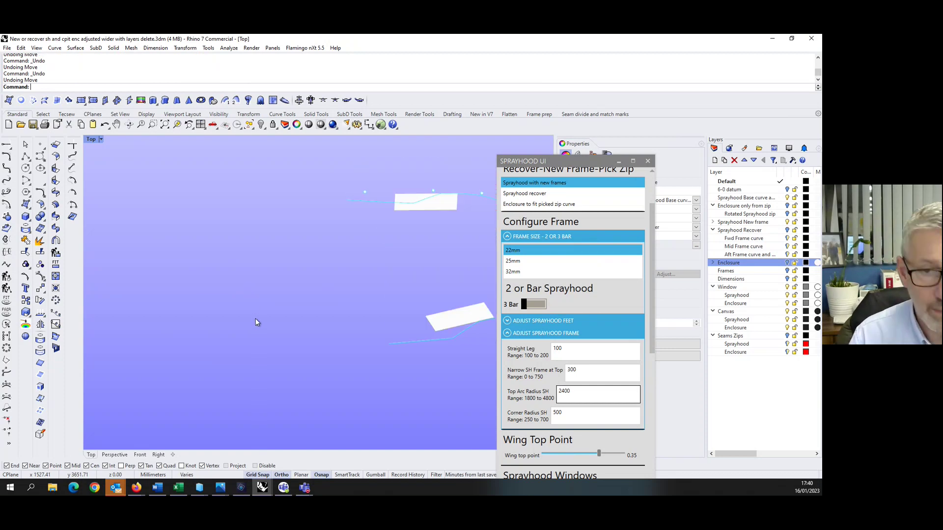
key("ctrl+z")
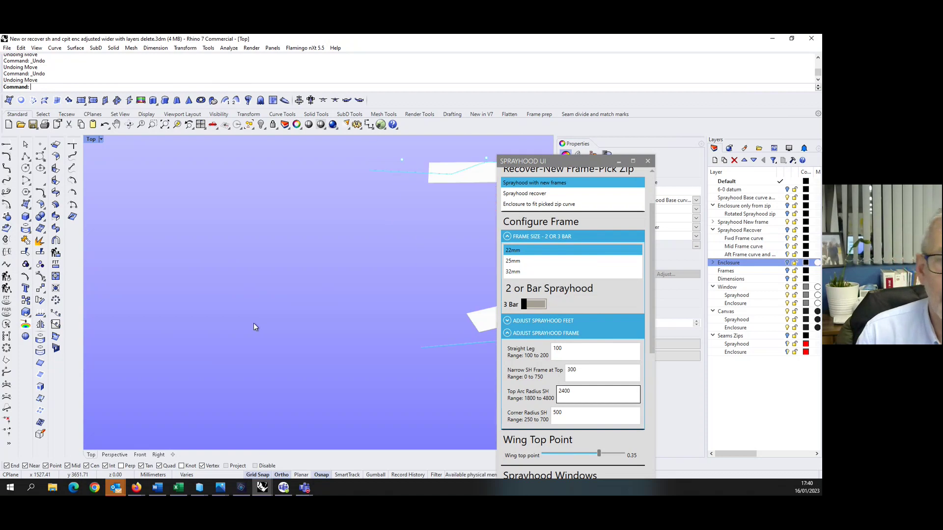
right_click(341, 349)
key("ctrl+z")
scroll(226, 340, "down", 9)
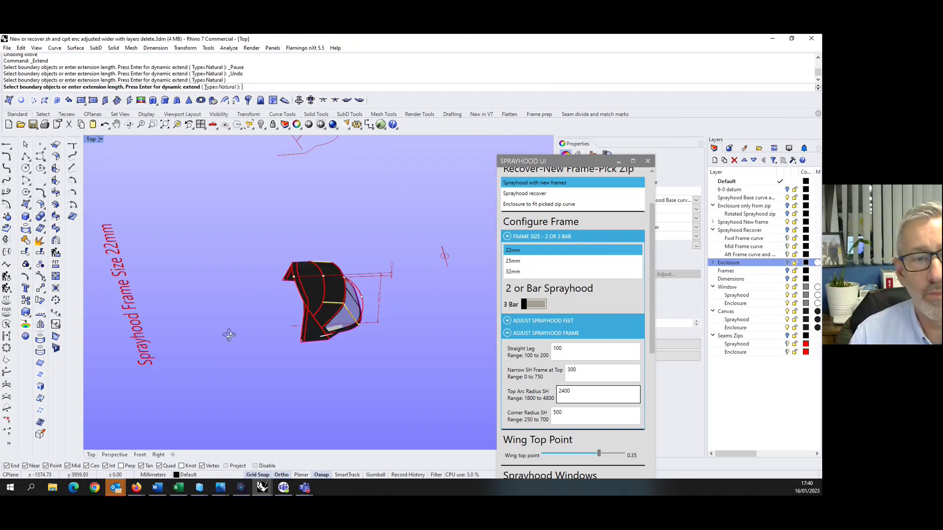
Show the Enclosure layer again and examine the enclosure outline and top points beside the sprayhood.
mouse_move(229, 335)
right_mouse_down("ctrl+shift")
mouse_move(219, 323)
mouse_move(195, 326)
right_mouse_up("ctrl+shift")
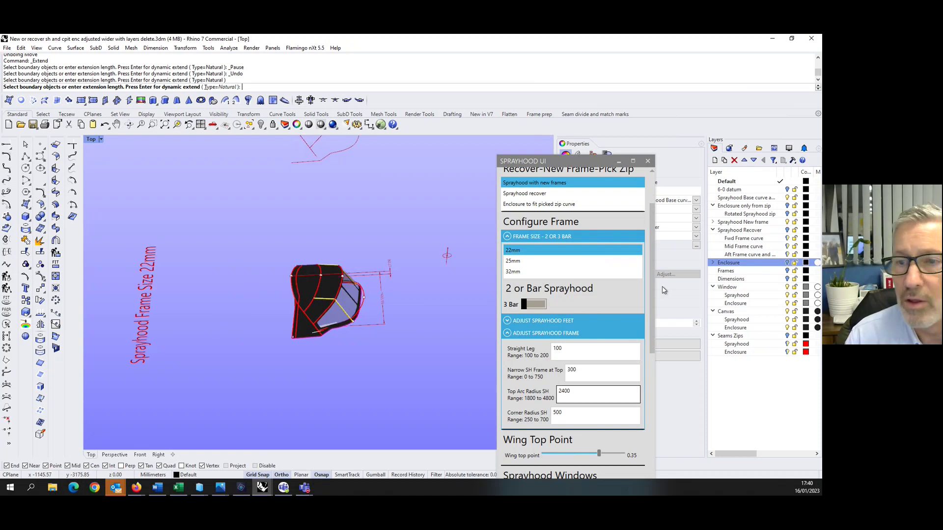
left_click(786, 264)
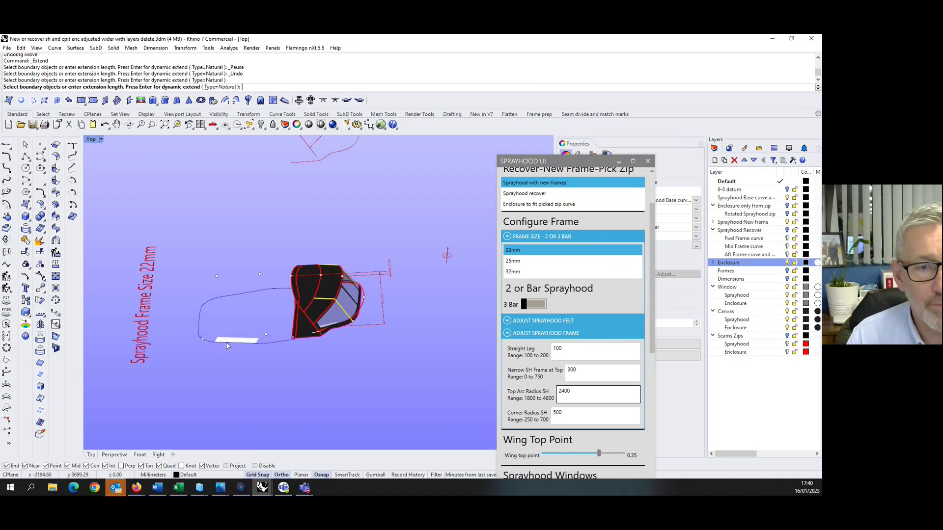
mouse_move(234, 357)
right_mouse_down("ctrl+shift")
mouse_move(243, 379)
mouse_move(259, 347)
mouse_move(267, 350)
right_mouse_up("ctrl+shift")
scroll(267, 353, "up", 5)
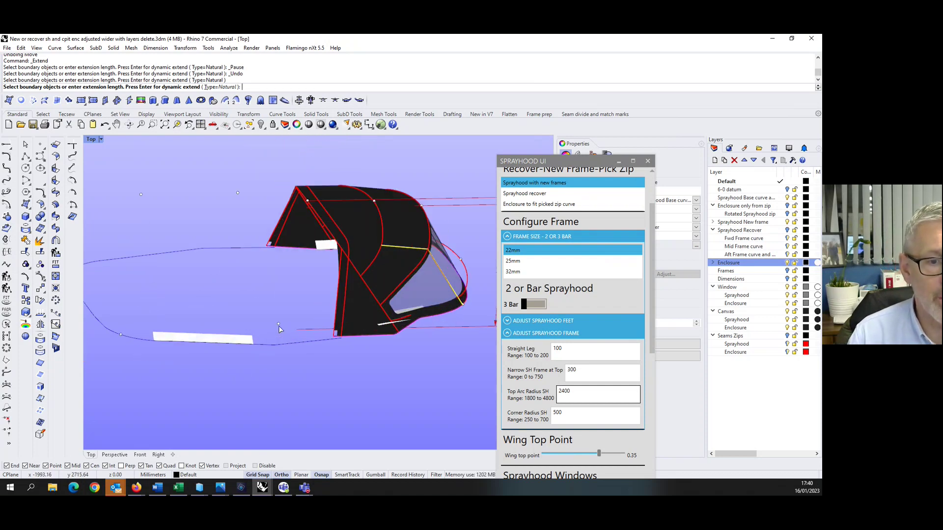
scroll(278, 328, "down", 5)
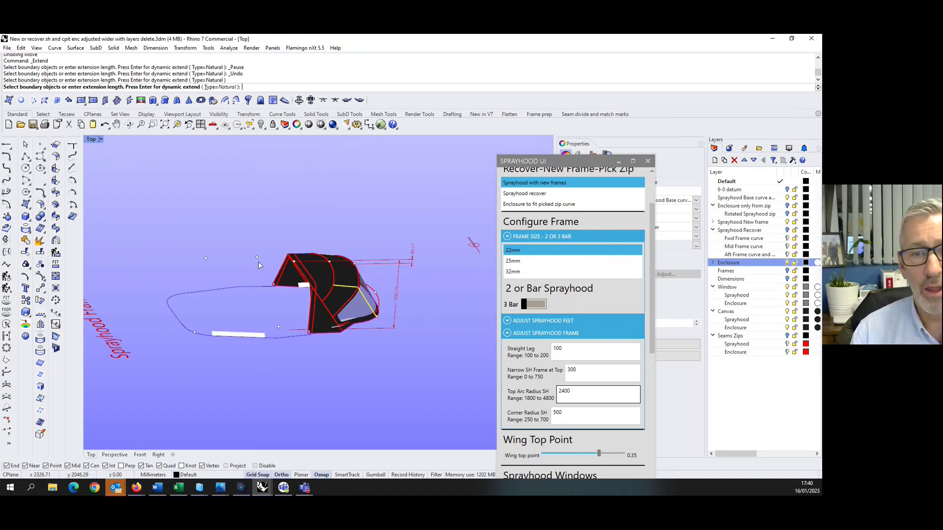
Set the wing top point to 0.26 and expand the save and restore state options for the sprayhood.
mouse_move(661, 366)
left_mouse_down()
mouse_move(659, 477)
mouse_move(664, 452)
left_mouse_up()
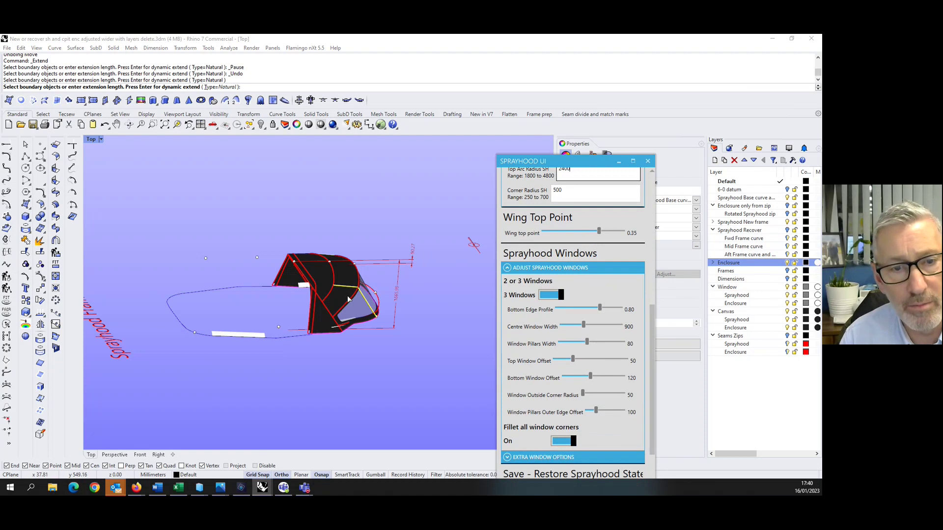
left_click(585, 233)
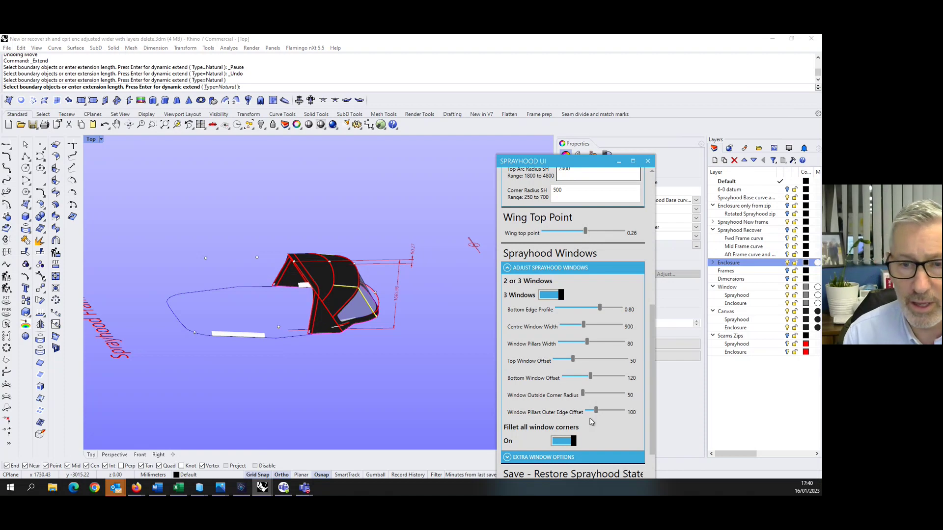
scroll(552, 346, "down", 3)
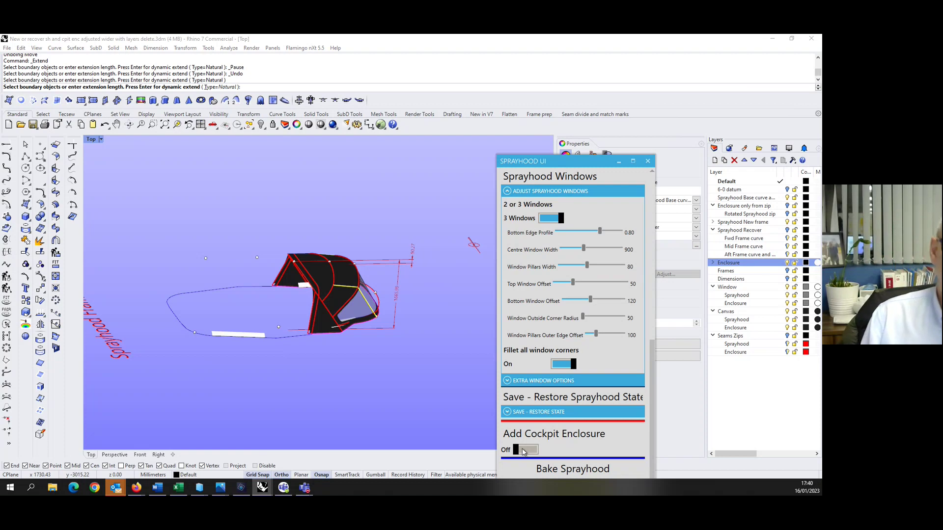
left_click(506, 412)
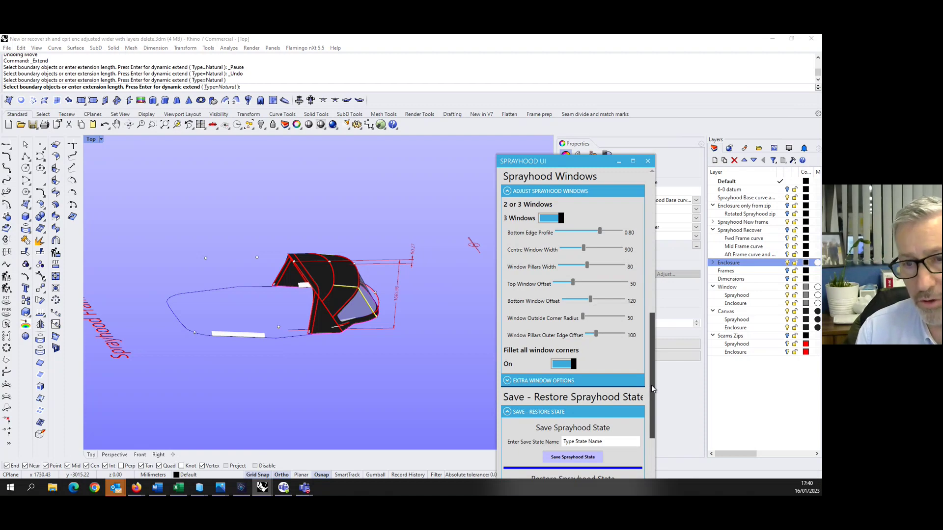
Enable the wing windows, the sprayhood roof window and the sprayhood side window in the extra window options.
left_click(508, 381)
left_click(542, 408)
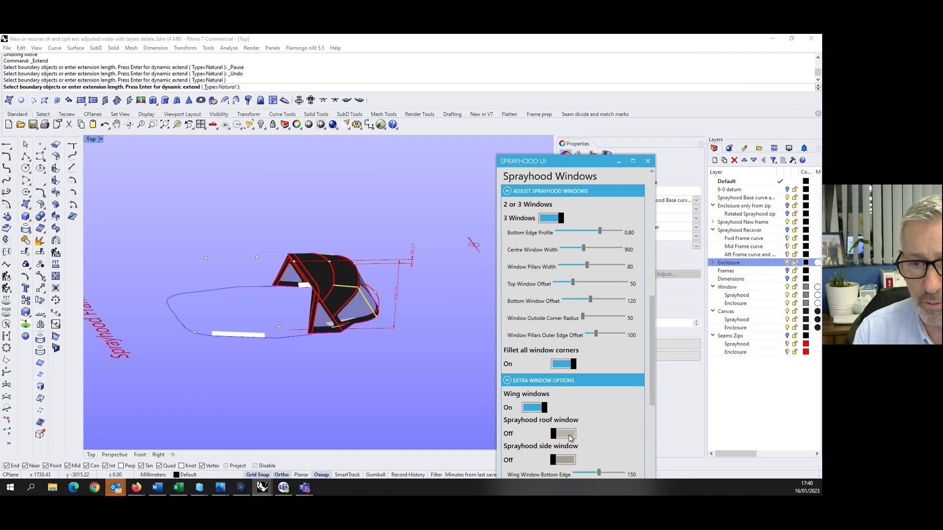
left_click(569, 435)
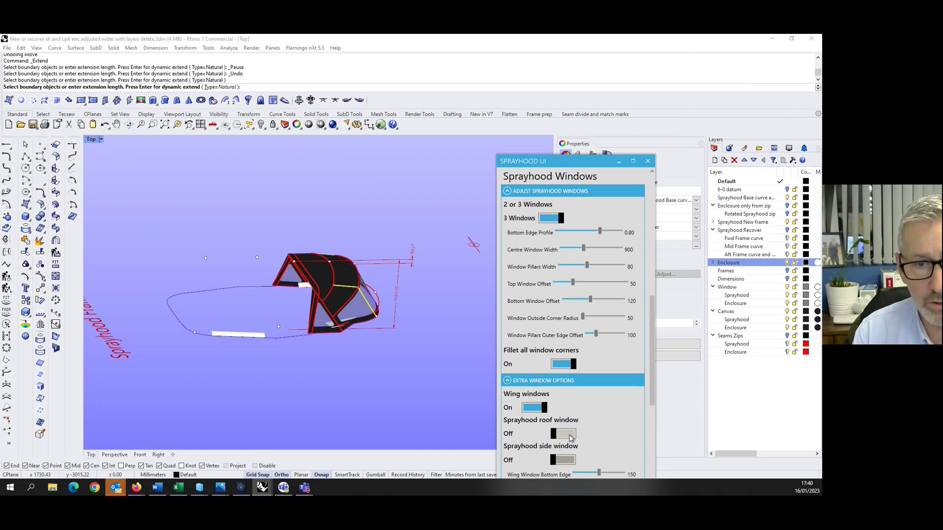
left_click(570, 461)
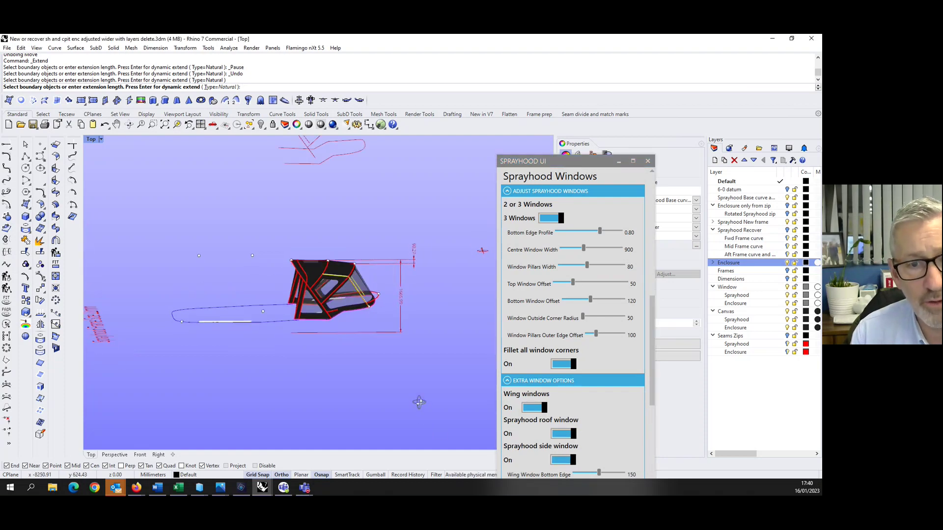
Turn on the option that adds the cockpit enclosure to the sprayhood.
scroll(567, 372, "down", 4)
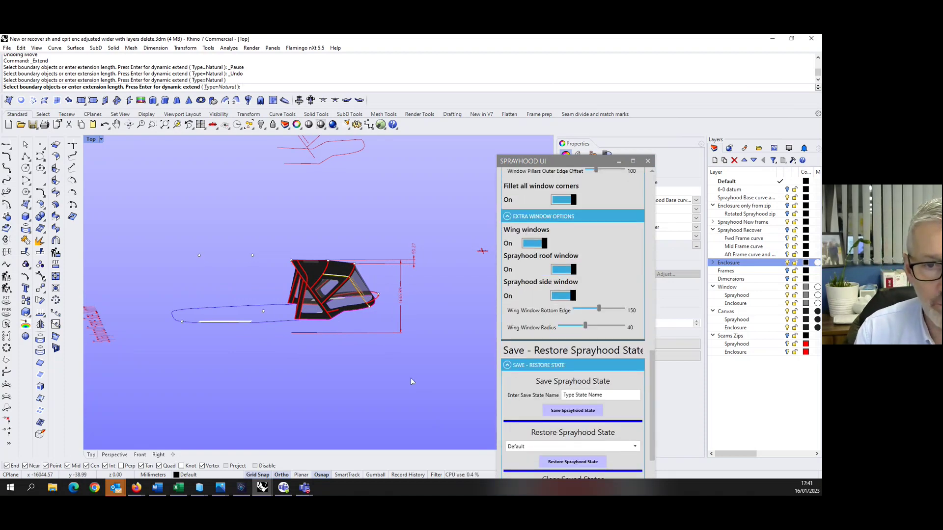
scroll(407, 380, "down", 5)
scroll(431, 385, "up", 5)
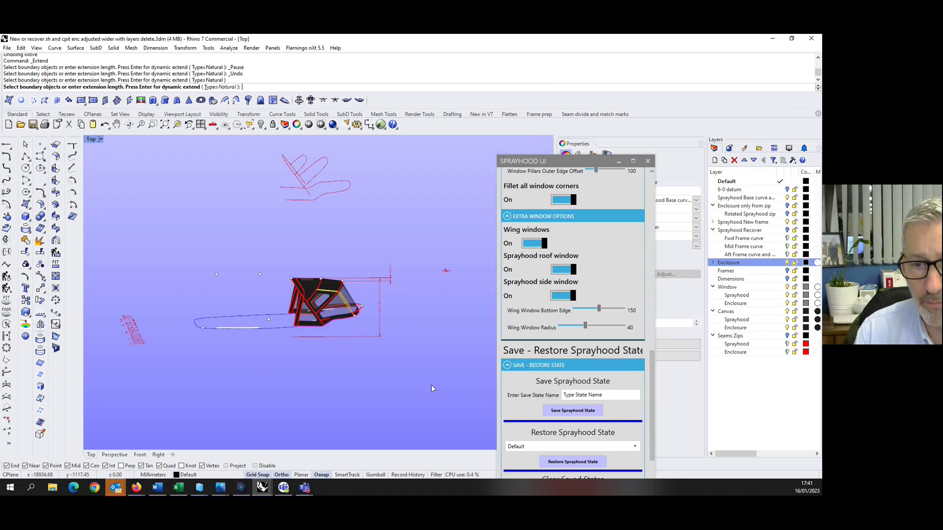
scroll(651, 464, "down", 2)
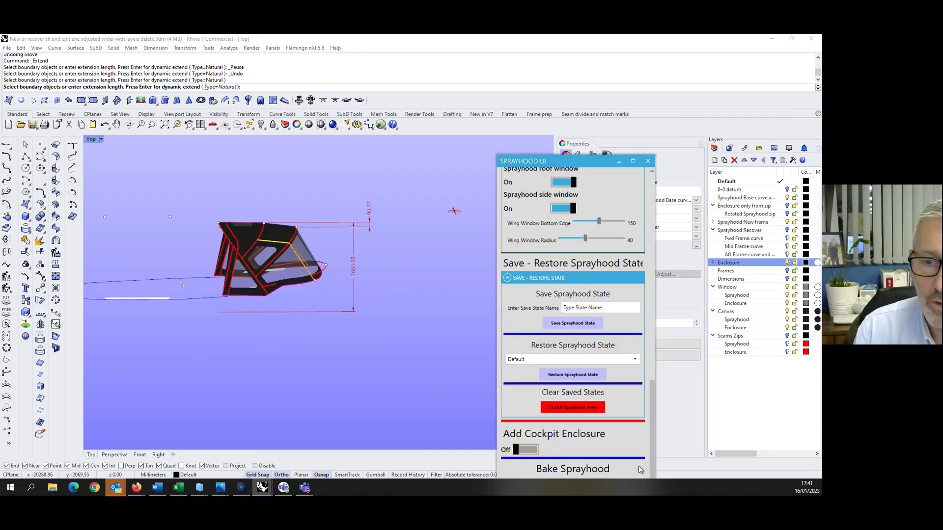
left_click(535, 451)
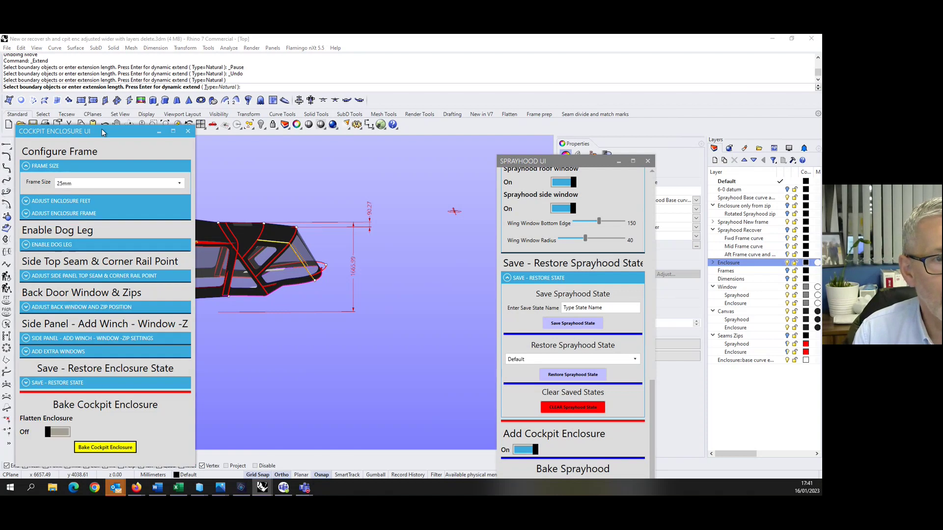
Move the Cockpit Enclosure and Sprayhood settings windows clear of the model and examine the enclosure's aft end and side panel.
mouse_move(109, 131)
left_mouse_down()
mouse_move(327, 169)
mouse_move(411, 169)
left_mouse_up()
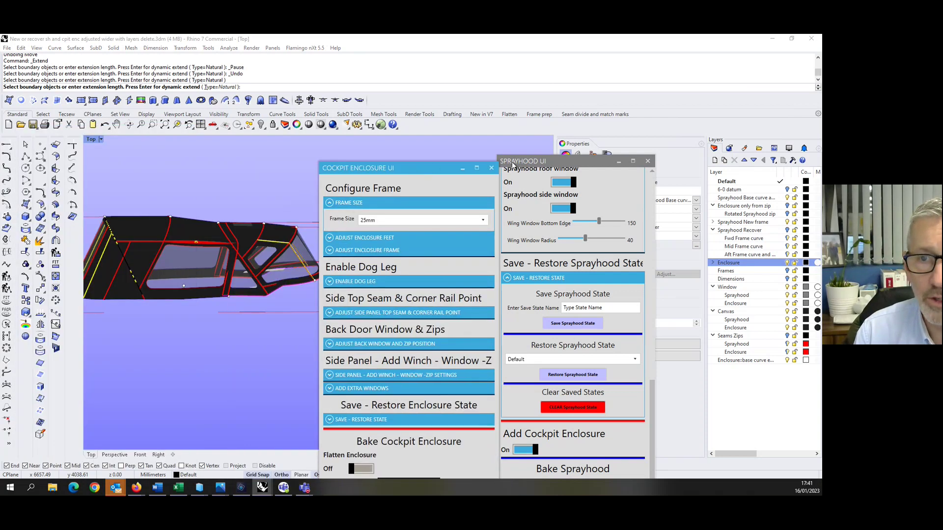
left_click_drag(581, 166, 690, 135)
left_click_drag(366, 168, 434, 148)
scroll(340, 309, "down", 5)
right_click_drag(337, 315, 321, 332)
scroll(224, 272, "up", 4)
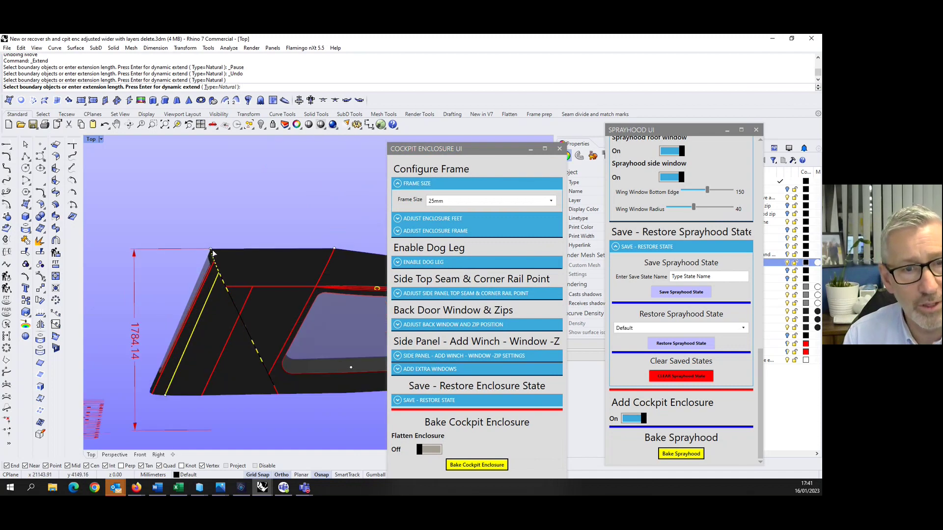
scroll(277, 255, "up", 3)
scroll(266, 246, "down", 2)
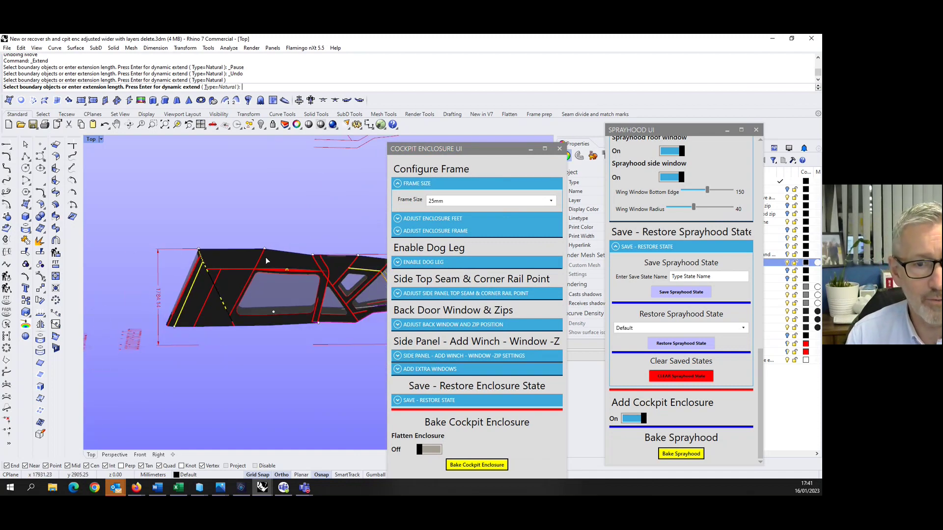
left_click(41, 290)
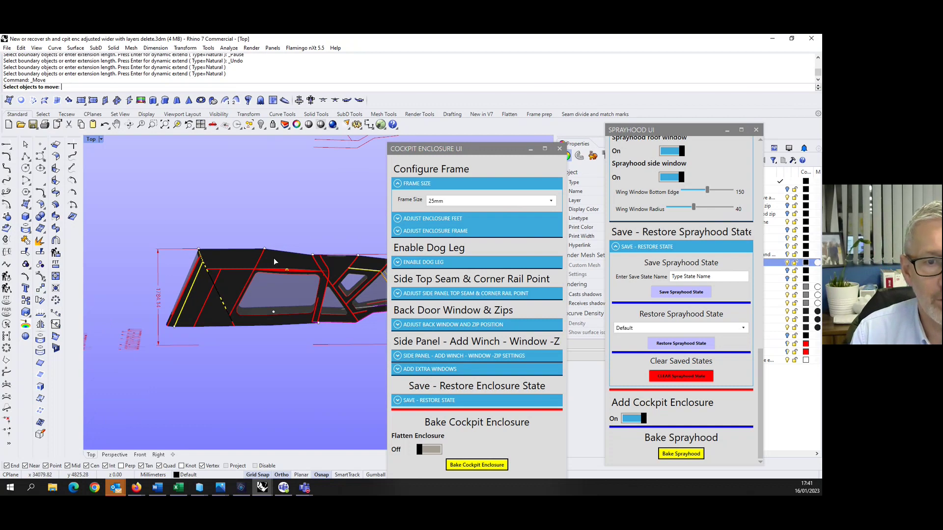
left_click_drag(168, 218, 278, 261)
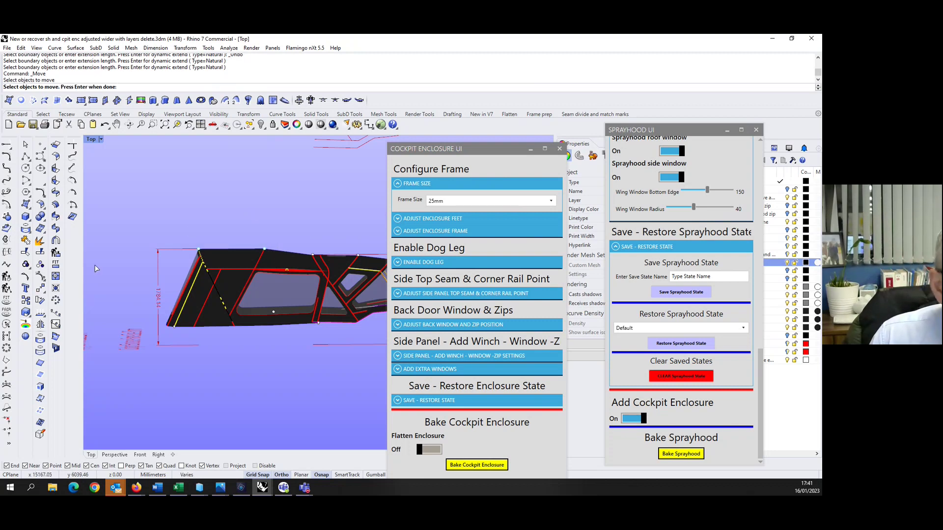
left_click(40, 289)
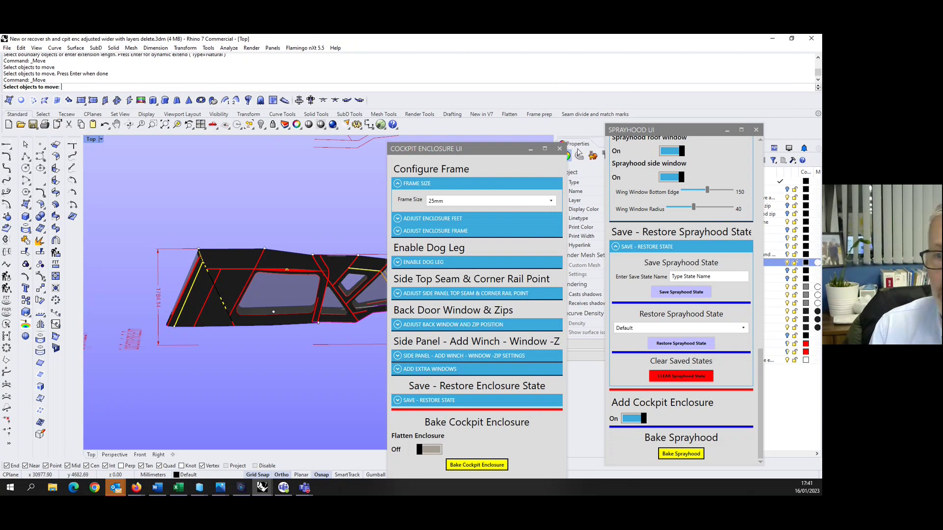
left_click_drag(175, 240, 315, 225)
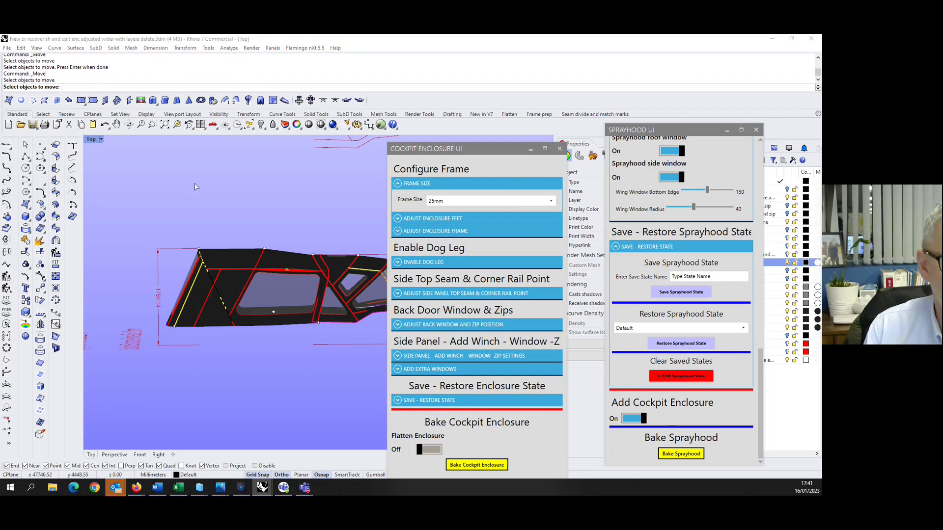
Move the enclosure's two top points 150 mm aft, using a base point above the enclosure.
left_click(42, 288)
left_click_drag(160, 216, 276, 257)
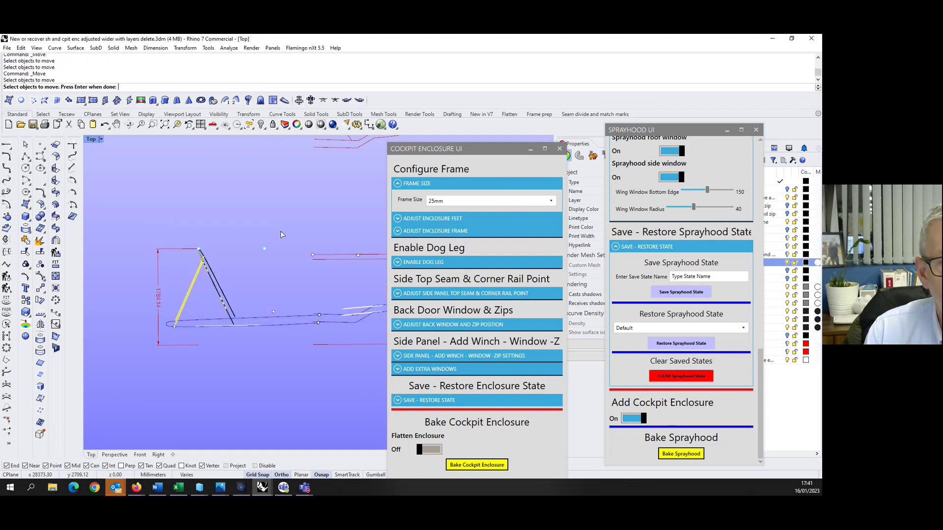
key("Return")
left_click(298, 231)
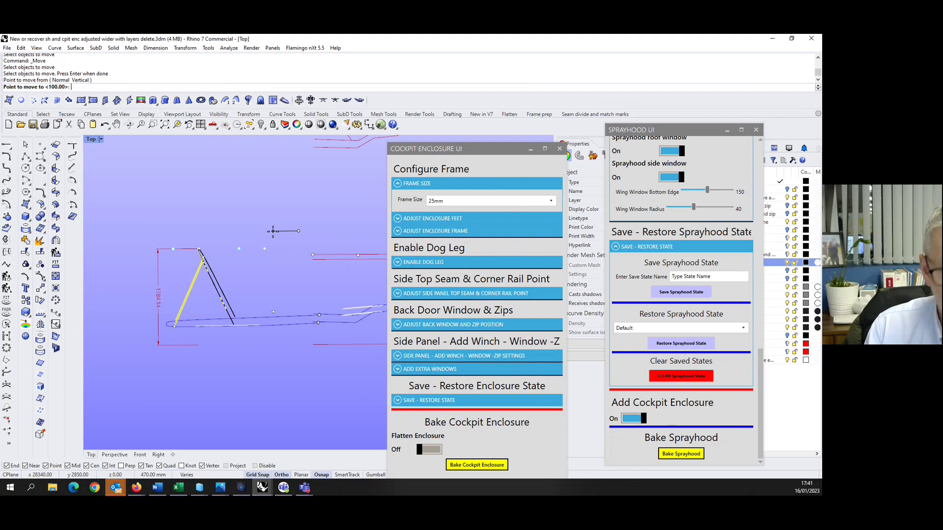
type("150")
key("Return")
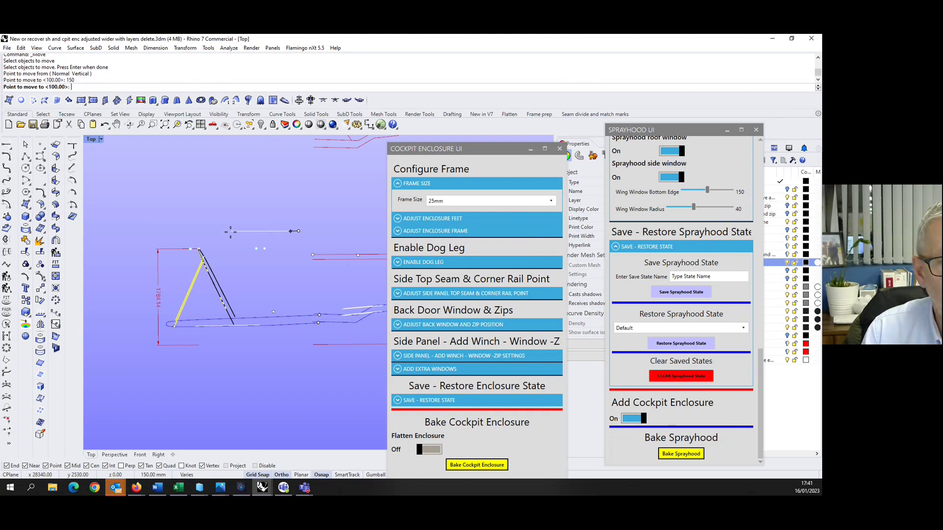
left_click(230, 232)
Raise the enclosure's two top points by 100 mm, using a base point picked below them.
left_click_drag(185, 247, 265, 260)
right_click(263, 279)
left_click(263, 290)
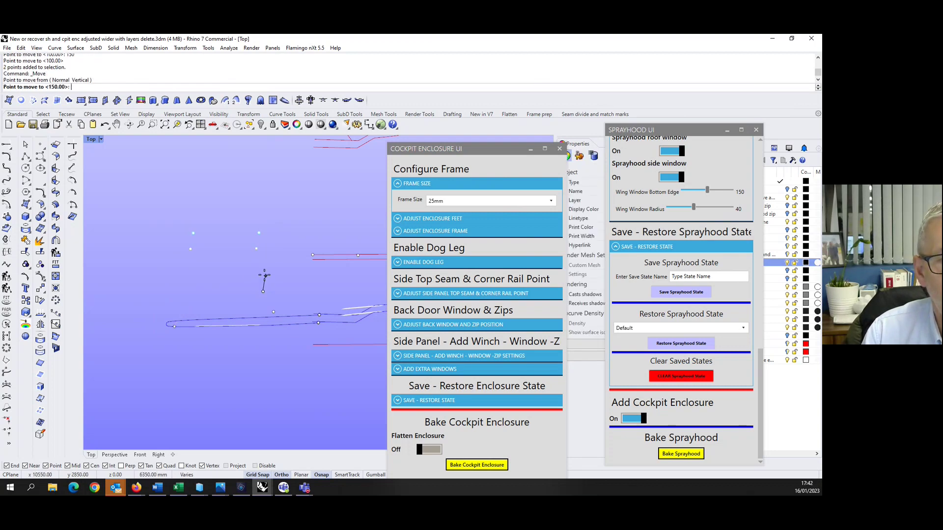
scroll(263, 273, "down", 3)
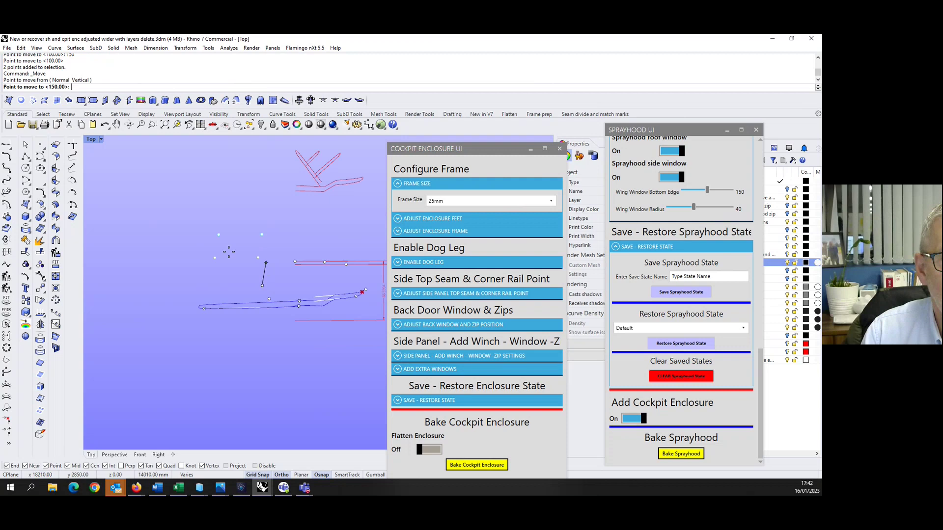
double_click(92, 139)
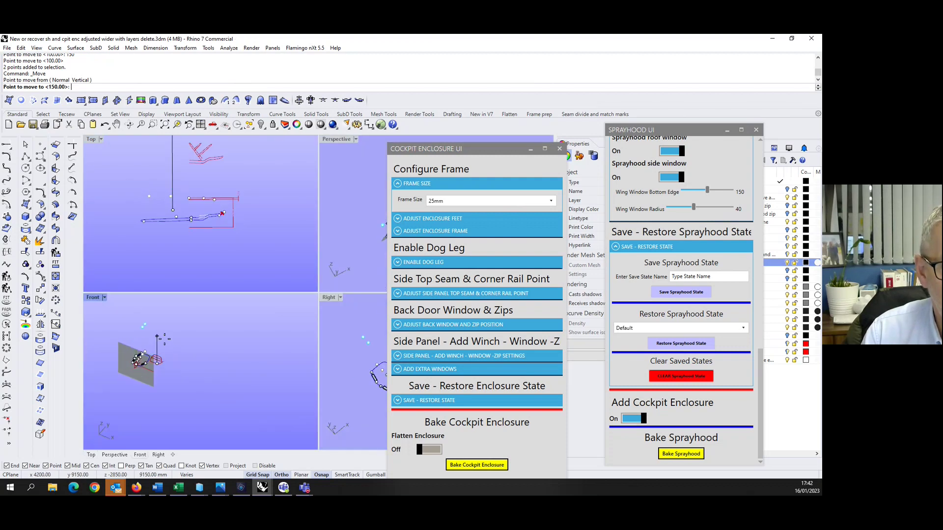
type("100")
key("Return")
key("Escape")
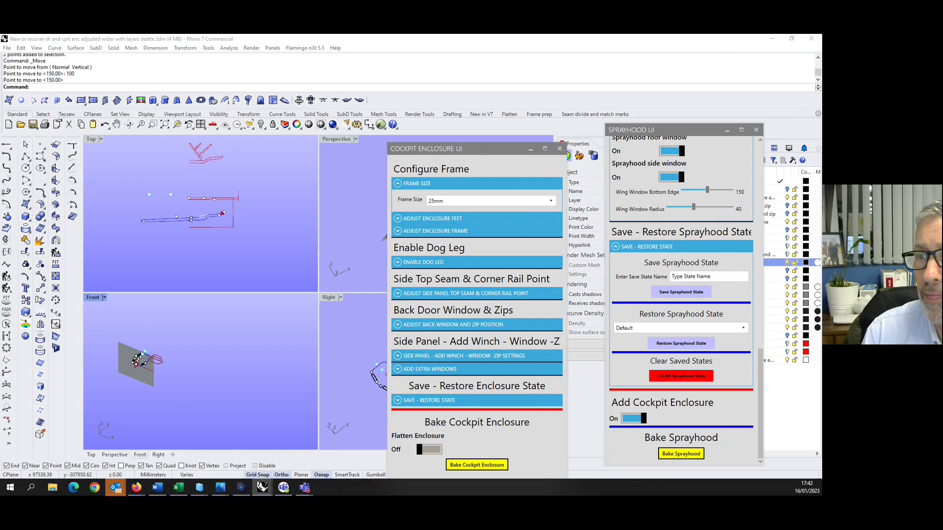
double_click(91, 141)
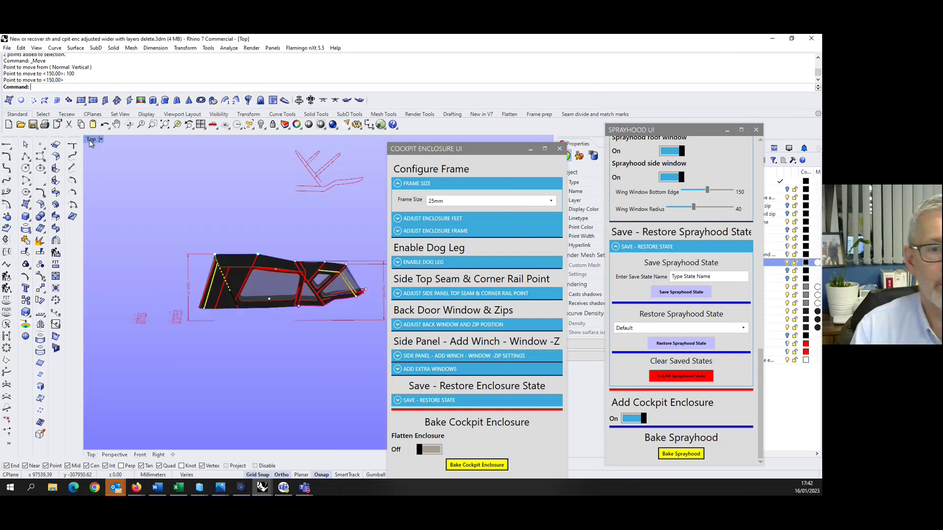
Set the bottom edge of the enclosure's back door windows to 400 in the back window and zip position options.
scroll(187, 276, "down", 4)
scroll(287, 272, "up", 6)
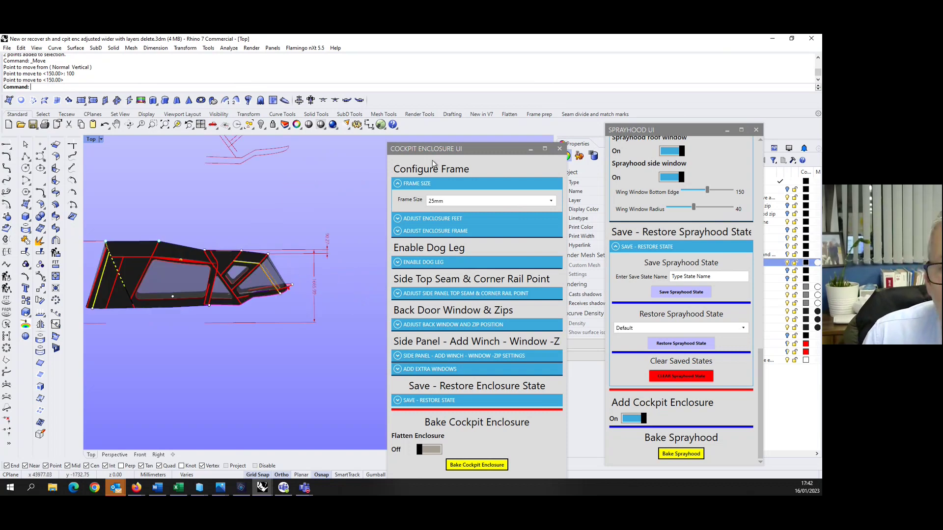
left_click_drag(473, 149, 561, 138)
scroll(334, 226, "down", 2)
right_click_drag(335, 226, 291, 318, "ctrl+shift")
left_click(489, 314)
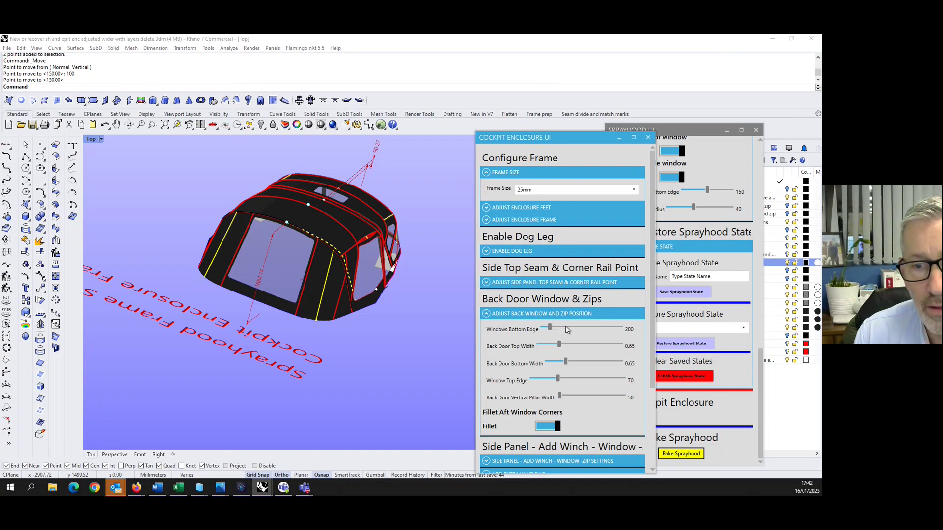
mouse_move(558, 329)
left_mouse_down()
mouse_move(551, 328)
mouse_move(565, 329)
left_mouse_up()
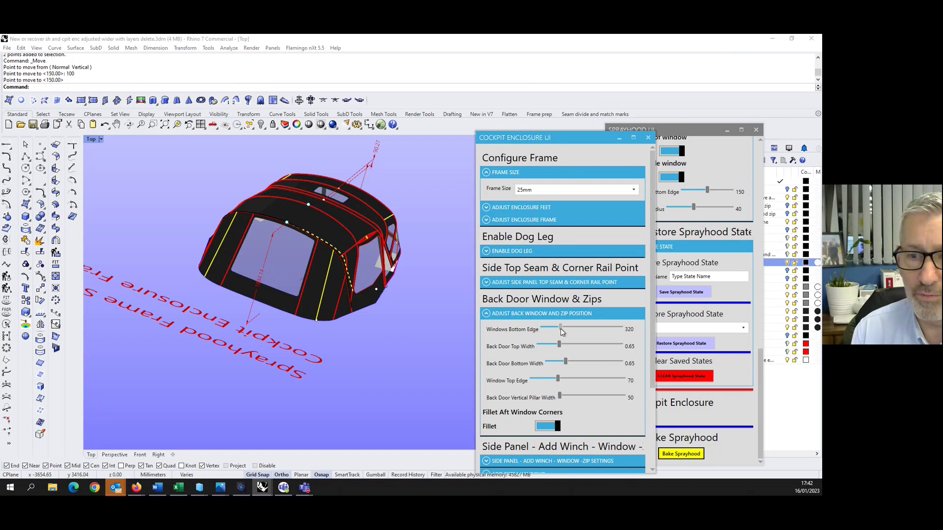
double_click(561, 329)
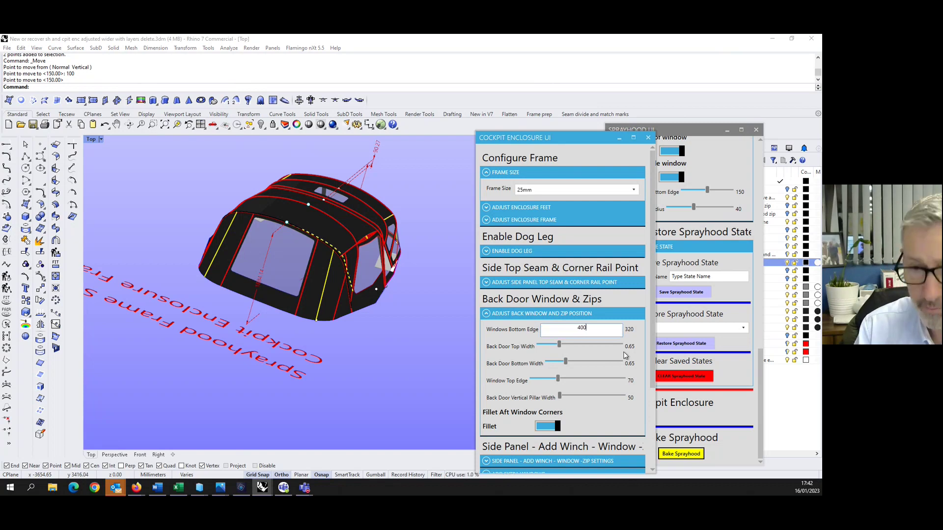
key("Return")
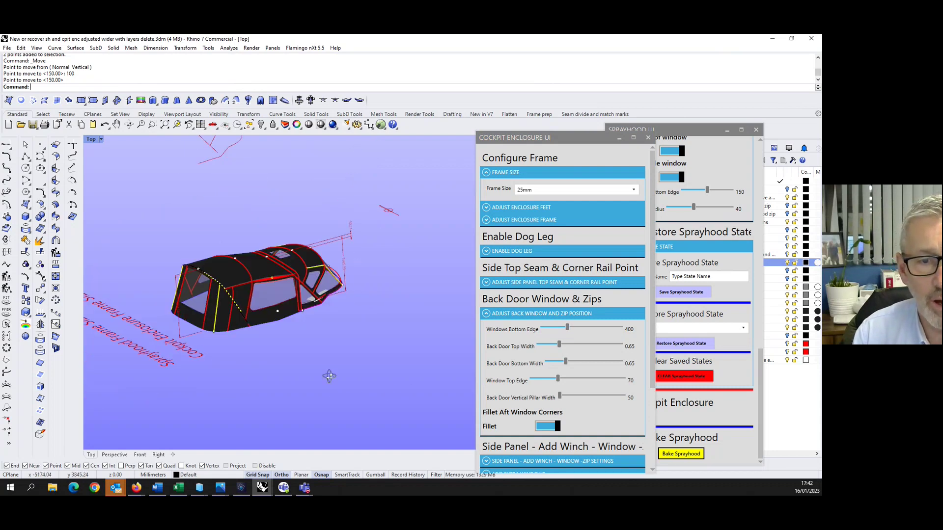
Turn on the flattening option for the cockpit enclosure.
right_click_drag(329, 376, 228, 363)
scroll(204, 290, "up", 5)
scroll(206, 294, "down", 5)
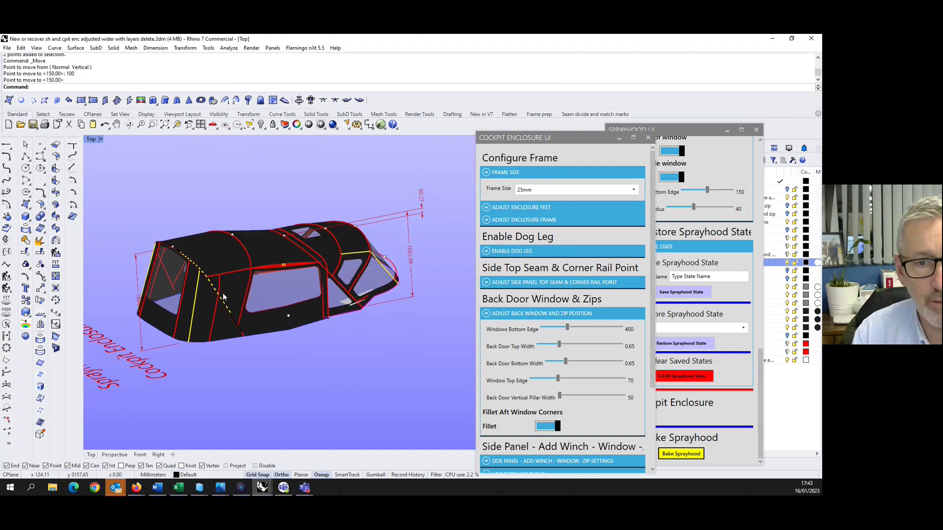
scroll(245, 356, "down", 5)
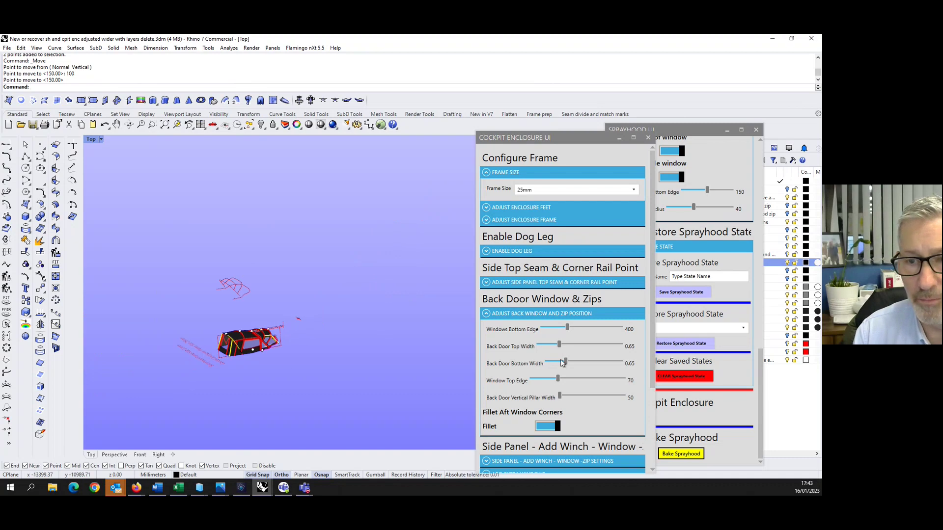
left_click_drag(650, 370, 651, 472)
left_click(524, 446)
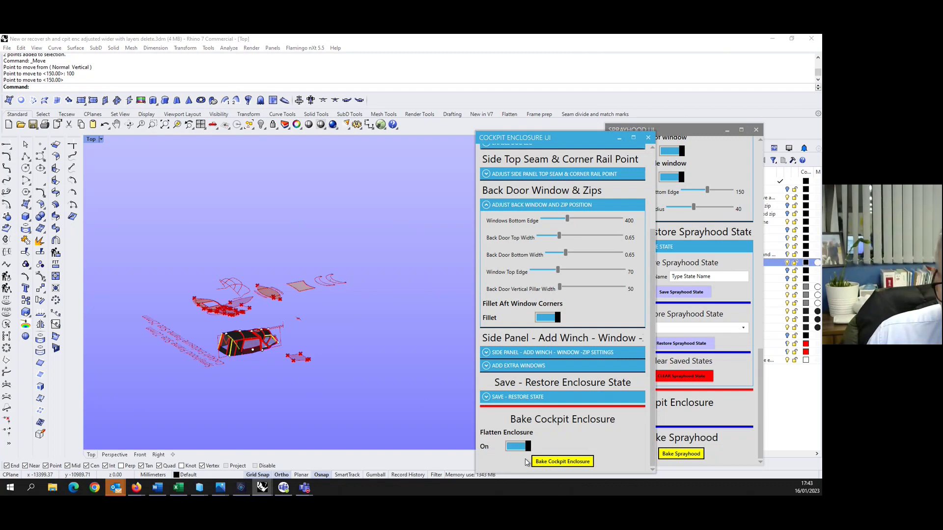
Set the view to Top and examine the flattened roof, side and back panels and their seam strips up close.
left_click(298, 100)
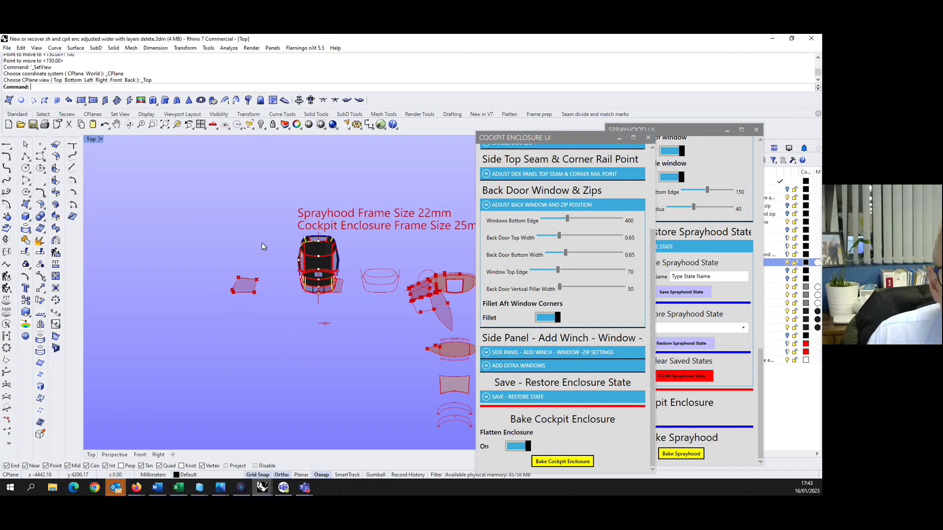
scroll(175, 259, "down", 6)
scroll(287, 293, "up", 5)
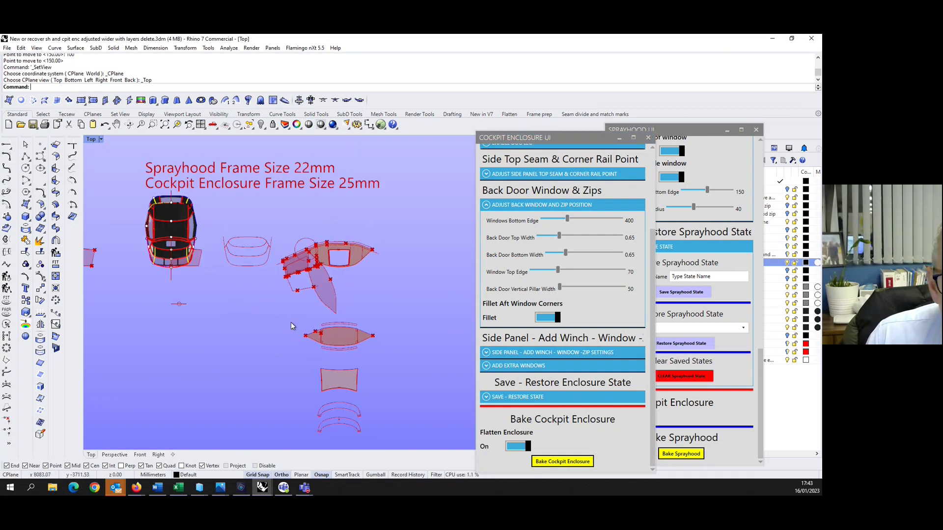
scroll(394, 343, "up", 12)
scroll(315, 412, "down", 9)
scroll(320, 291, "up", 9)
scroll(317, 290, "up", 1)
scroll(308, 294, "down", 1)
scroll(314, 297, "up", 2)
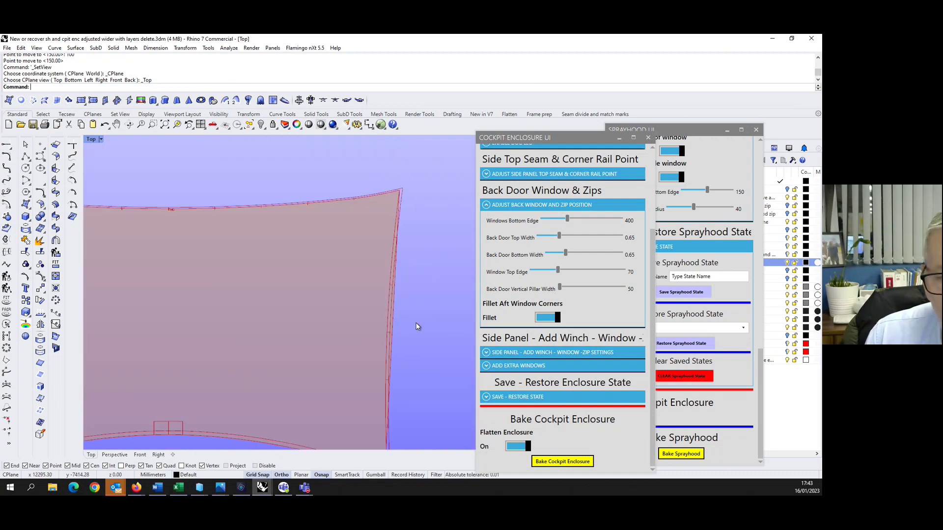
scroll(375, 375, "down", 4)
scroll(338, 273, "up", 3)
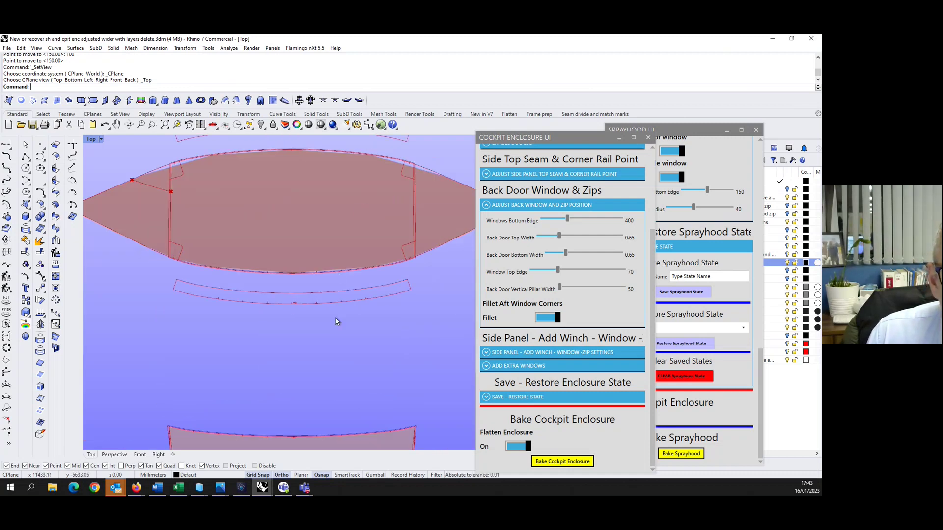
scroll(331, 341, "down", 3)
scroll(333, 313, "up", 4)
scroll(394, 251, "up", 2)
scroll(379, 289, "down", 6)
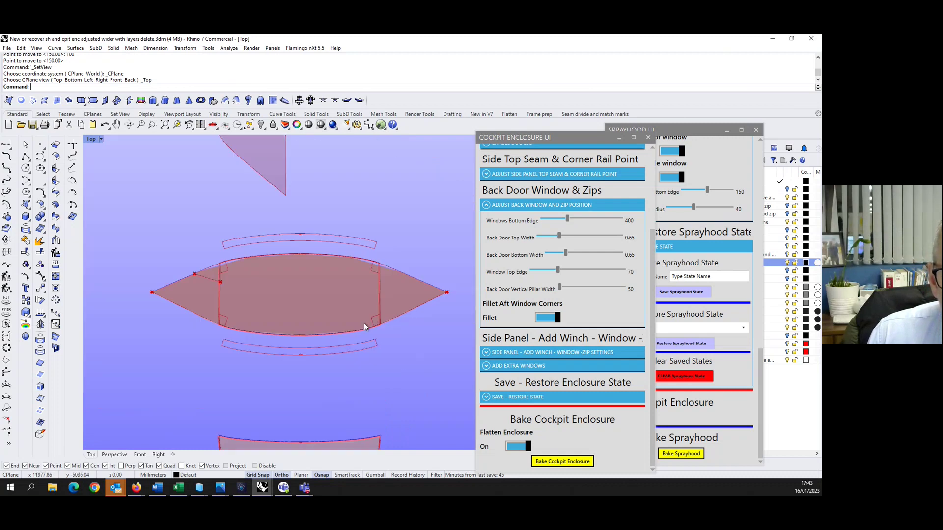
scroll(343, 218, "up", 4)
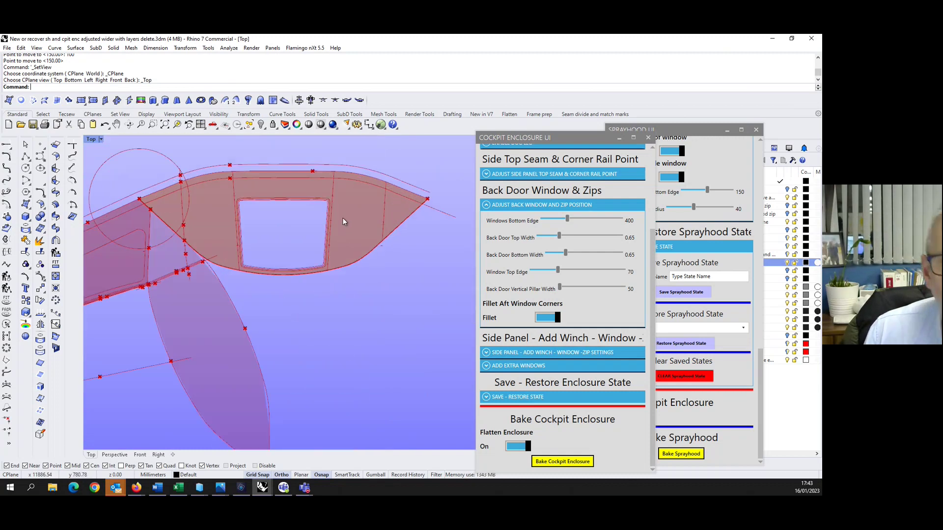
scroll(341, 223, "down", 2)
scroll(260, 284, "down", 5)
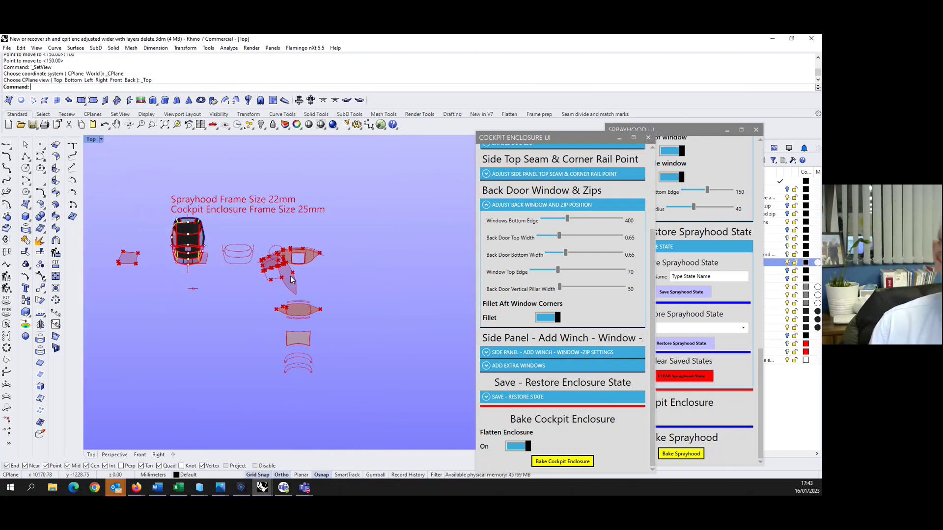
Bake the cockpit enclosure with its flattened panels into the model.
scroll(286, 311, "up", 2)
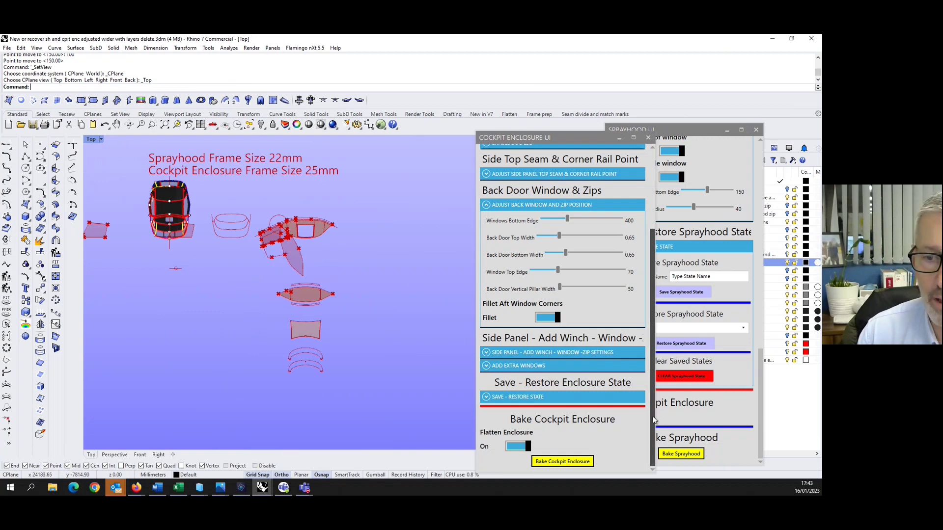
left_click(563, 462)
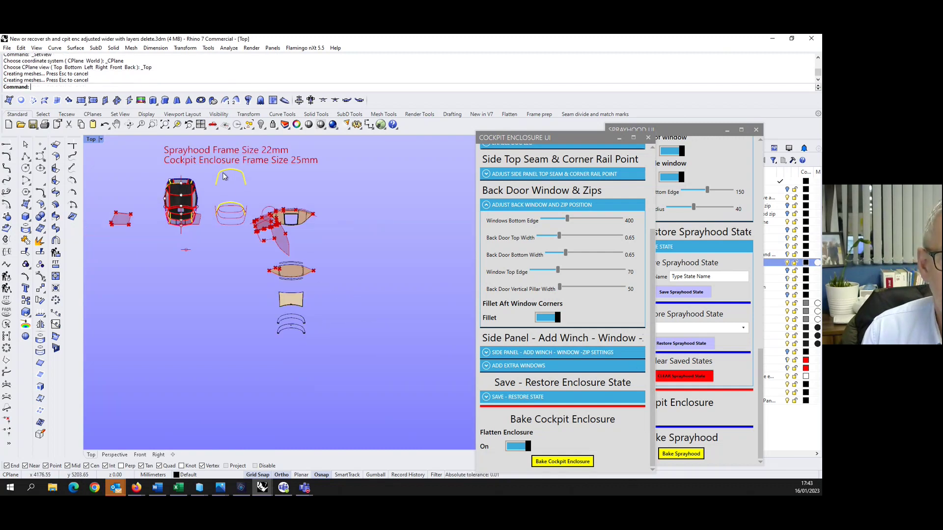
Examine the baked enclosure and sprayhood frame bow drawings, including their centre marks and text labels.
scroll(224, 174, "up", 20)
scroll(194, 341, "down", 5)
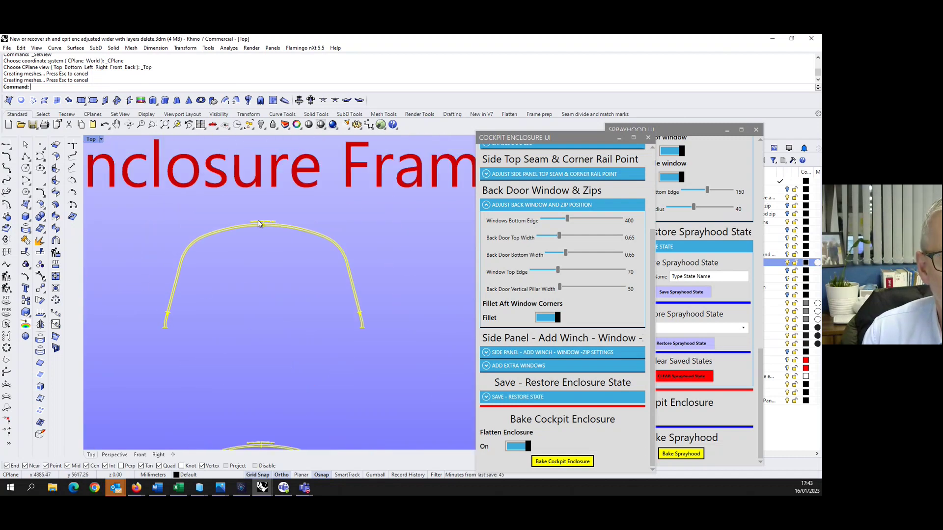
scroll(260, 224, "up", 5)
scroll(272, 233, "down", 5)
scroll(269, 219, "up", 4)
scroll(253, 234, "up", 2)
scroll(275, 241, "down", 6)
scroll(279, 295, "up", 2)
scroll(279, 311, "up", 6)
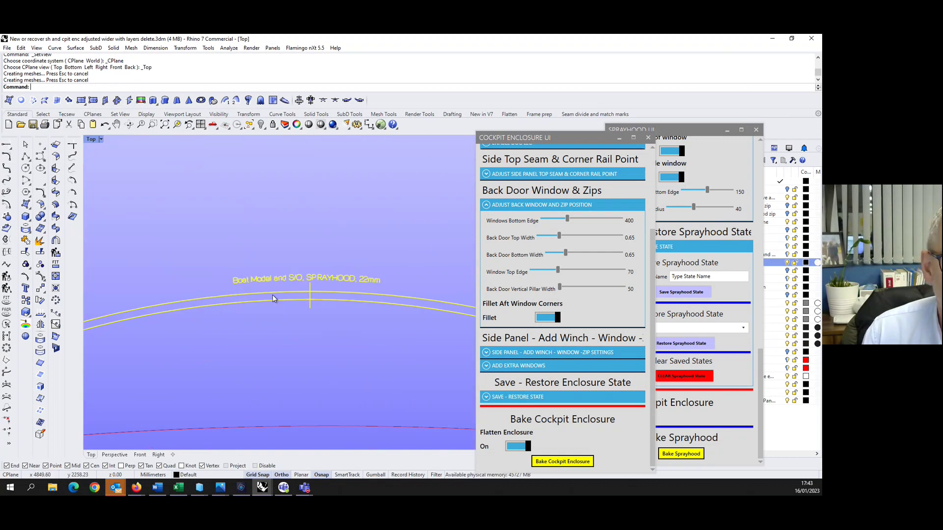
scroll(268, 294, "down", 6)
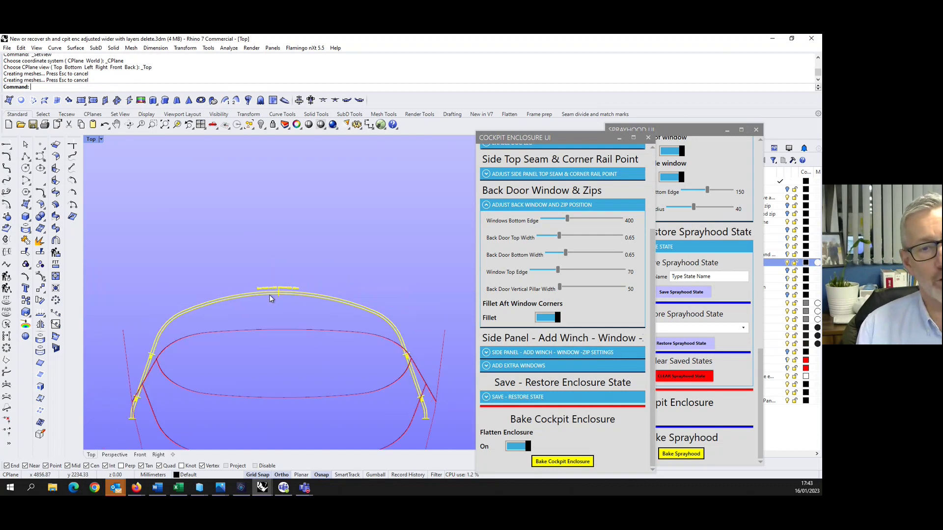
scroll(269, 295, "up", 2)
scroll(269, 295, "down", 5)
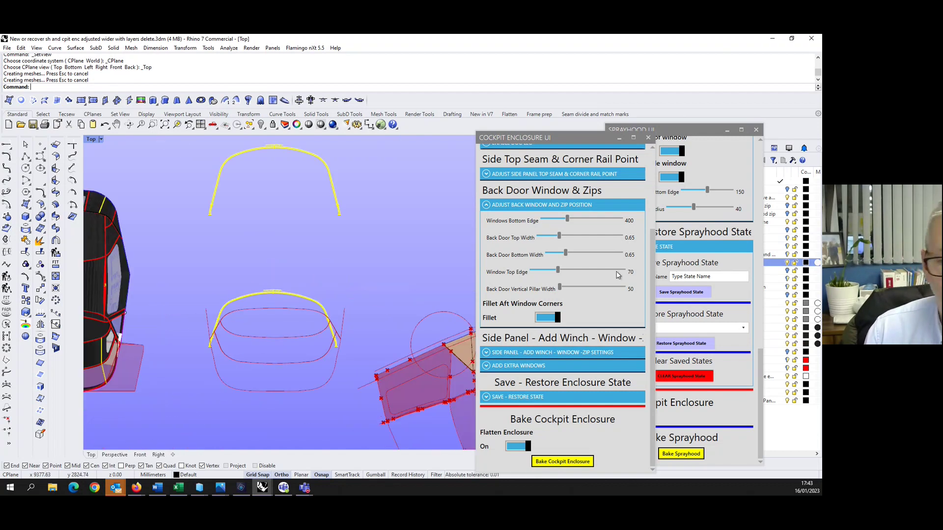